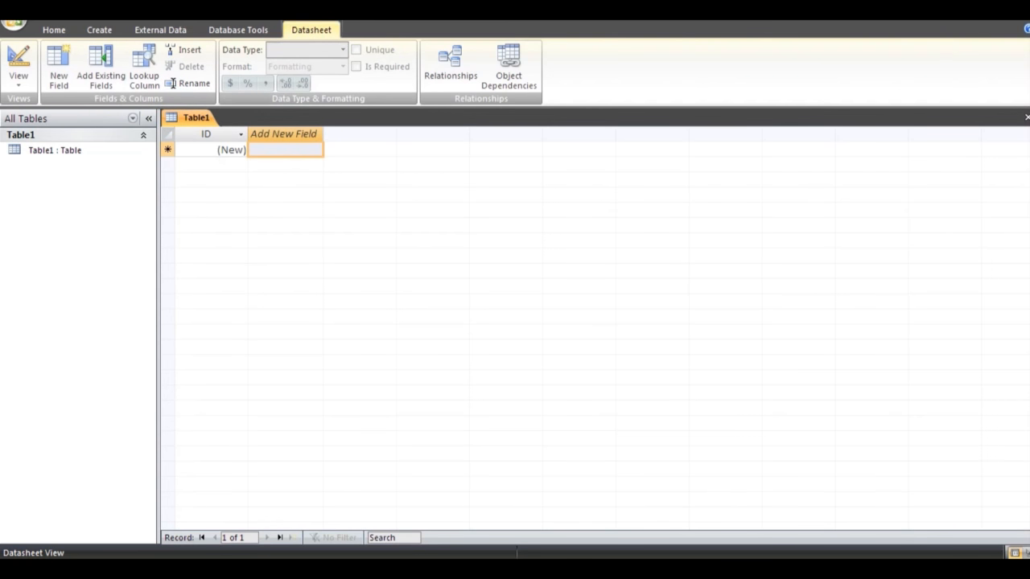
# Step: Switch to Microsoft Office Picture Manager to review the table structures in tb.PNG, and return to the database
pyautogui.hotkey('alt', 'Tab')
pyautogui.moveTo(280, 43); pyautogui.dragTo(655, 124)
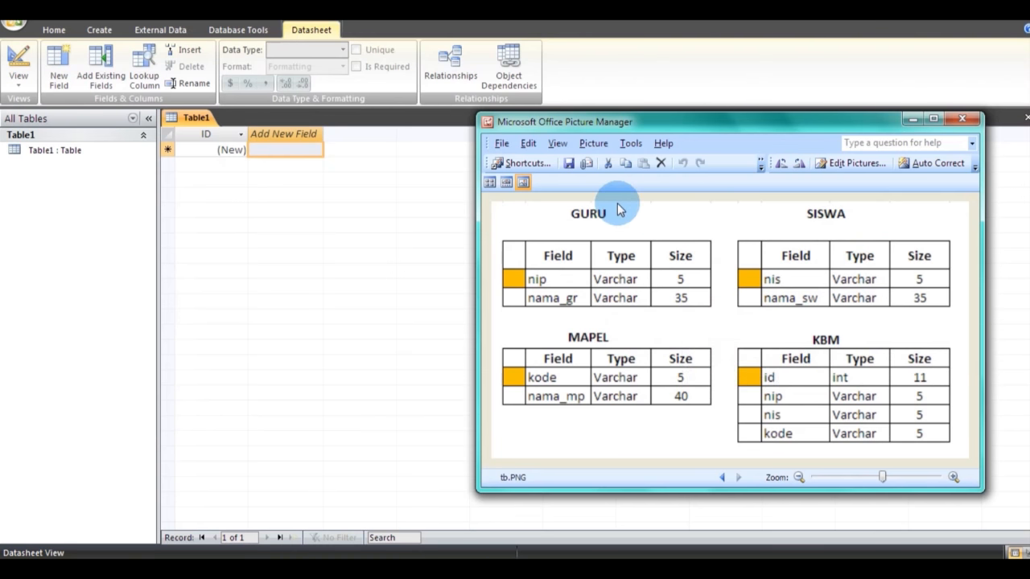
pyautogui.click(914, 120)
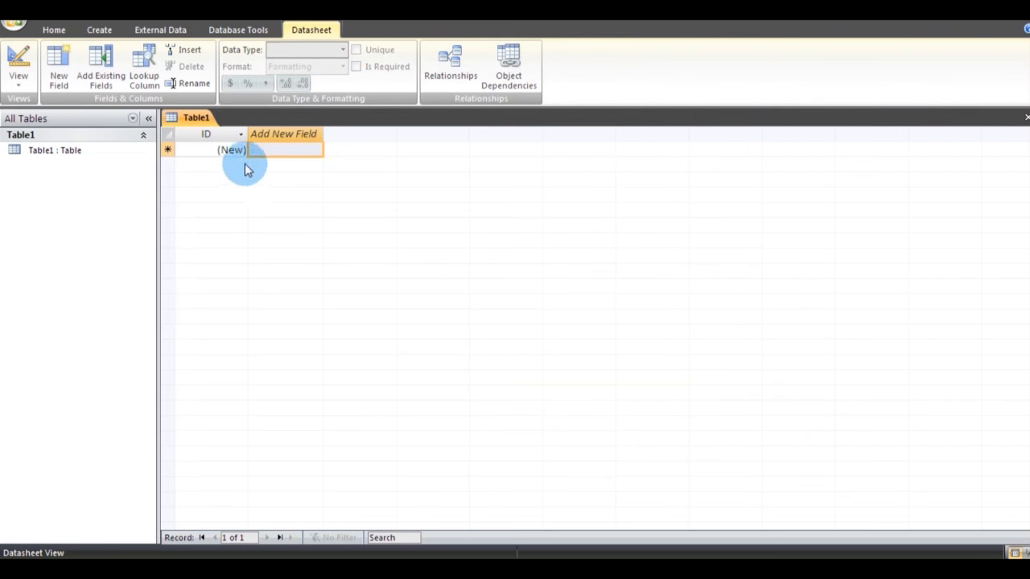
# Step: Open Table1 in Design View, saving the table under the name guru
pyautogui.rightClick(194, 119)
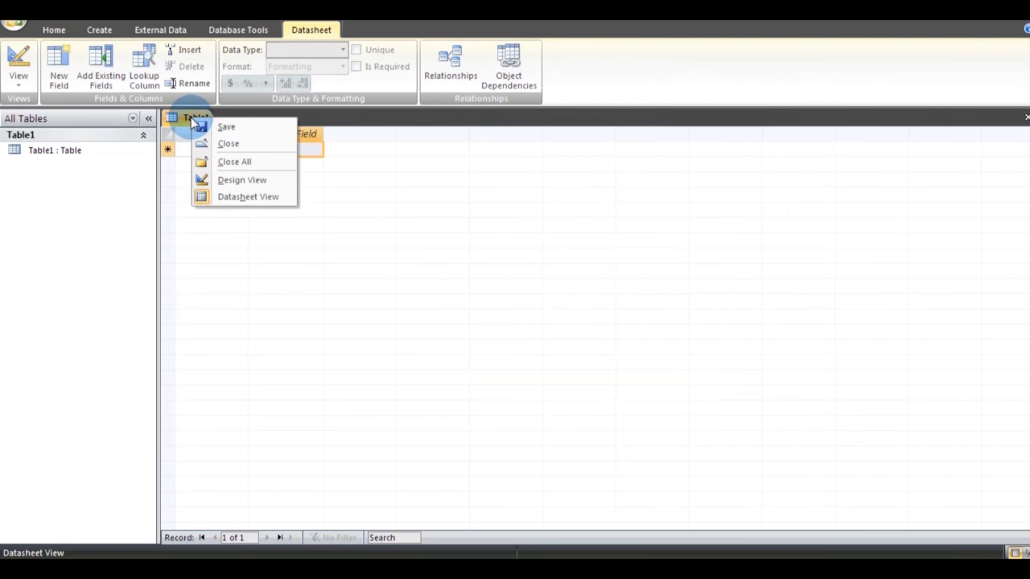
pyautogui.click(239, 179)
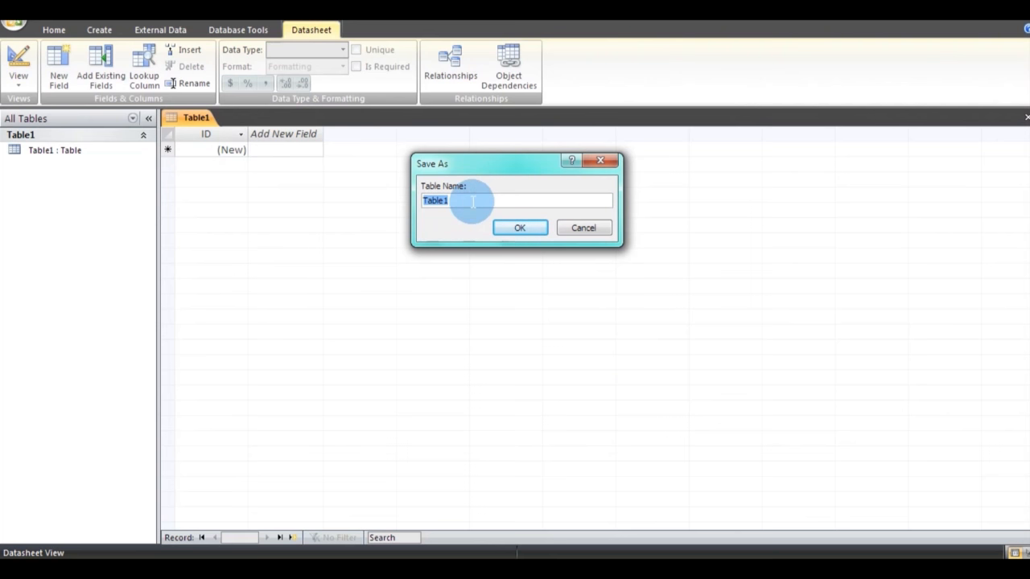
pyautogui.write('guru')
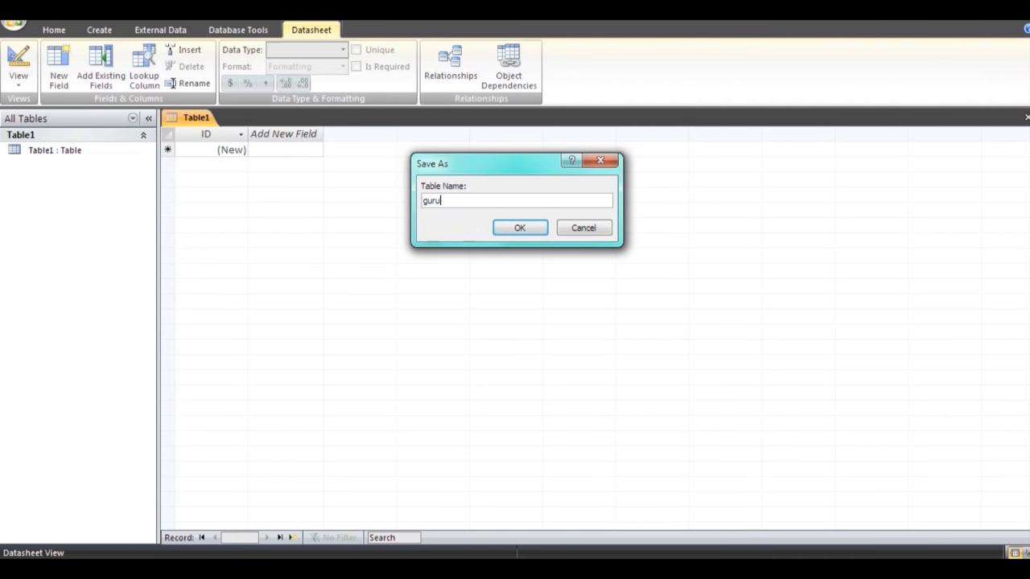
pyautogui.click(520, 228)
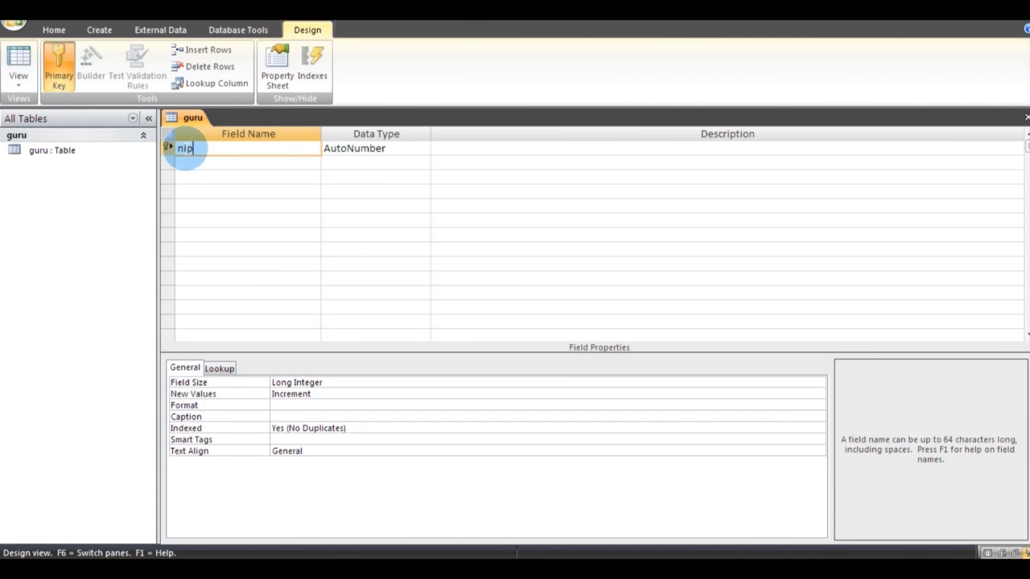
# Step: Name the guru table's key field nip, with data type Text and field size 5
pyautogui.click(361, 148)
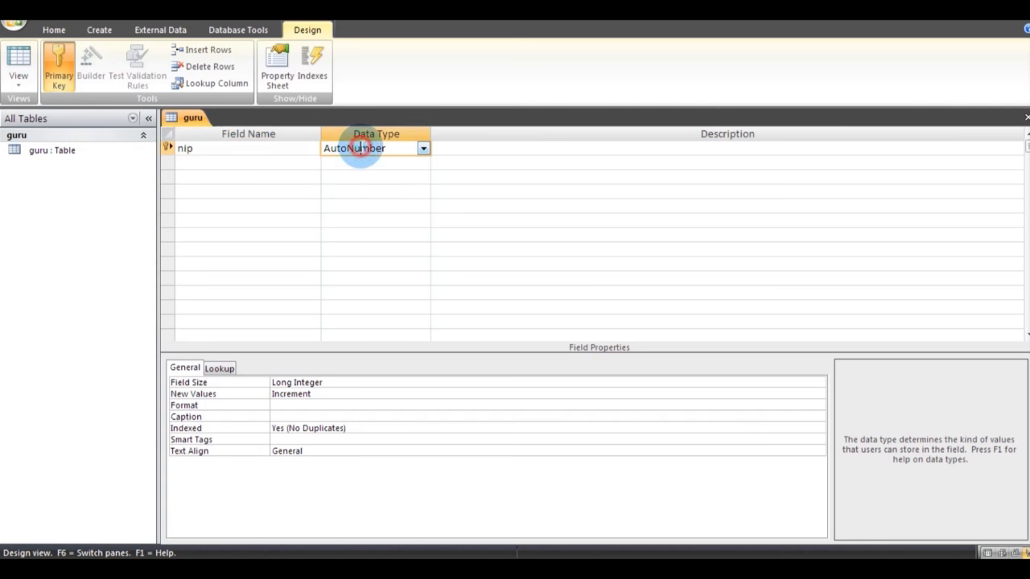
pyautogui.click(424, 148)
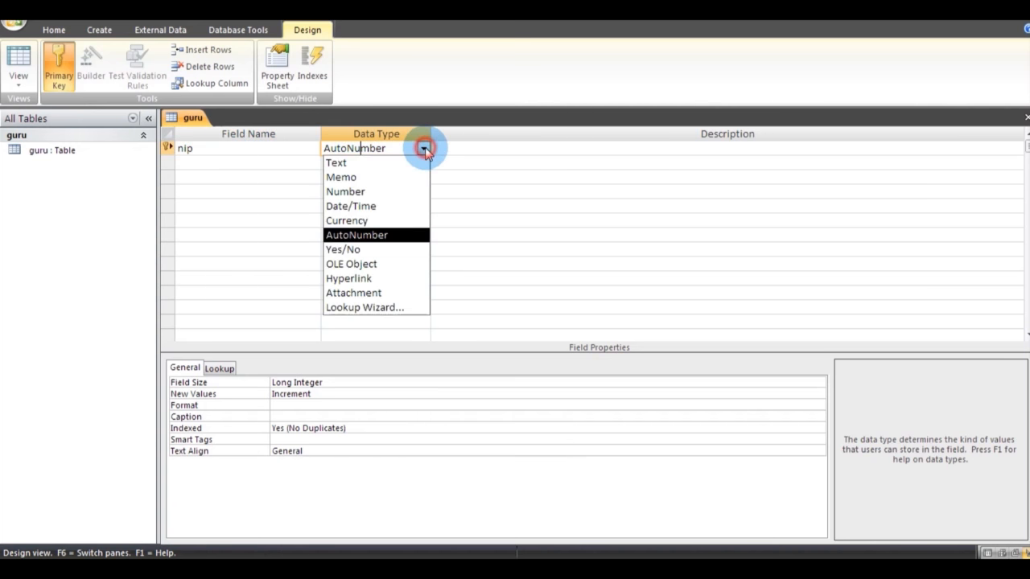
pyautogui.click(372, 161)
pyautogui.click(278, 381)
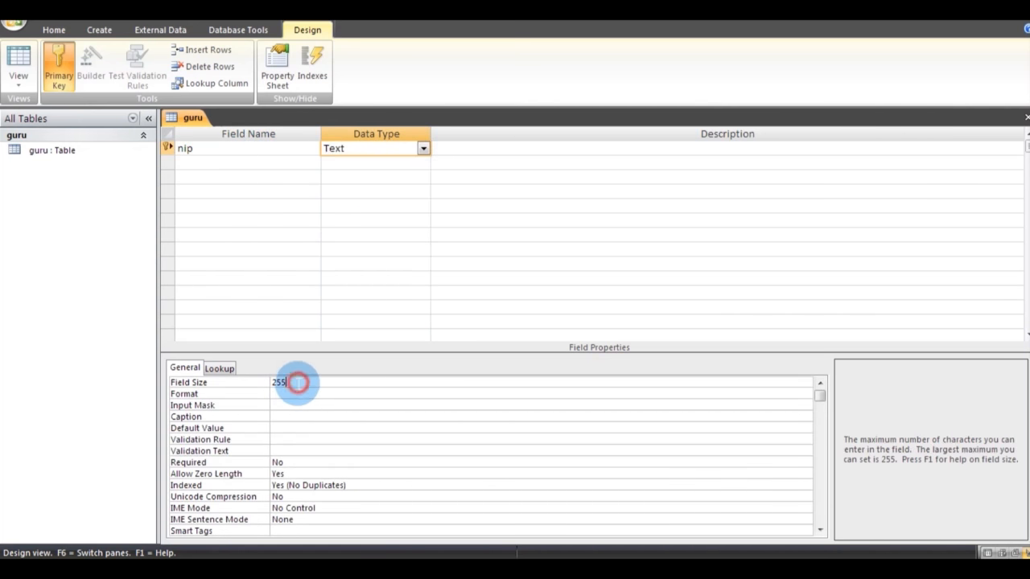
pyautogui.moveTo(279, 380); pyautogui.dragTo(247, 387)
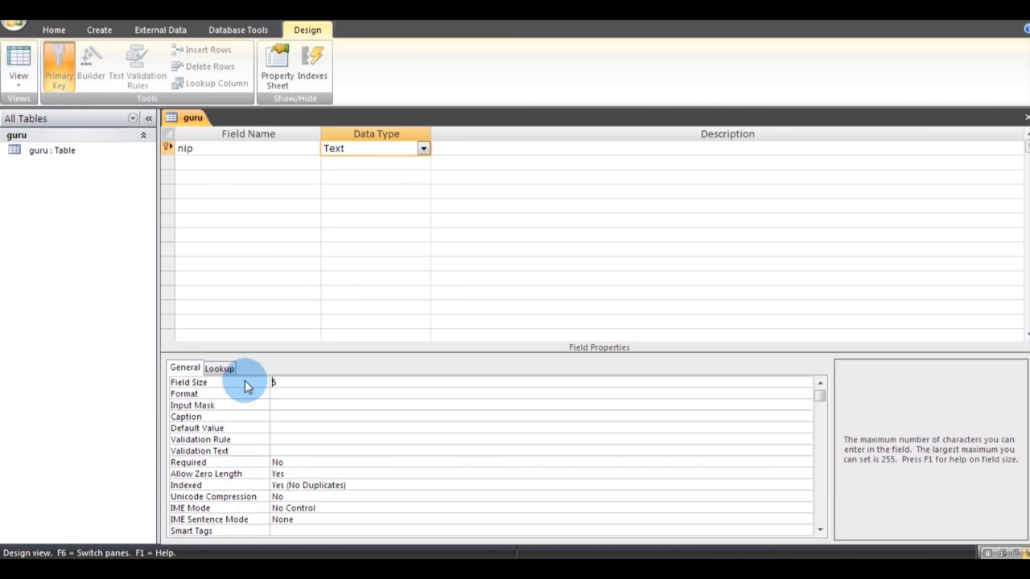
# Step: Add a second field nama_gr to the guru table, with data type Text and field size 35
pyautogui.click(293, 163)
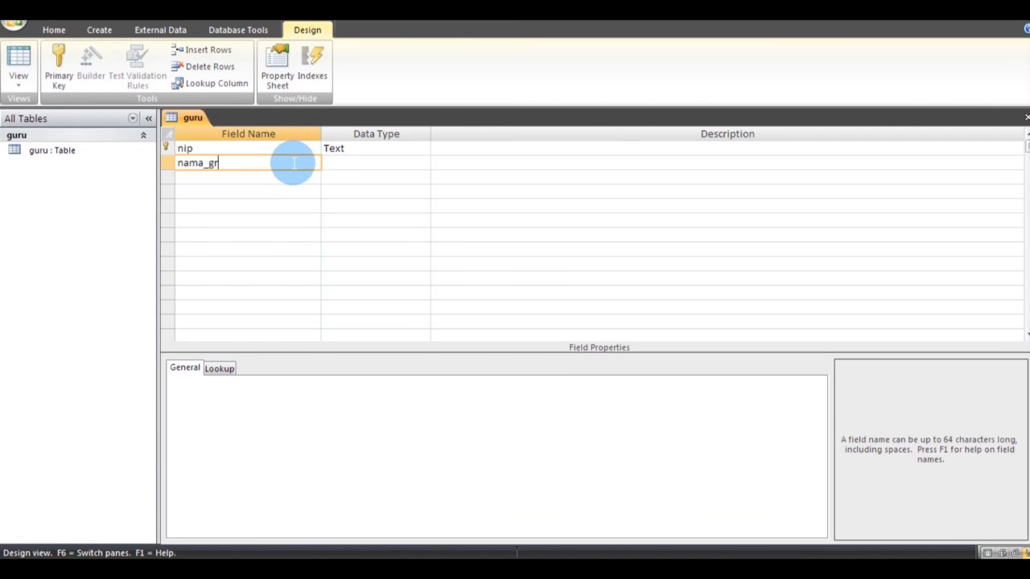
pyautogui.click(345, 162)
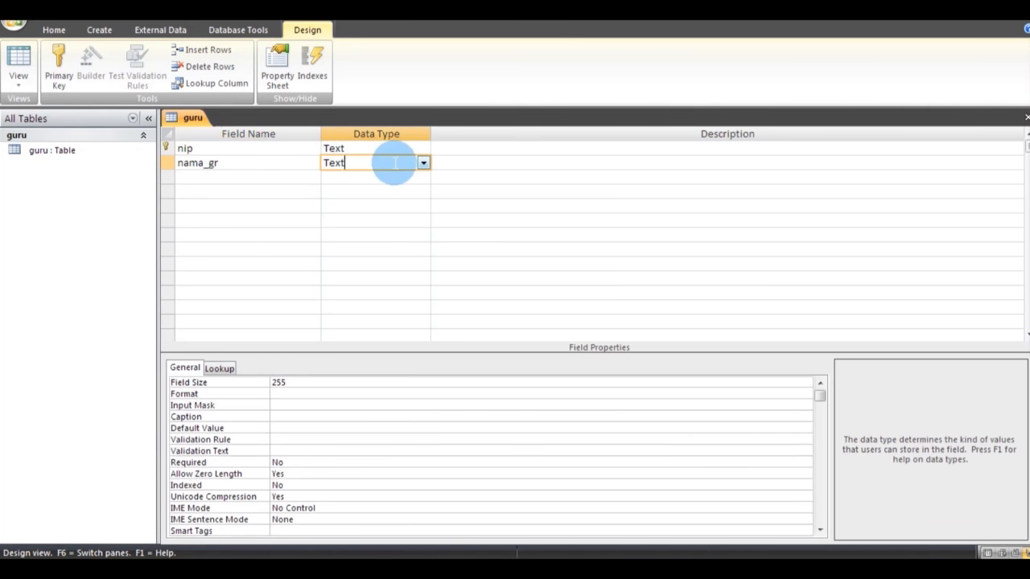
pyautogui.click(265, 383)
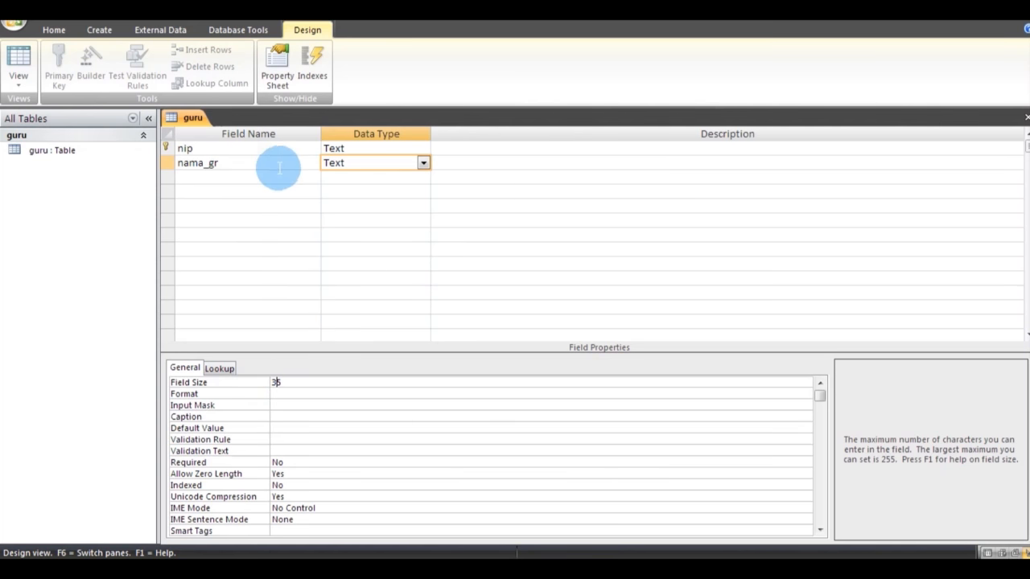
pyautogui.click(292, 192)
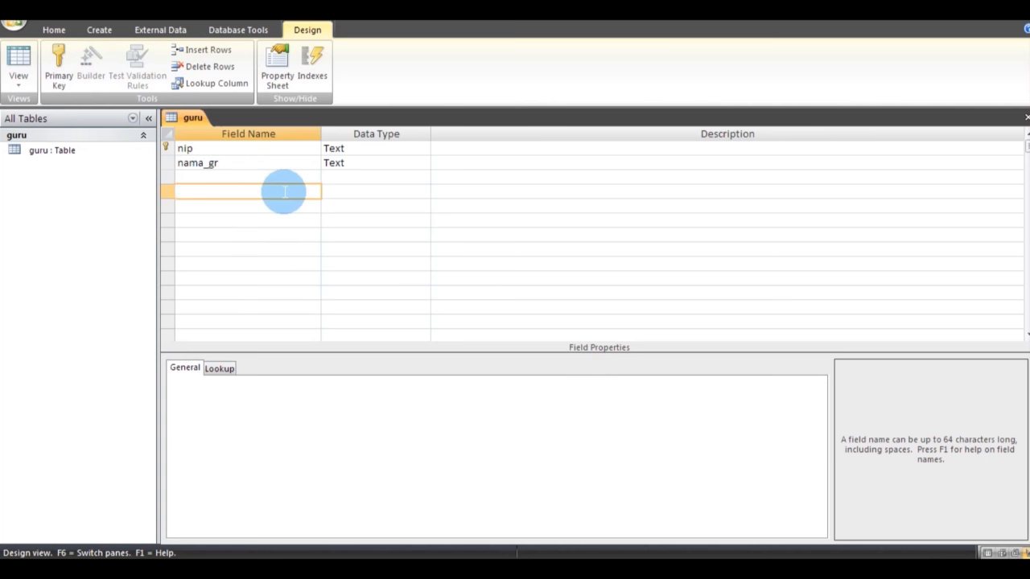
# Step: Save the design of the guru table and close it
pyautogui.rightClick(192, 118)
pyautogui.click(206, 124)
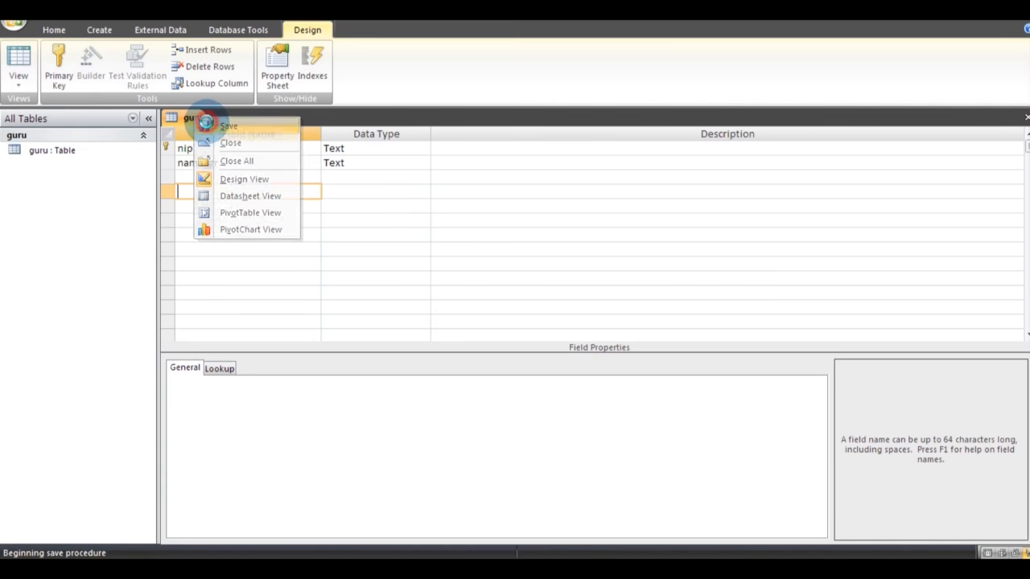
pyautogui.rightClick(196, 120)
pyautogui.click(226, 142)
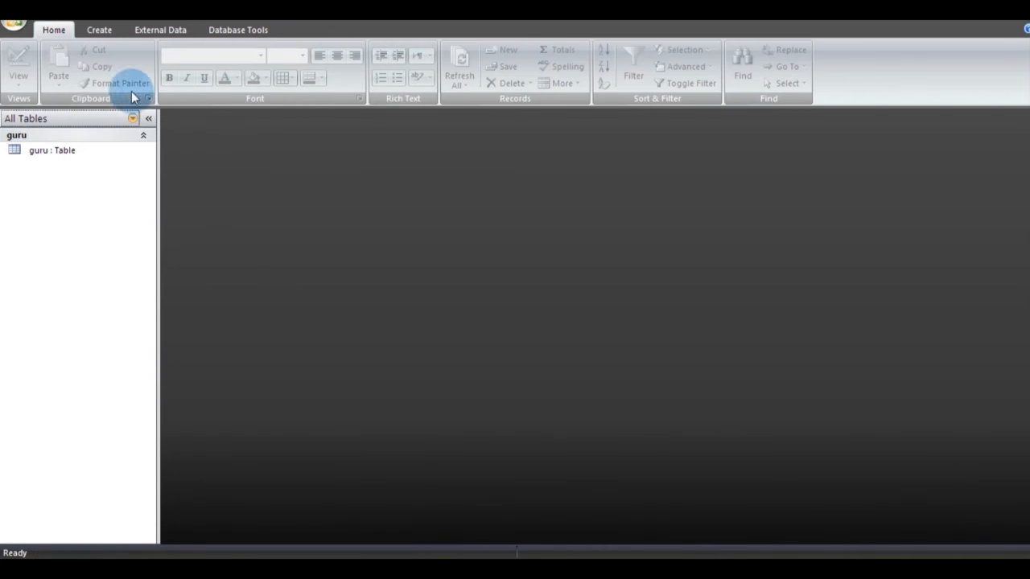
# Step: Check the SISWA structure in the tb.PNG reference picture and create a new blank table in Design View
pyautogui.click(326, 28)
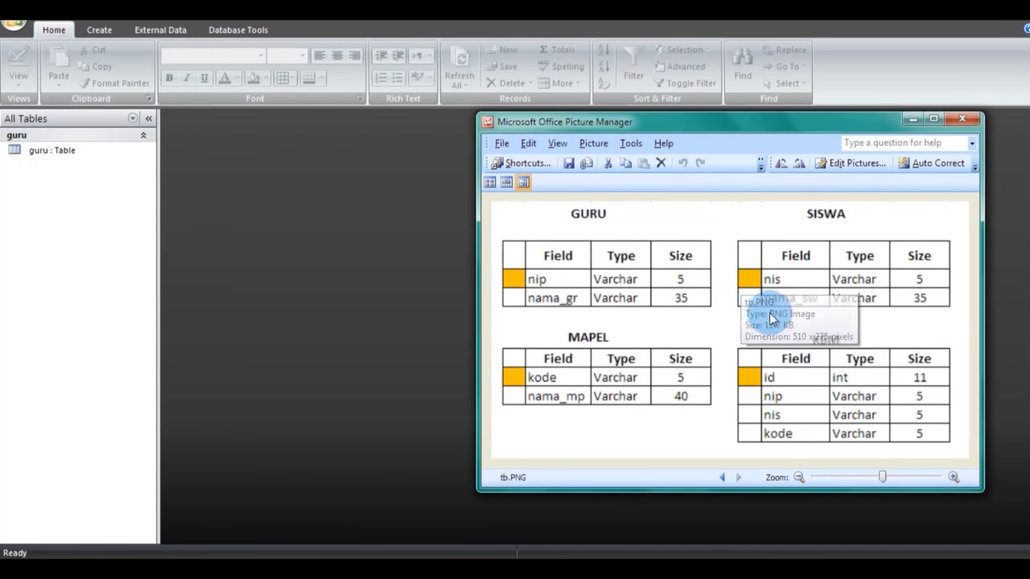
pyautogui.click(105, 29)
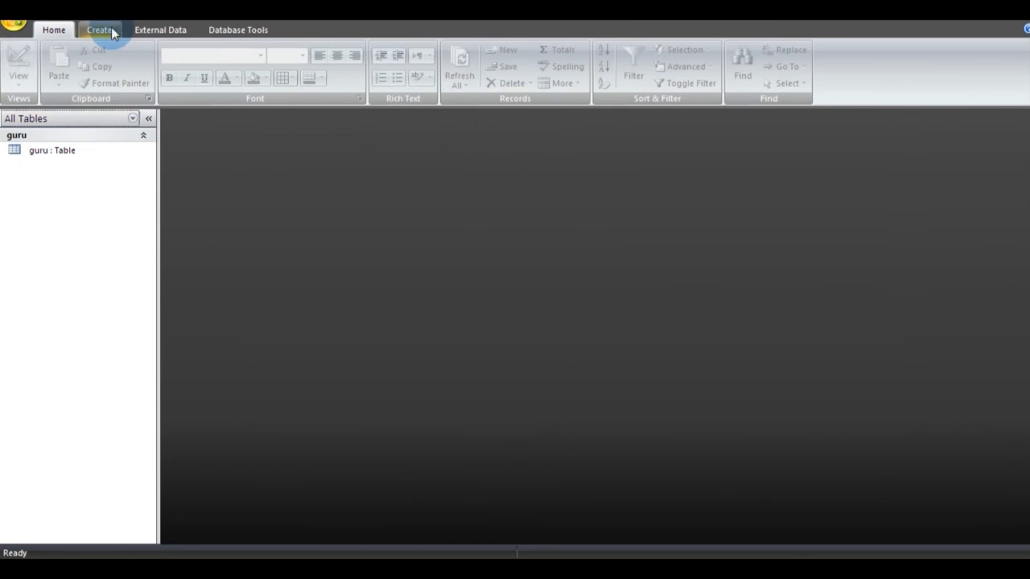
pyautogui.click(109, 30)
pyautogui.click(146, 68)
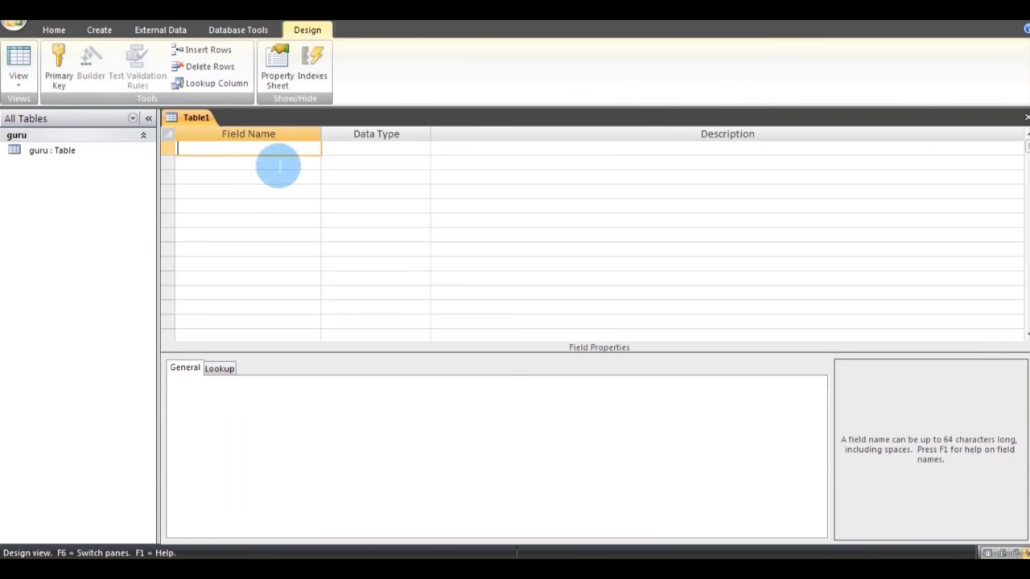
# Step: Add the field nis as the new table's first field, with data type Text and field size 5
pyautogui.click(244, 152)
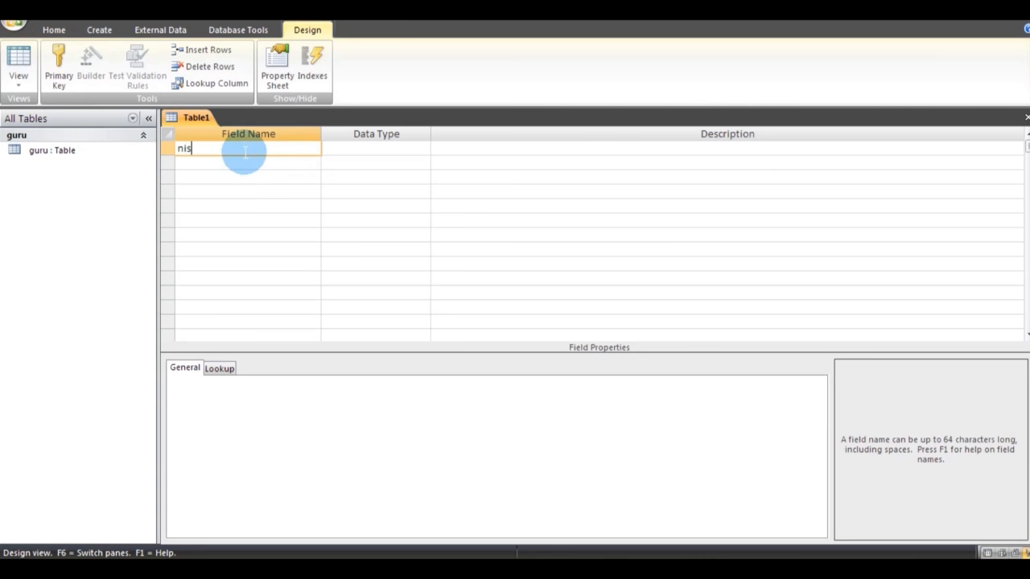
pyautogui.click(340, 150)
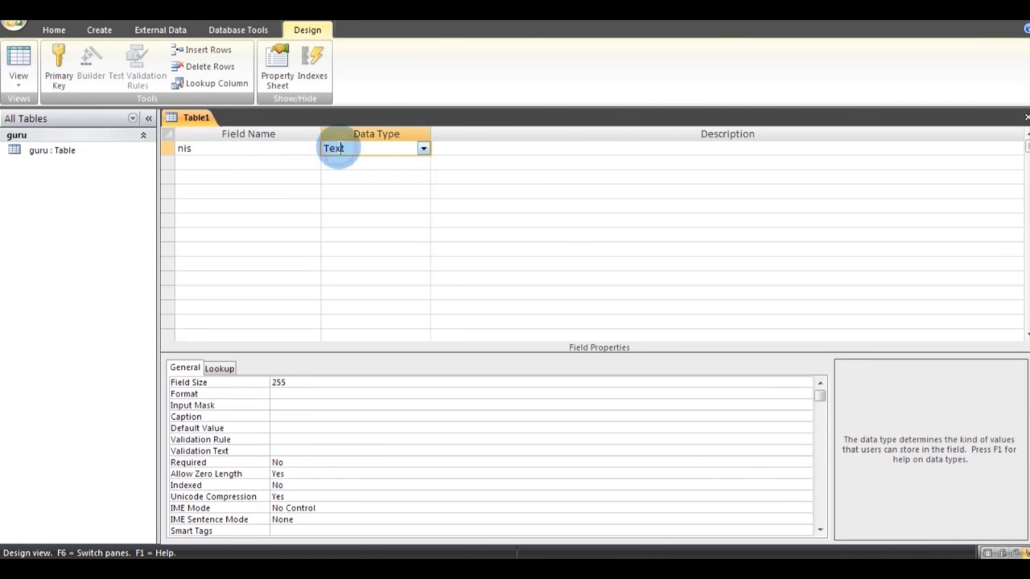
pyautogui.click(294, 383)
pyautogui.click(269, 384)
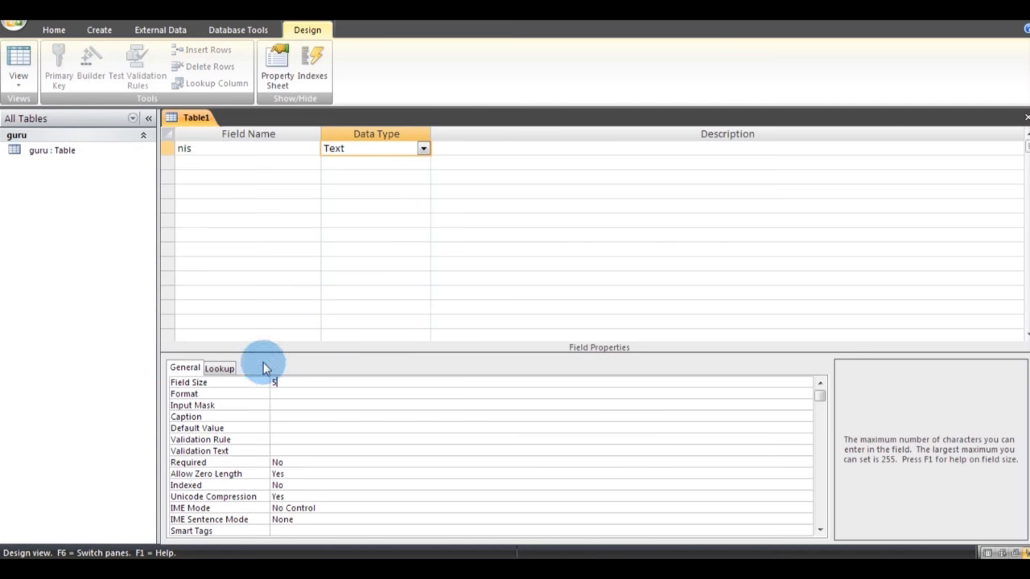
# Step: Add the field nama_sw below nis, with data type Text and field size 35
pyautogui.click(250, 160)
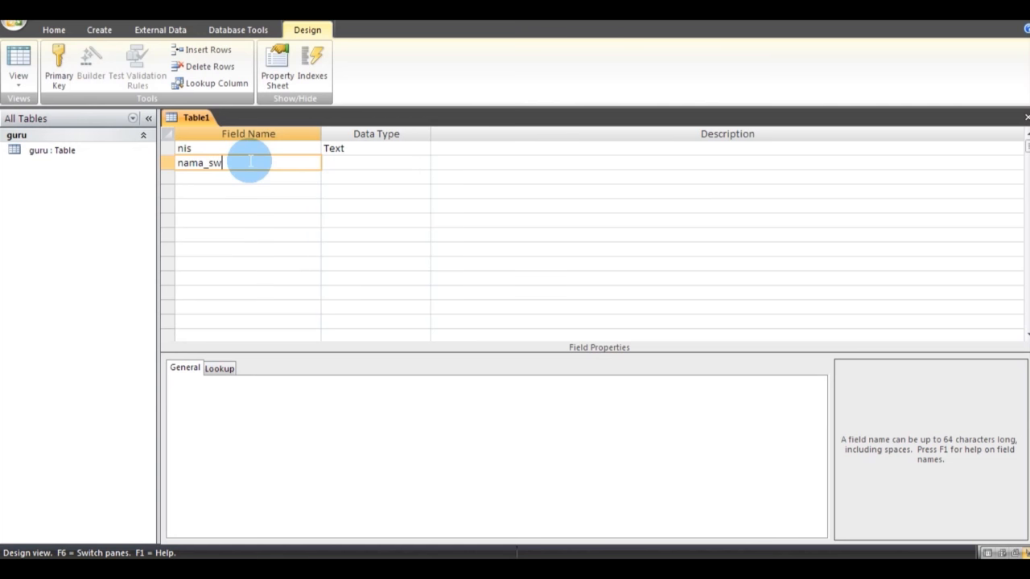
pyautogui.click(363, 162)
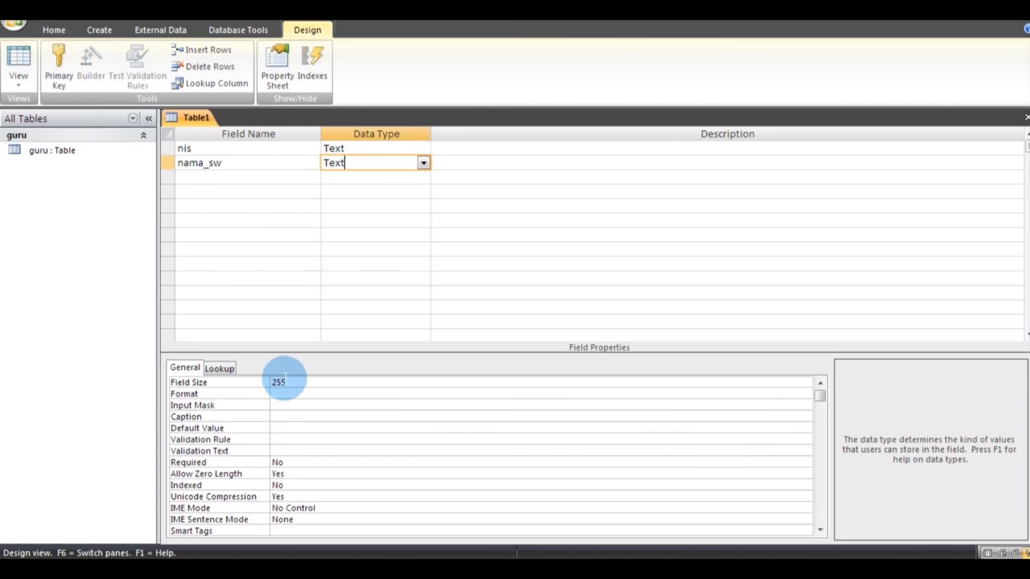
pyautogui.doubleClick(280, 381)
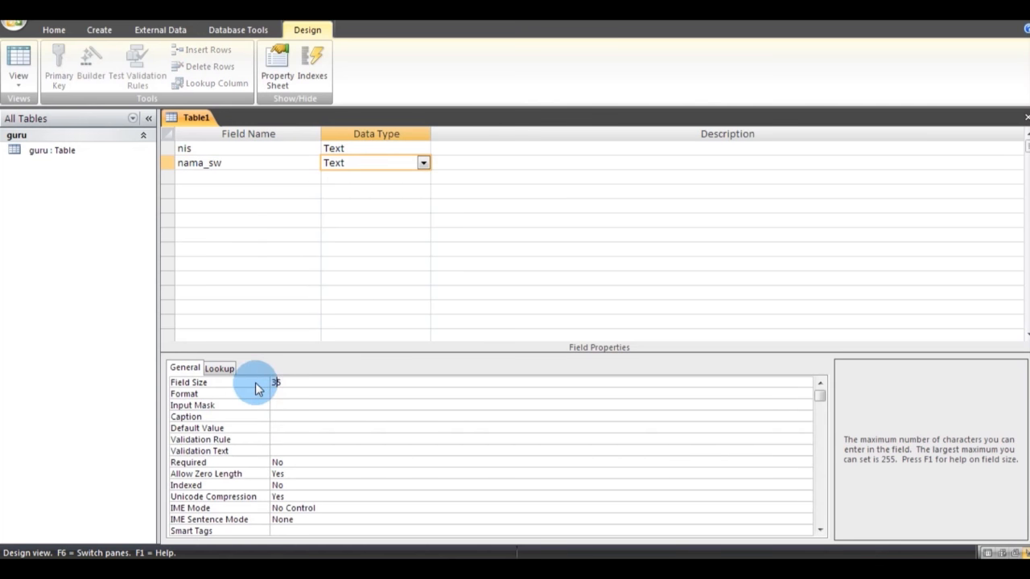
# Step: Compare the fields with the SISWA structure in tb.PNG and set nis as the primary key
pyautogui.click(1028, 316)
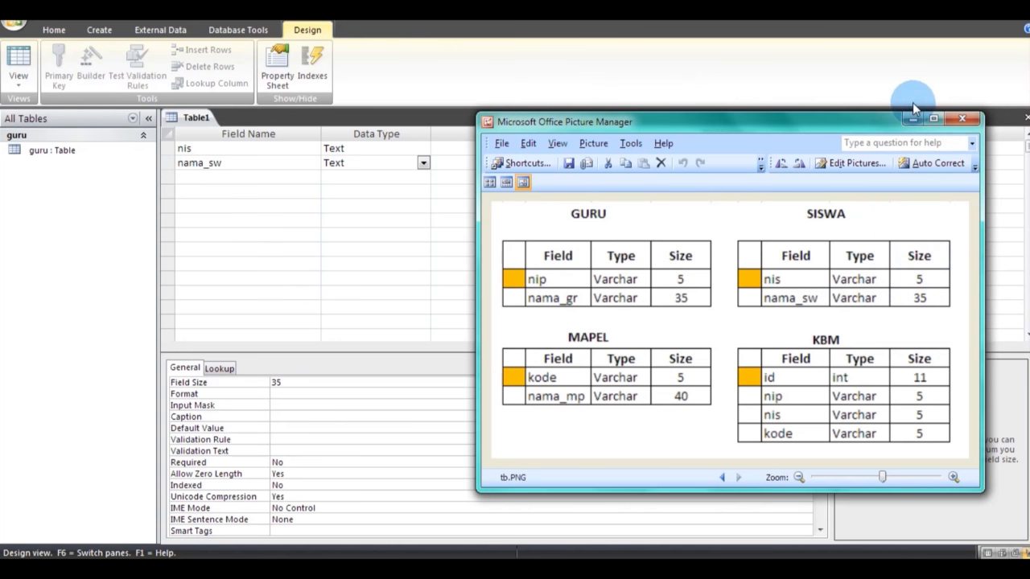
pyautogui.click(912, 122)
pyautogui.click(200, 169)
pyautogui.click(203, 151)
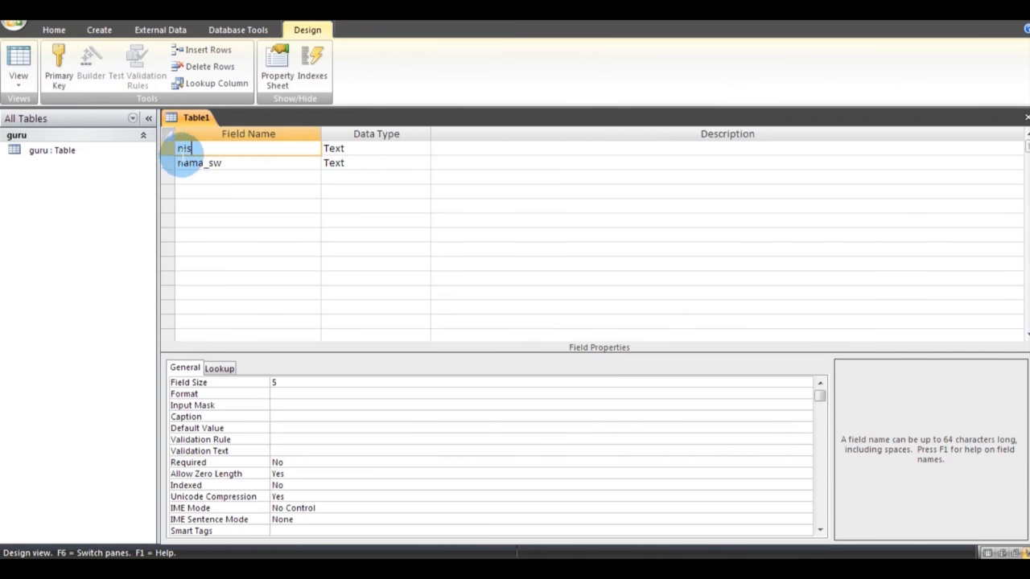
pyautogui.click(57, 69)
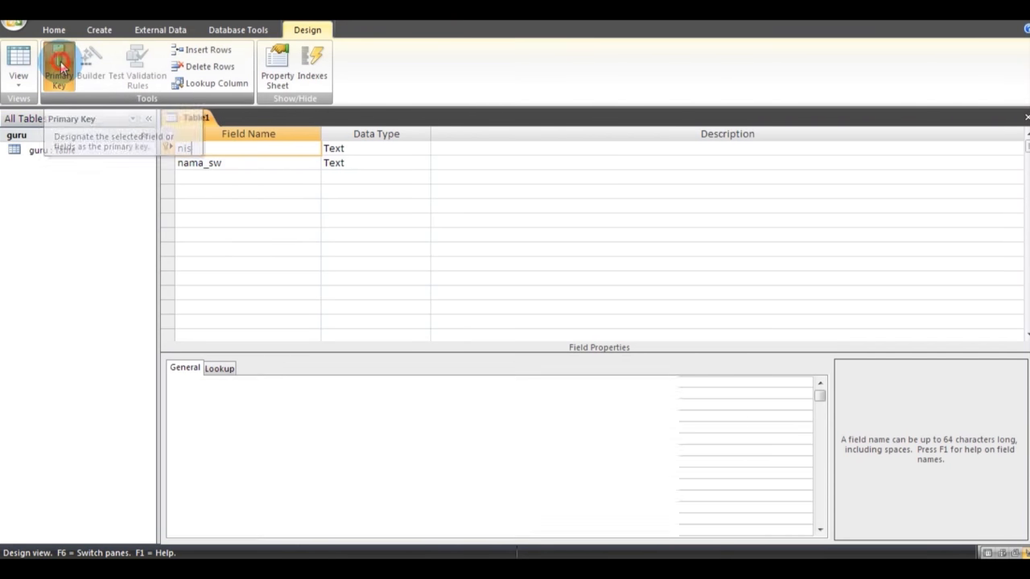
# Step: Save the new table under the name siswa and close it
pyautogui.rightClick(200, 117)
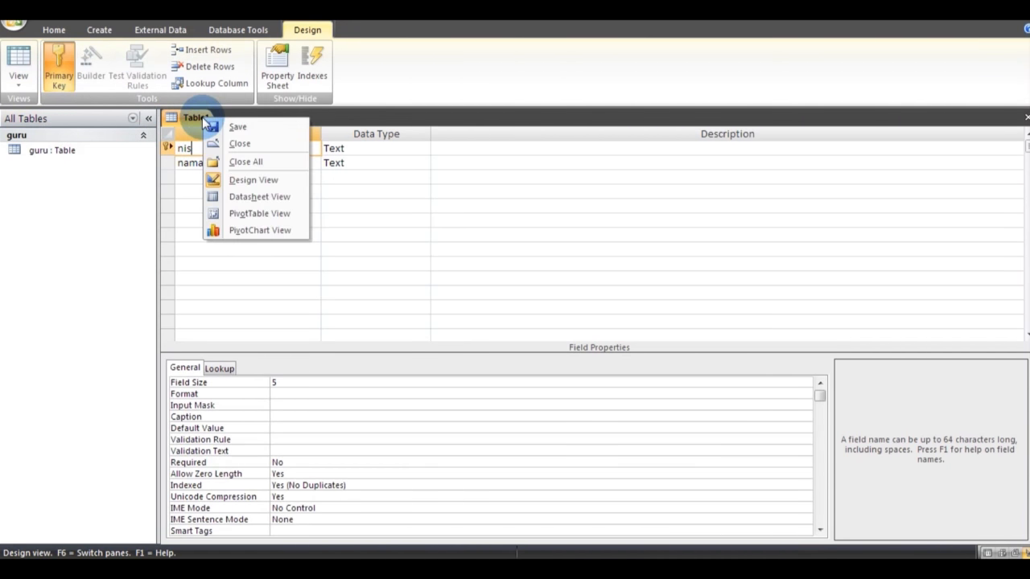
pyautogui.click(239, 128)
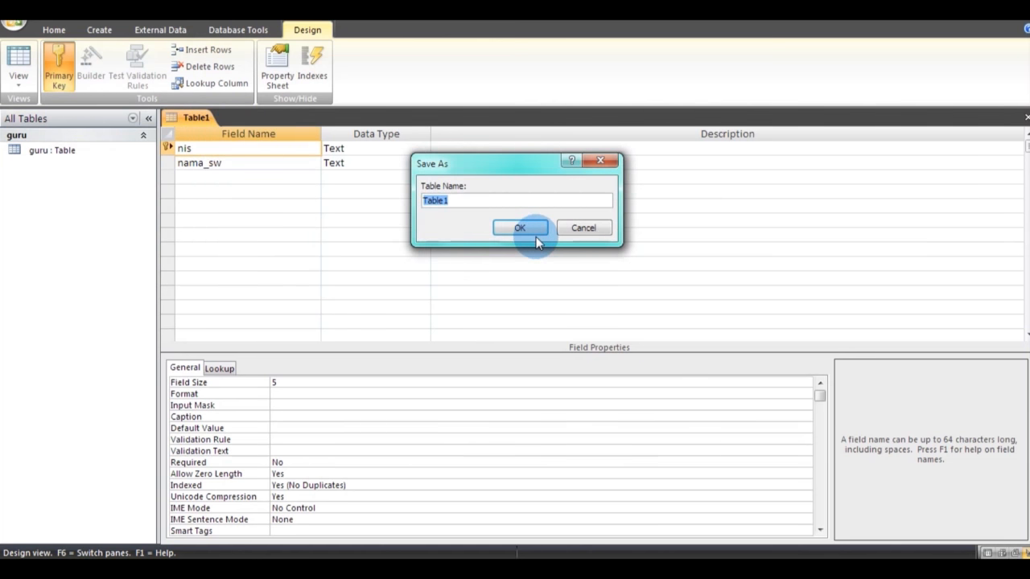
pyautogui.write('siswa')
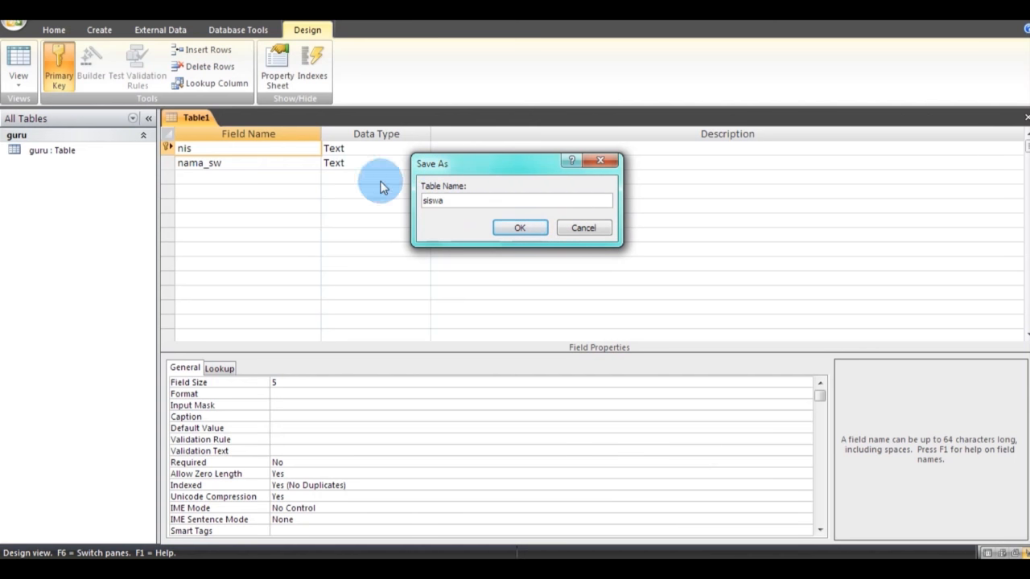
pyautogui.click(521, 228)
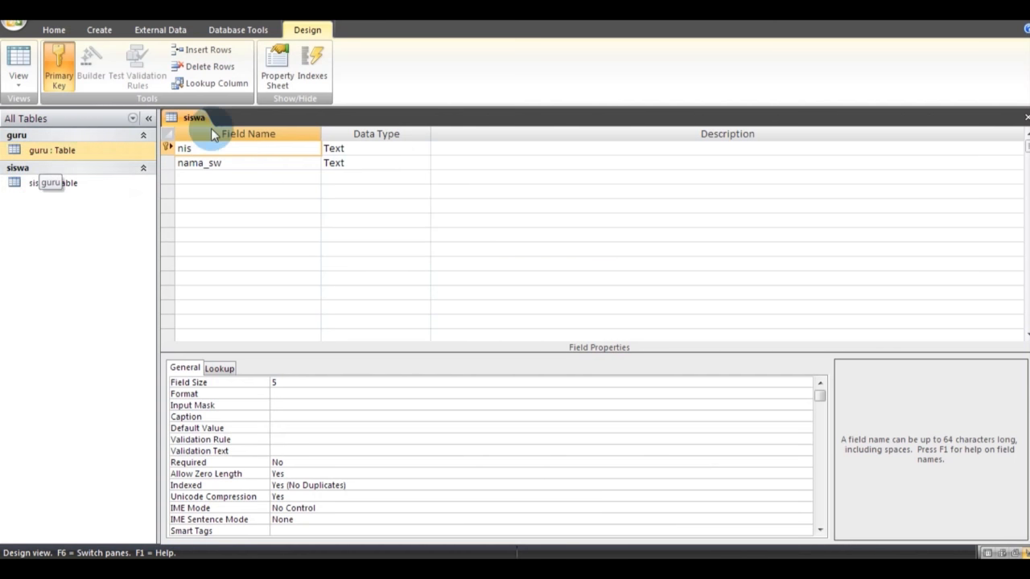
pyautogui.rightClick(185, 118)
pyautogui.click(221, 146)
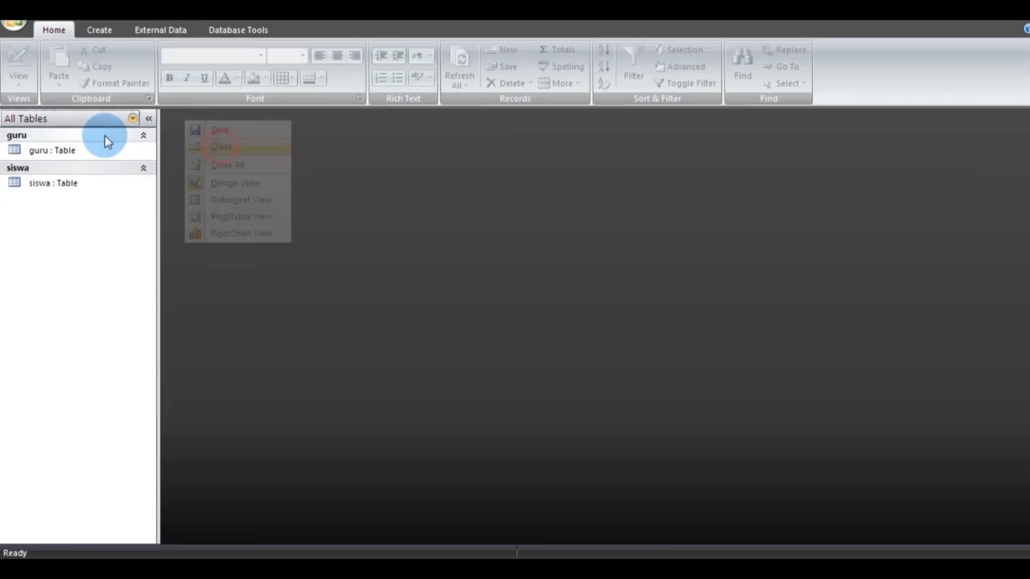
# Step: Start a new table design based on the MAPEL structure in tb.PNG and add the field kode with data type Text and field size 5
pyautogui.click(99, 34)
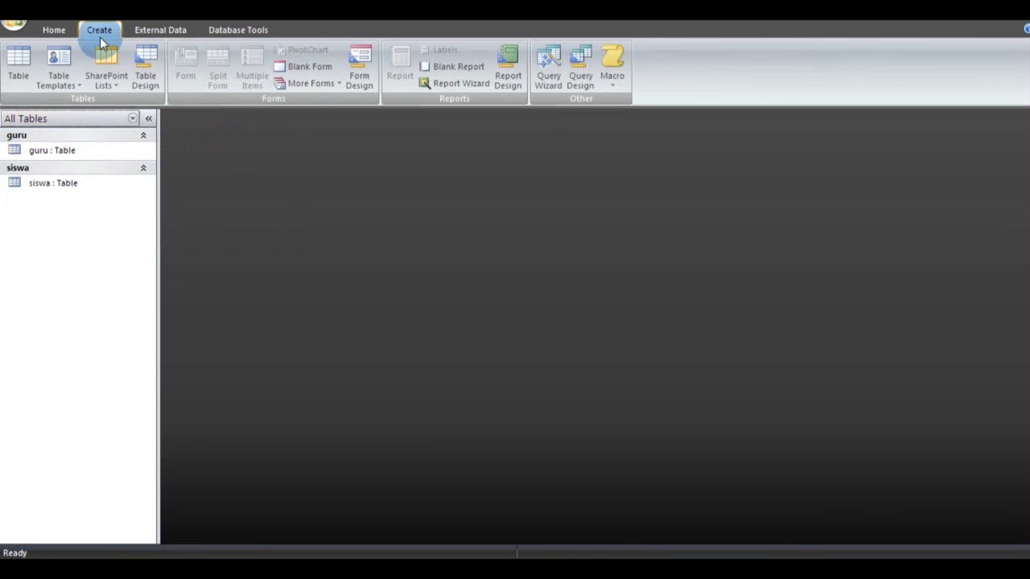
pyautogui.click(146, 69)
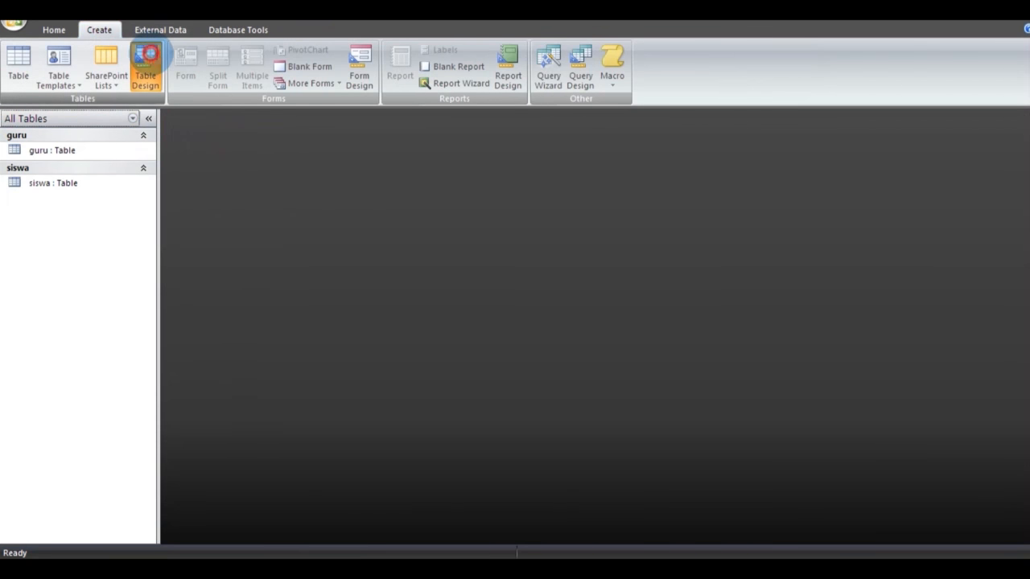
pyautogui.click(434, 11)
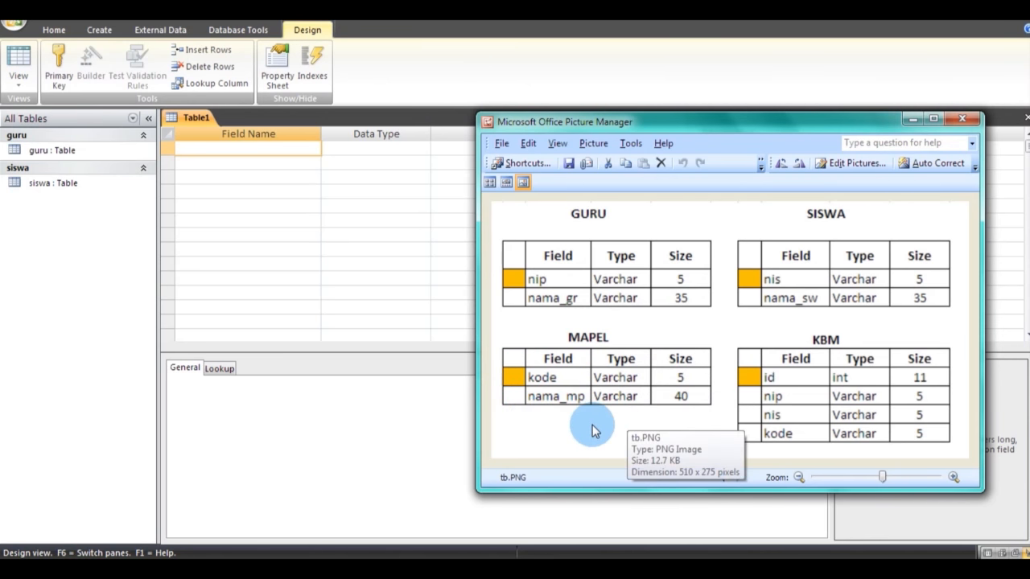
pyautogui.click(241, 145)
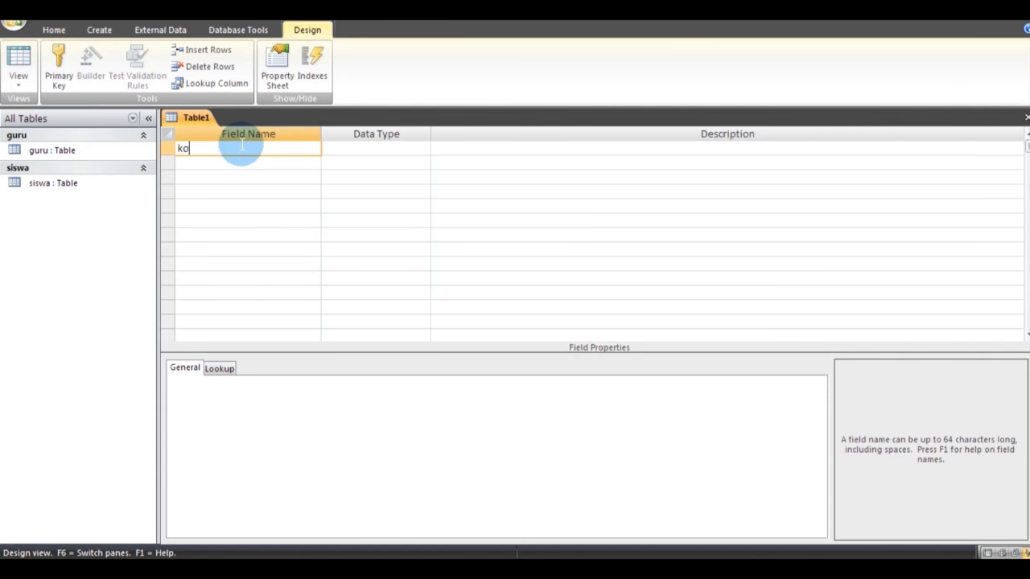
pyautogui.click(346, 149)
pyautogui.click(280, 383)
pyautogui.moveTo(280, 383); pyautogui.dragTo(249, 390)
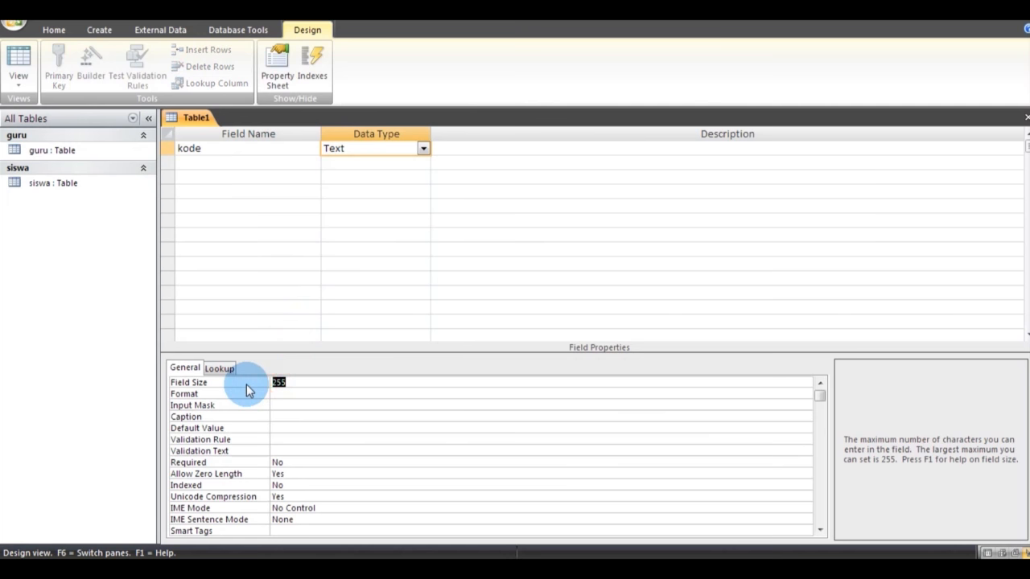
# Step: Add the field nama_mp below kode with data type Text and field size 40, and set kode as the primary key
pyautogui.click(247, 164)
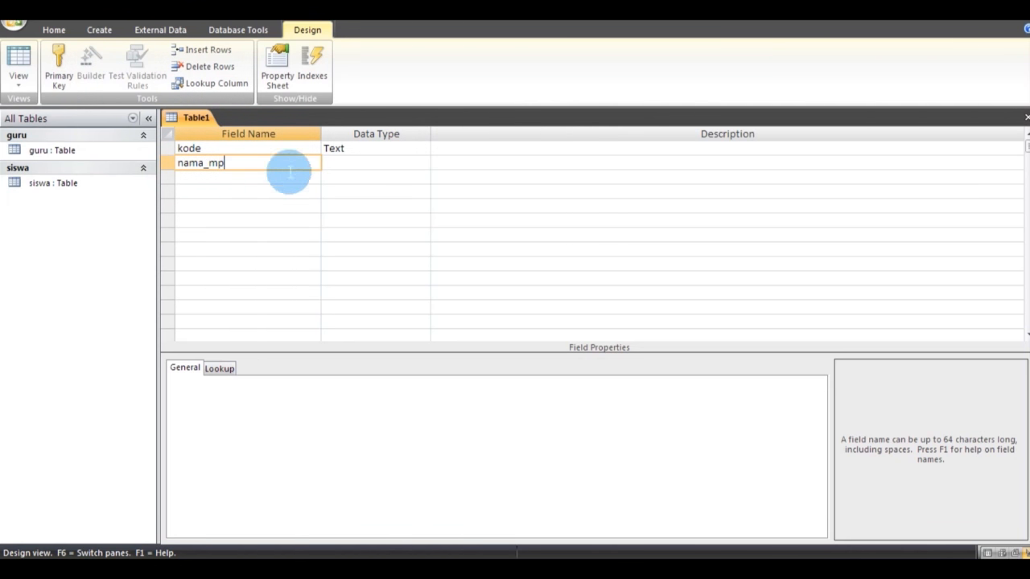
pyautogui.click(356, 165)
pyautogui.click(282, 382)
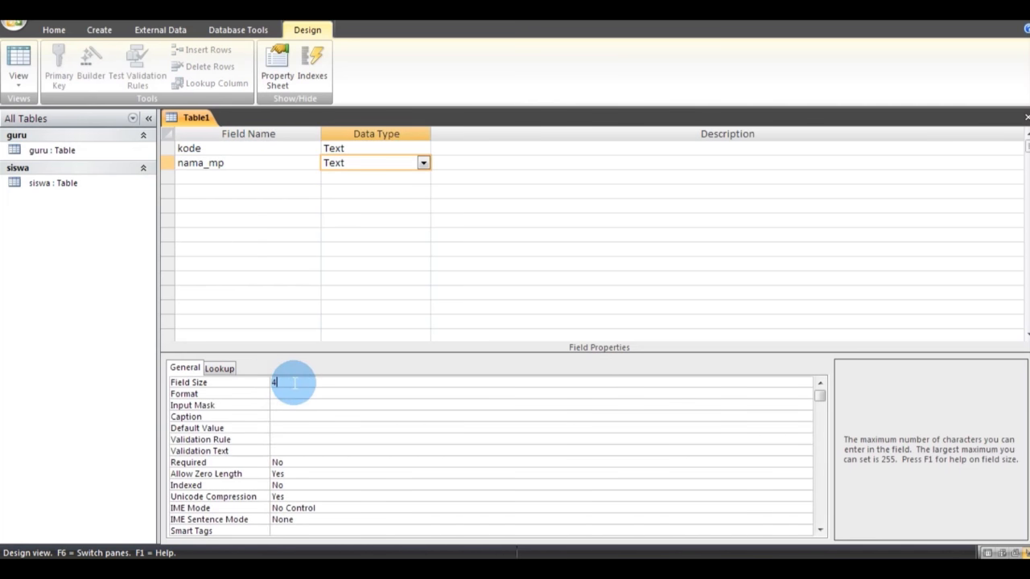
pyautogui.write('40')
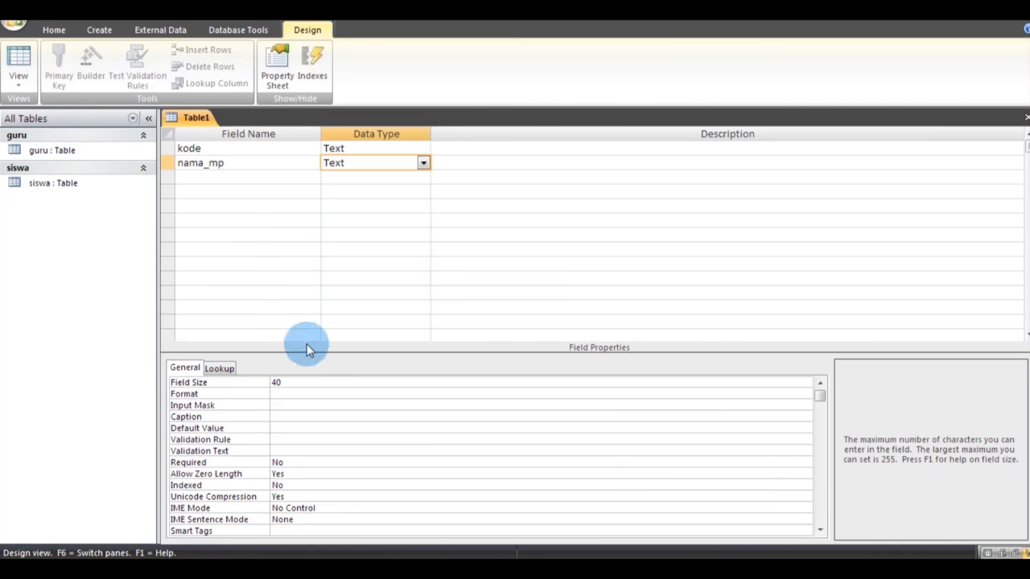
pyautogui.click(201, 148)
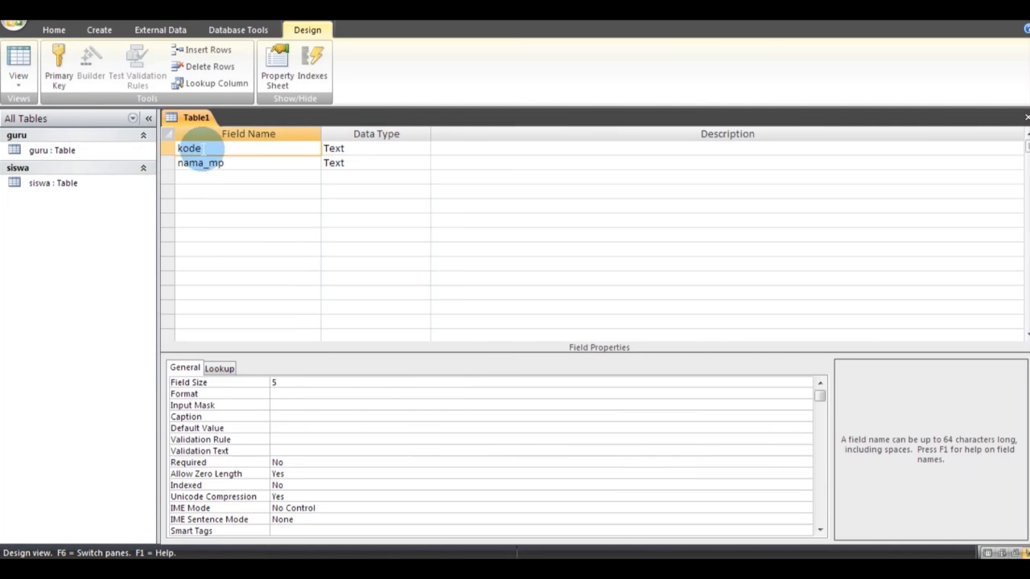
pyautogui.click(58, 65)
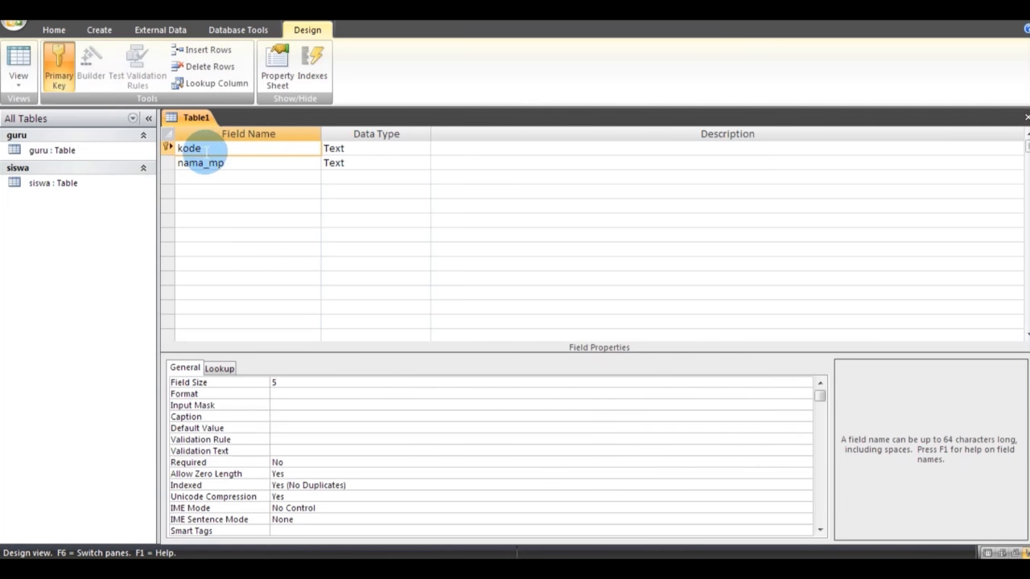
# Step: Save the new table under the name mapel and close it
pyautogui.rightClick(193, 118)
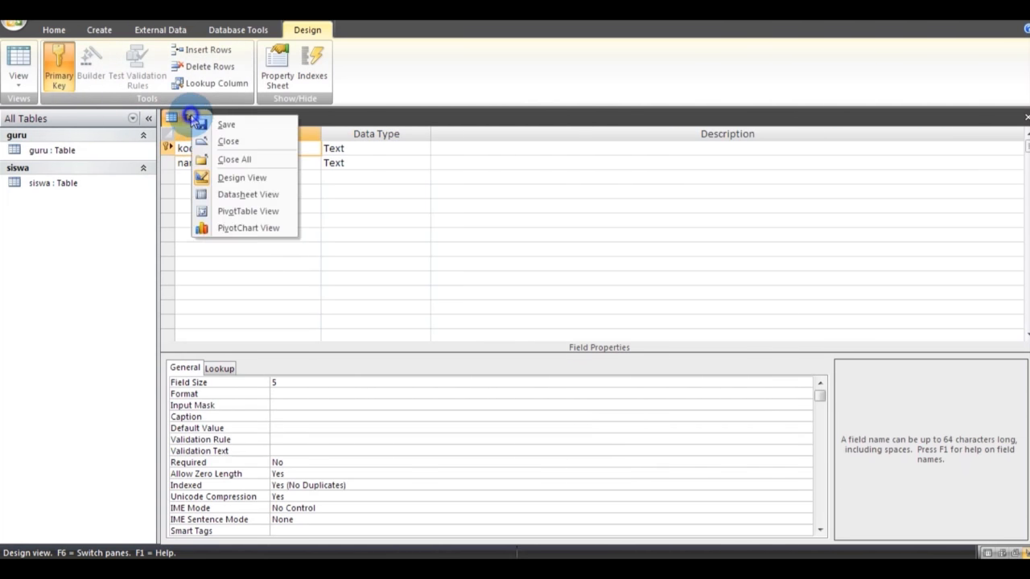
pyautogui.click(242, 126)
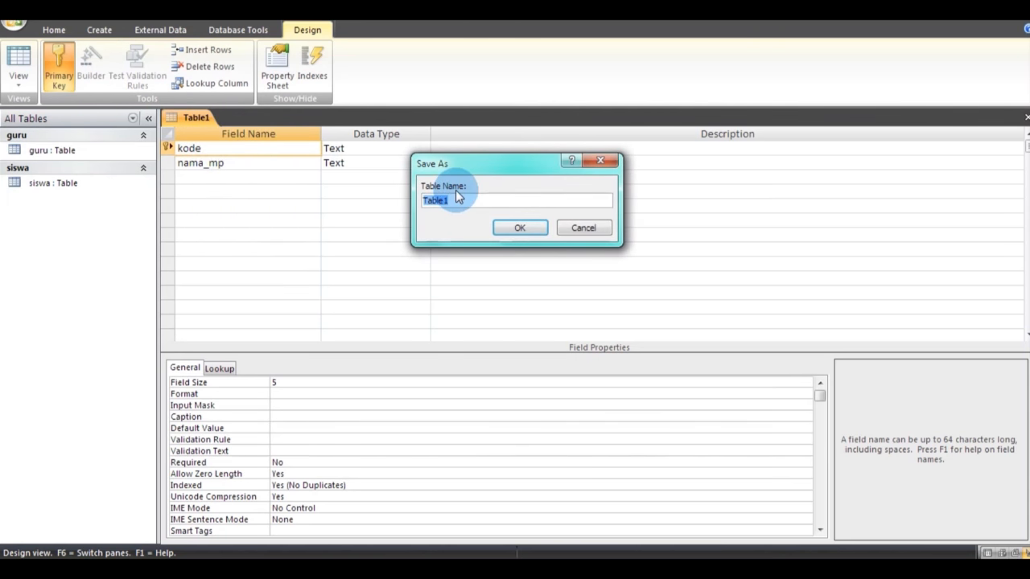
pyautogui.write('mapel')
pyautogui.click(520, 229)
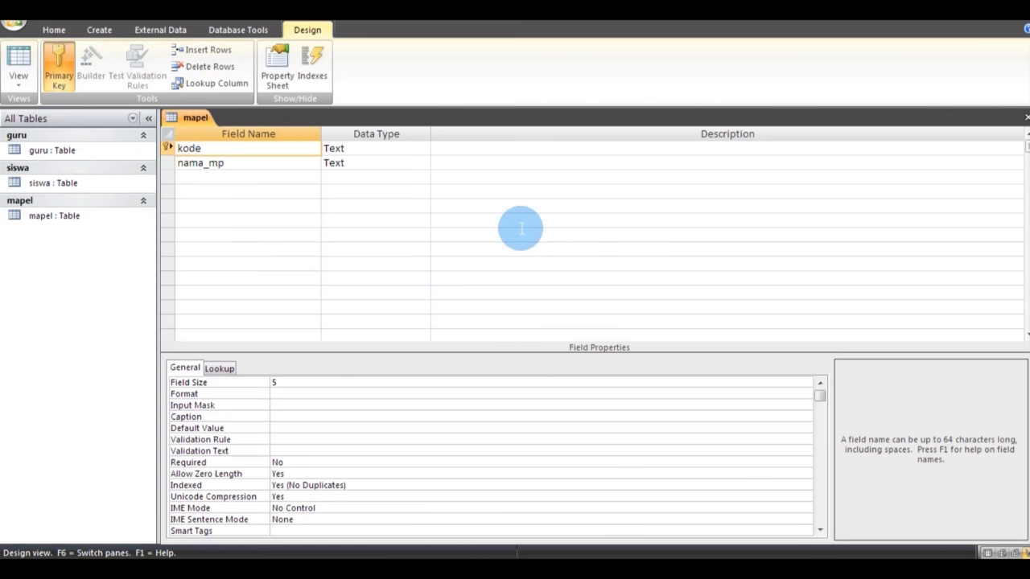
pyautogui.rightClick(197, 118)
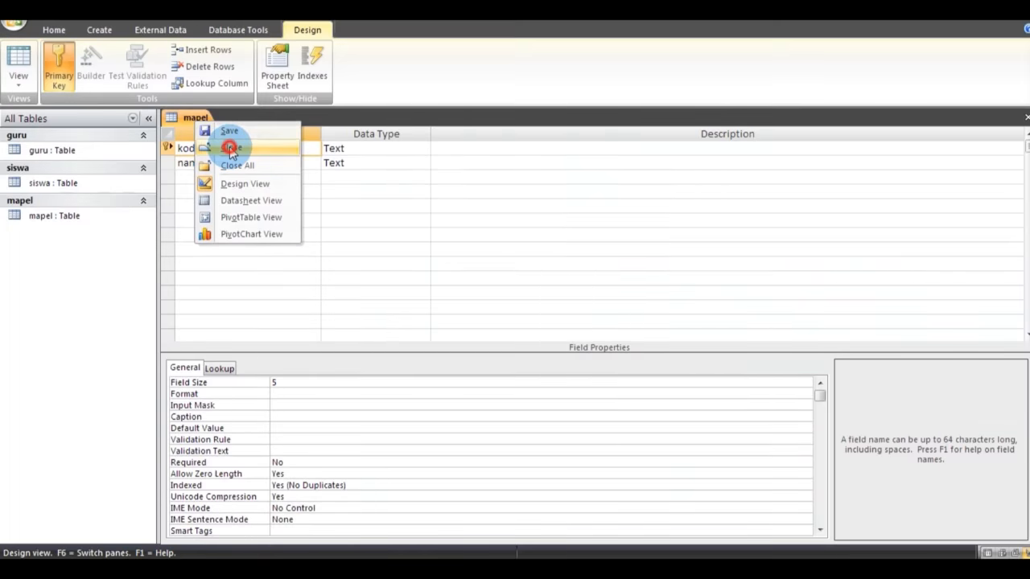
pyautogui.click(230, 146)
# Step: Check the KBM structure in tb.PNG and start a new table design with the field id, data type AutoNumber
pyautogui.click(395, 10)
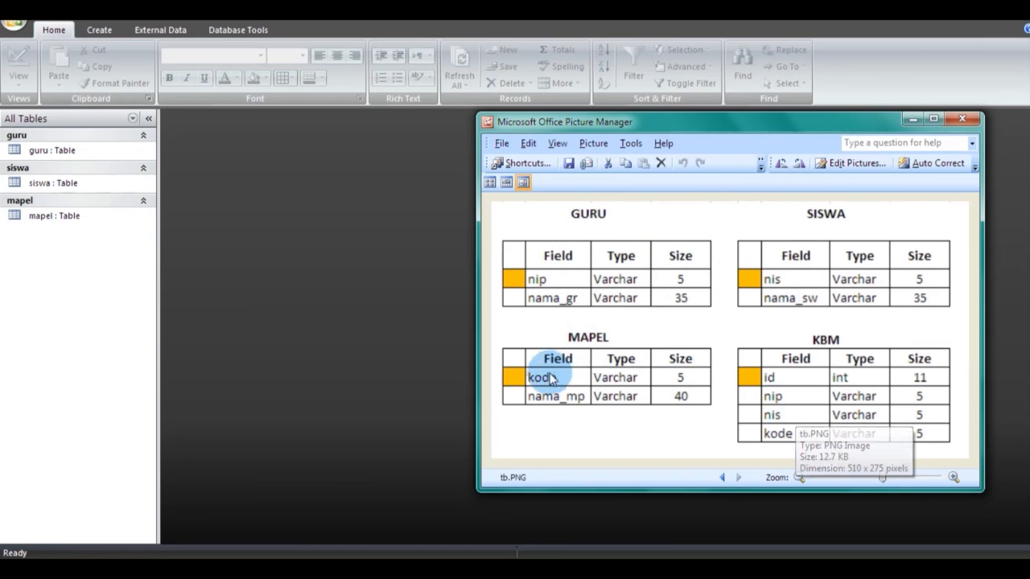
pyautogui.click(910, 121)
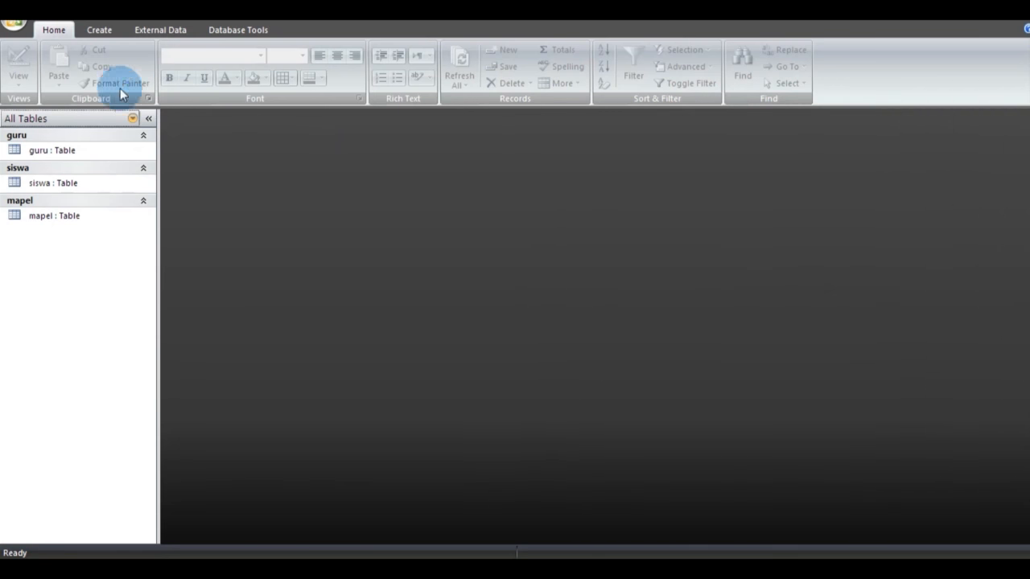
pyautogui.click(99, 30)
pyautogui.click(142, 62)
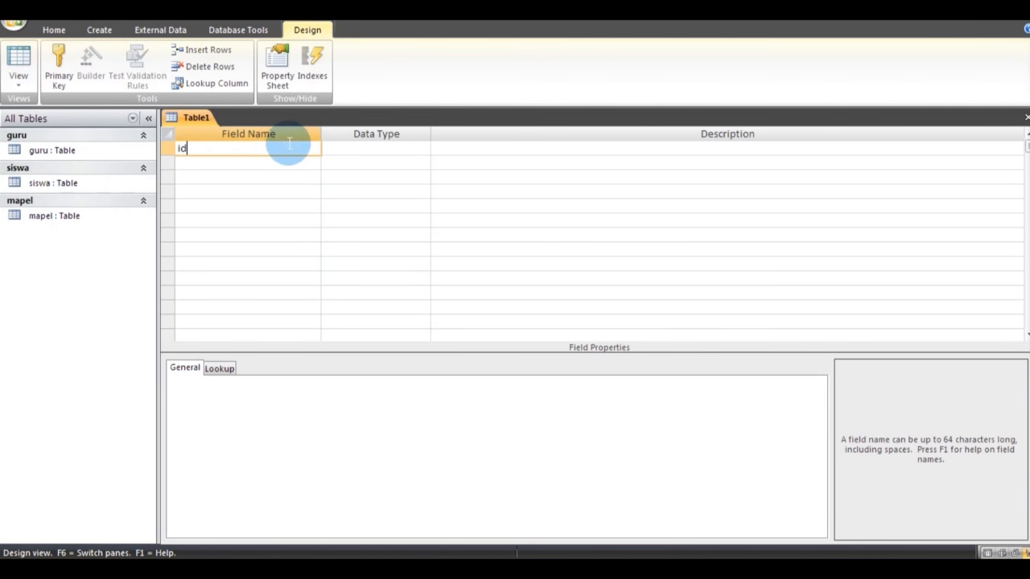
pyautogui.click(349, 146)
pyautogui.click(422, 150)
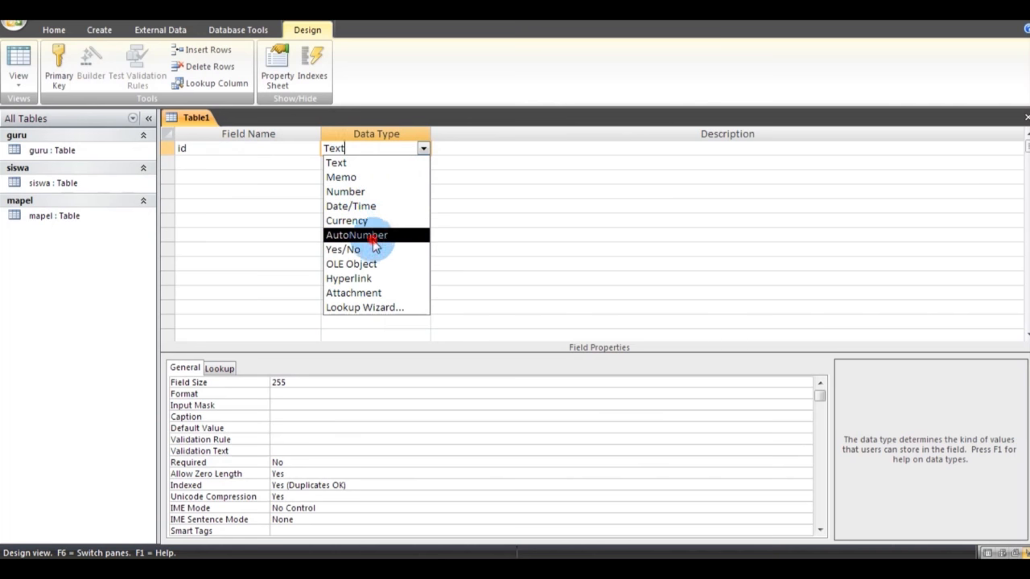
pyautogui.click(356, 234)
# Step: Add the fields nip, nis and kode below id with data type Text, following the KBM structure in tb.PNG
pyautogui.click(237, 163)
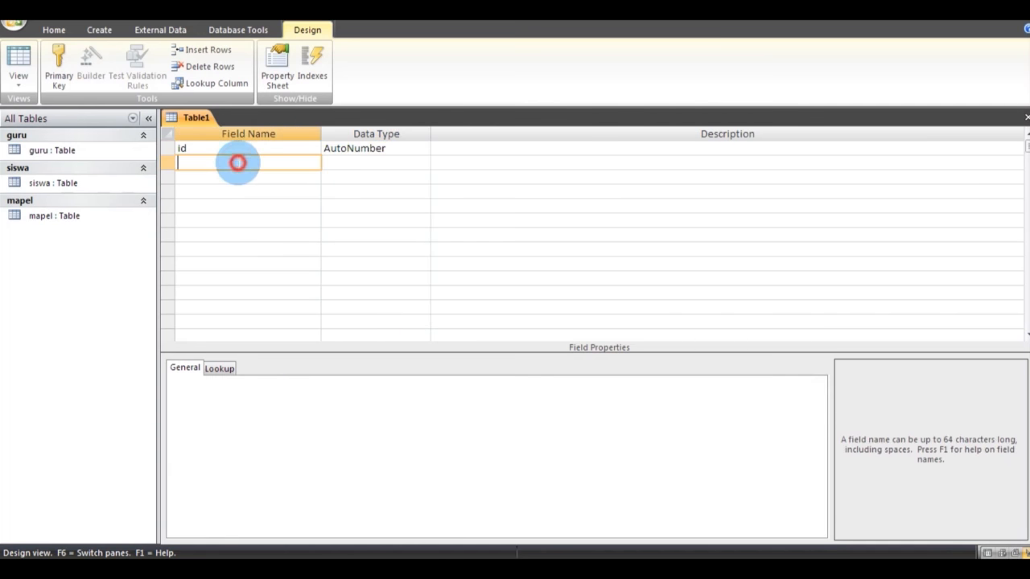
pyautogui.hotkey('alt', 'Tab')
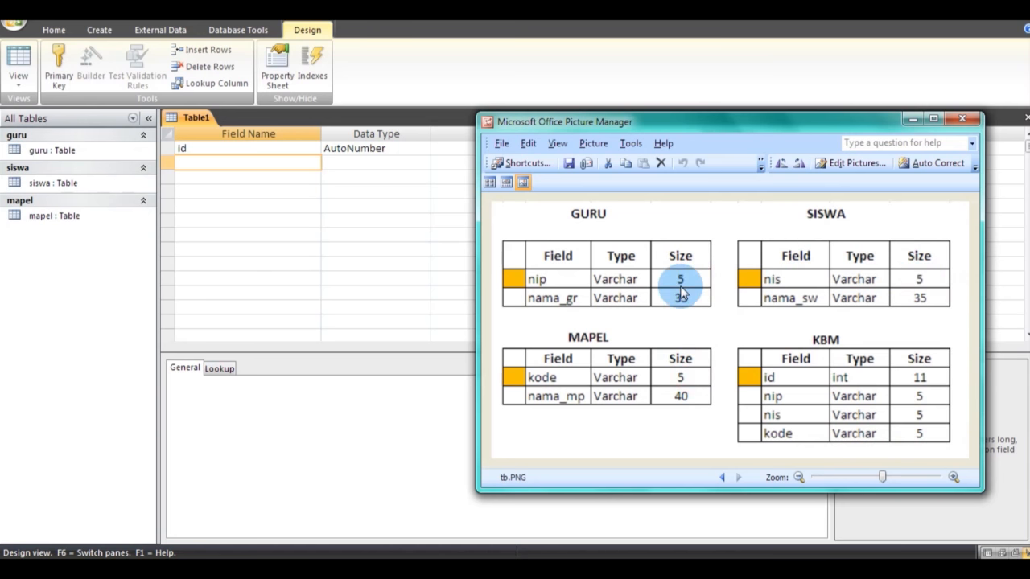
pyautogui.click(912, 121)
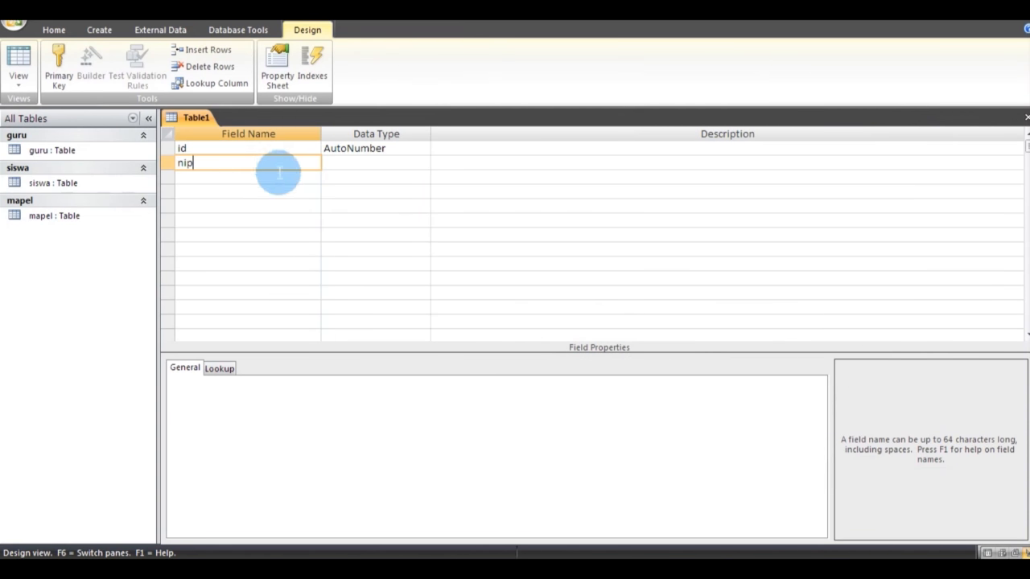
pyautogui.click(279, 178)
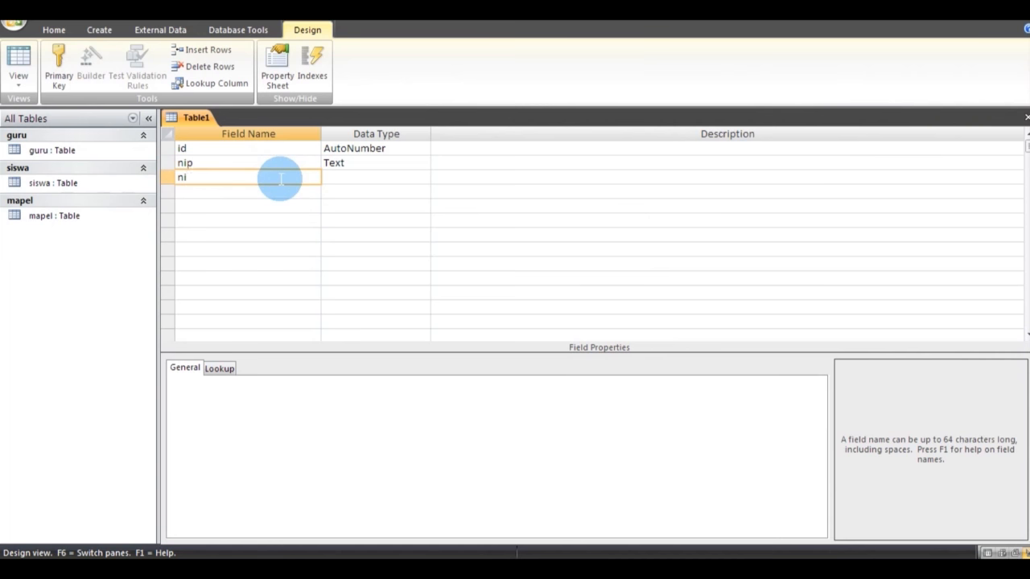
pyautogui.write('nis')
pyautogui.press('Down')
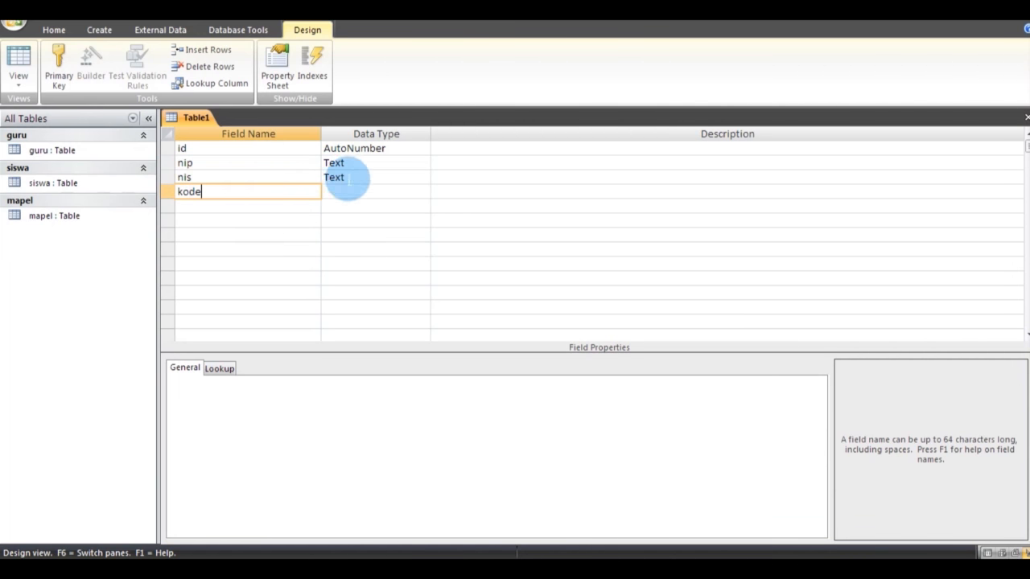
# Step: Set the field size of nip, nis and kode to 5
pyautogui.click(354, 163)
pyautogui.doubleClick(278, 382)
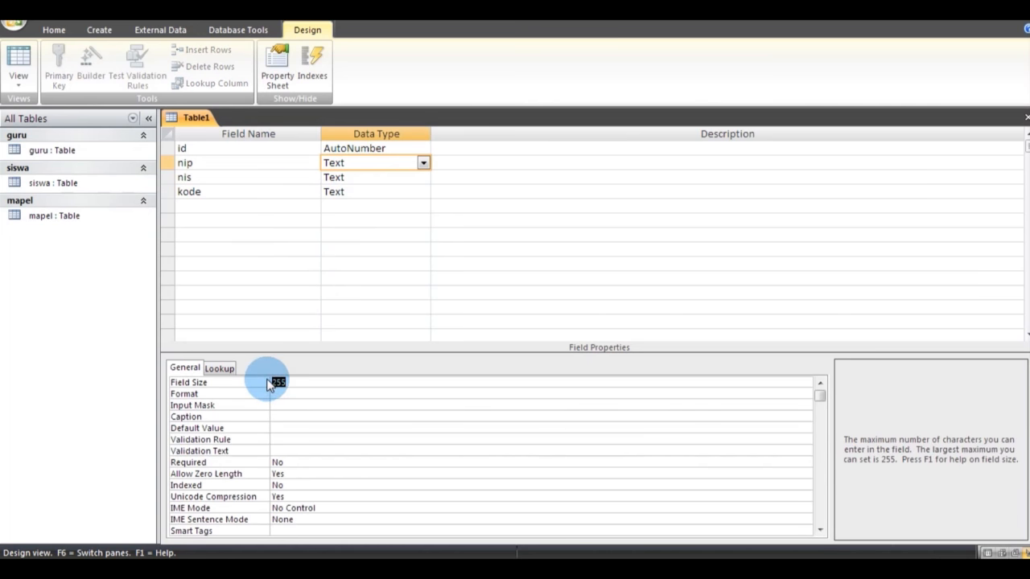
pyautogui.click(357, 191)
pyautogui.click(357, 175)
pyautogui.doubleClick(278, 382)
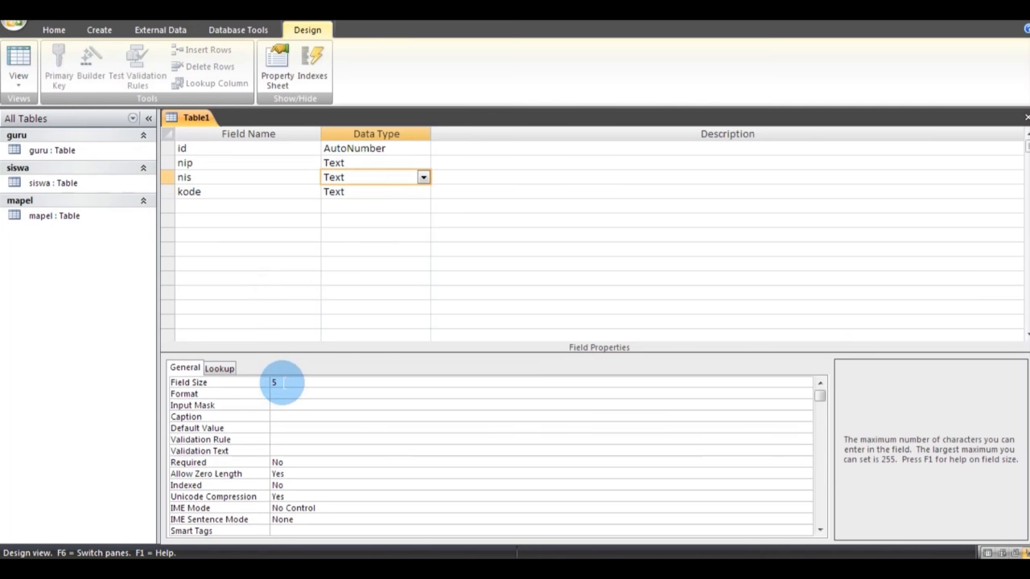
pyautogui.click(350, 193)
pyautogui.click(277, 392)
pyautogui.click(263, 383)
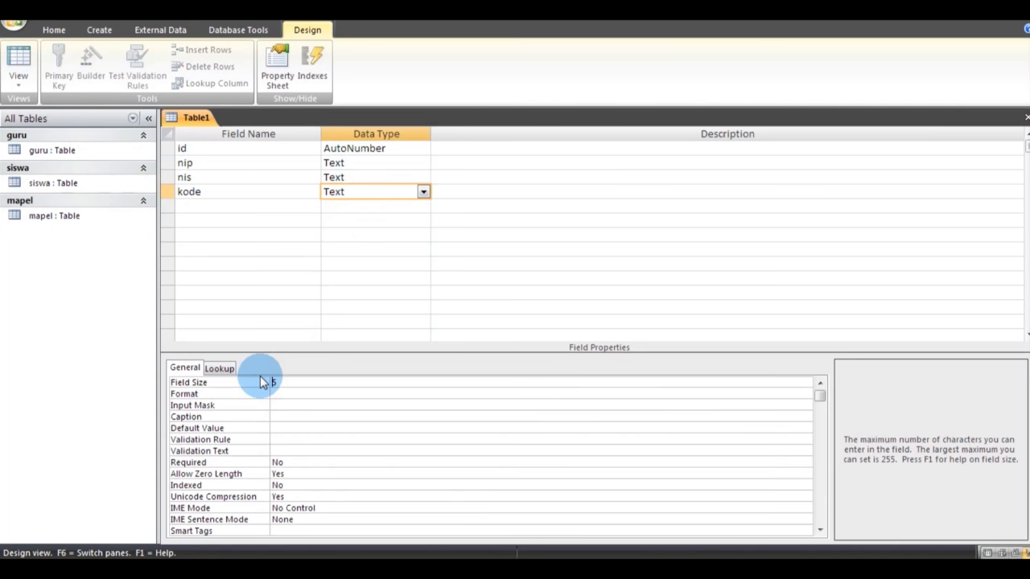
pyautogui.write('5')
# Step: Save the new table under the name kbm without creating a primary key, and close it
pyautogui.click(201, 148)
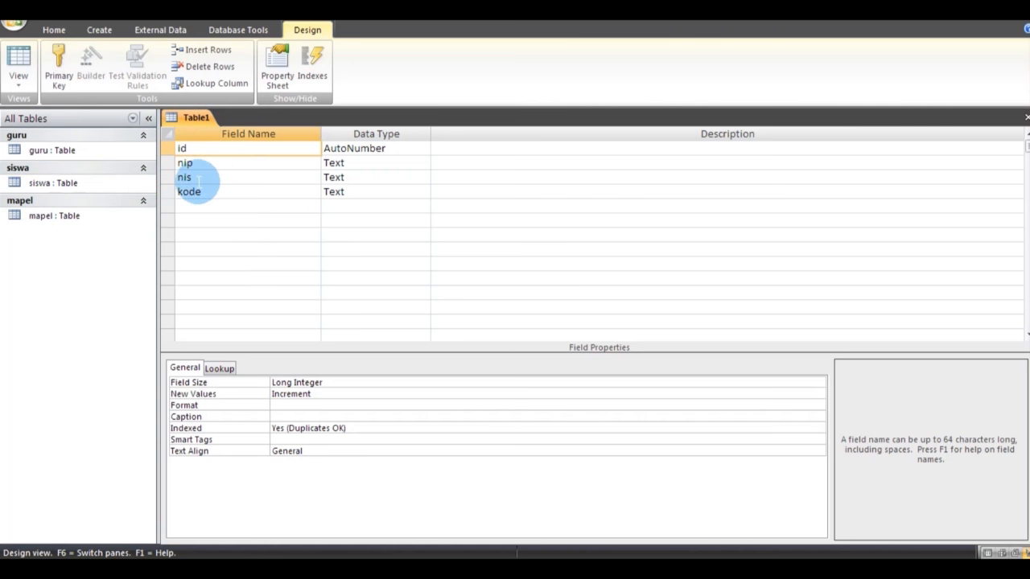
pyautogui.rightClick(193, 119)
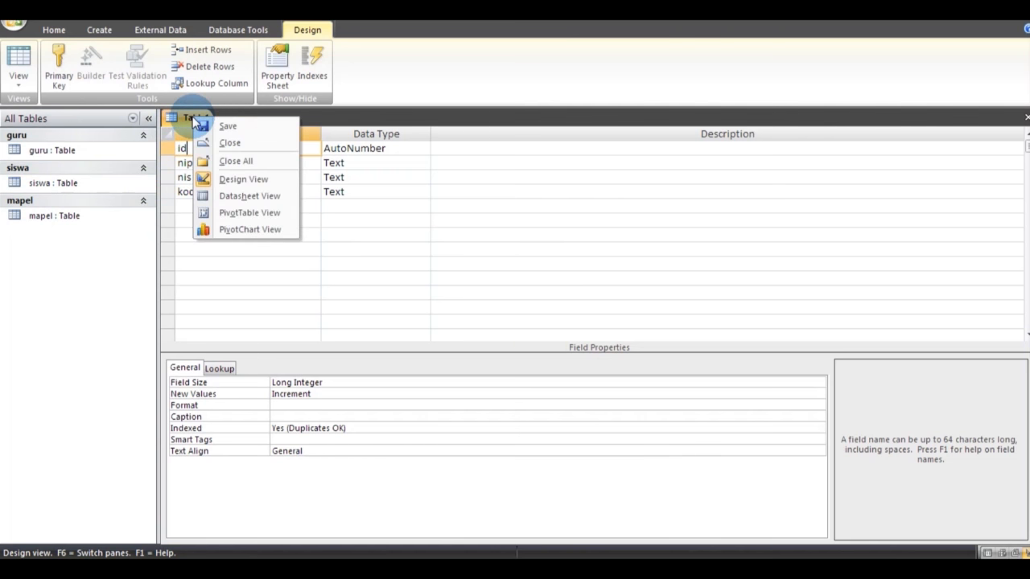
pyautogui.click(239, 126)
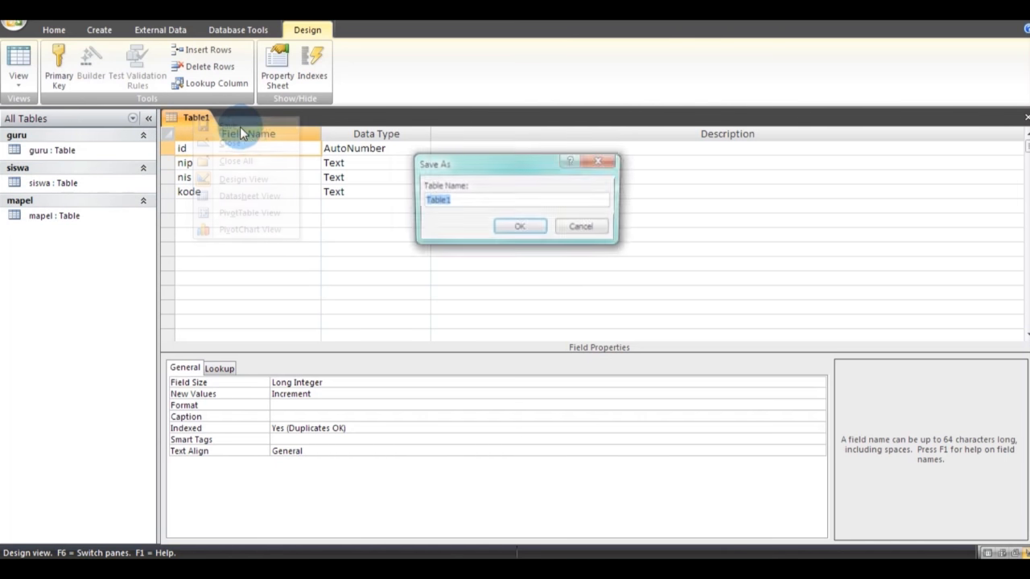
pyautogui.write('kbm')
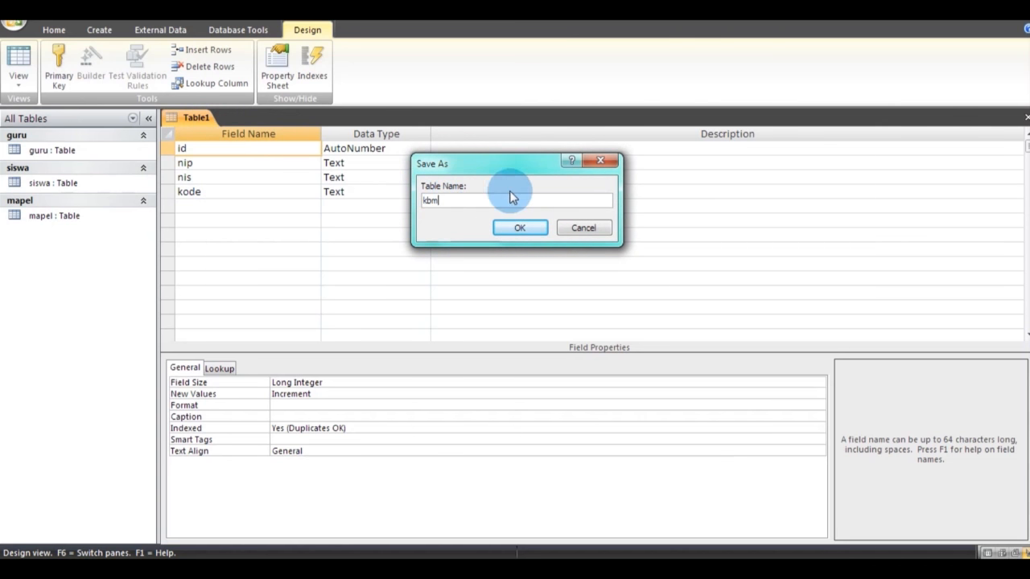
pyautogui.click(519, 229)
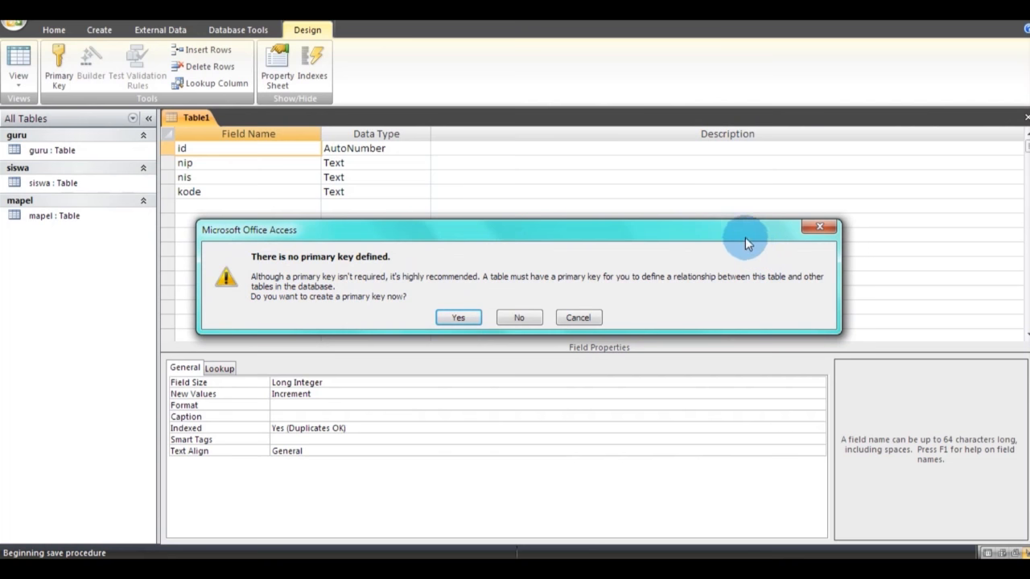
pyautogui.moveTo(745, 238); pyautogui.dragTo(778, 157)
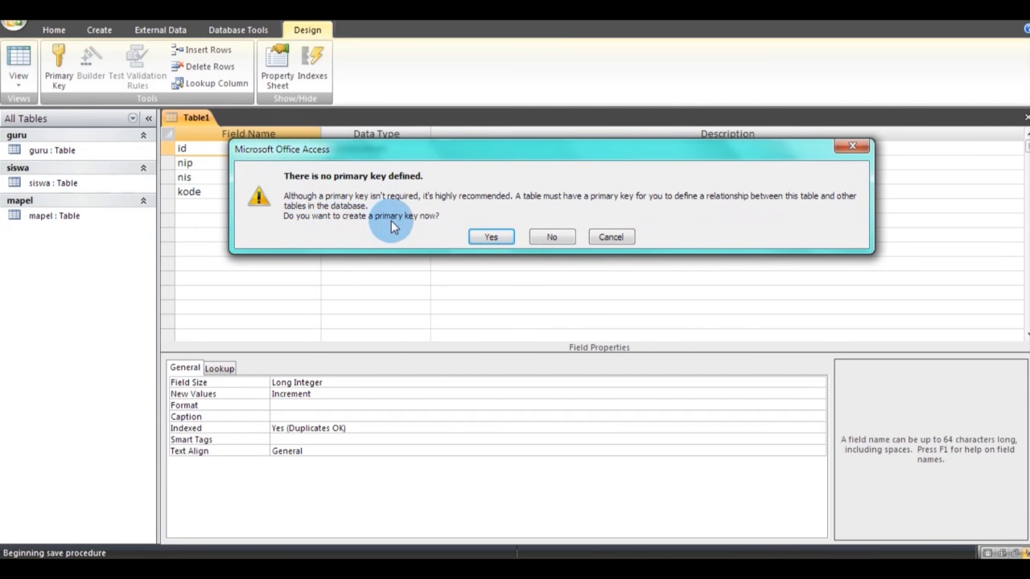
pyautogui.click(552, 238)
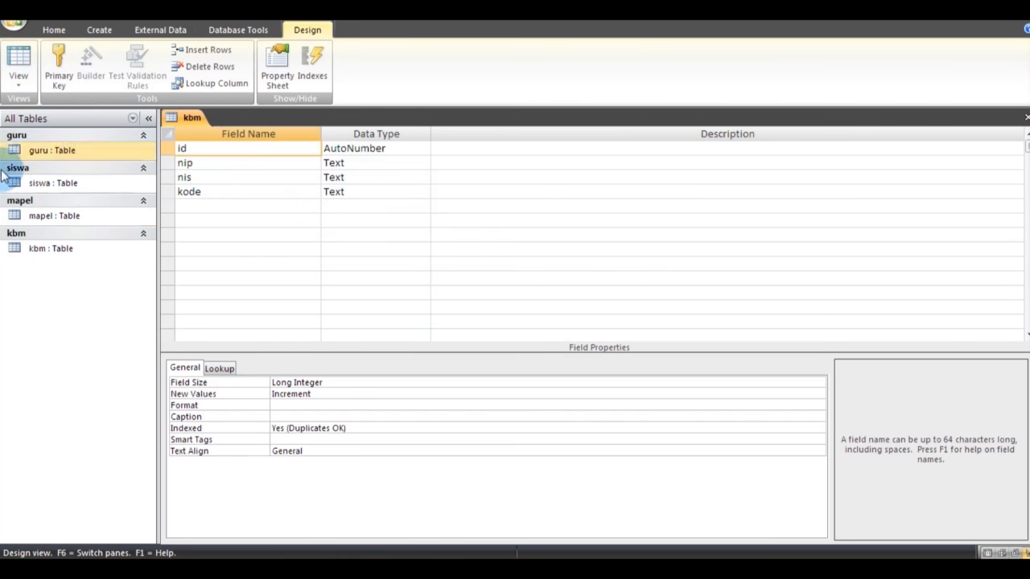
pyautogui.rightClick(187, 119)
pyautogui.click(221, 142)
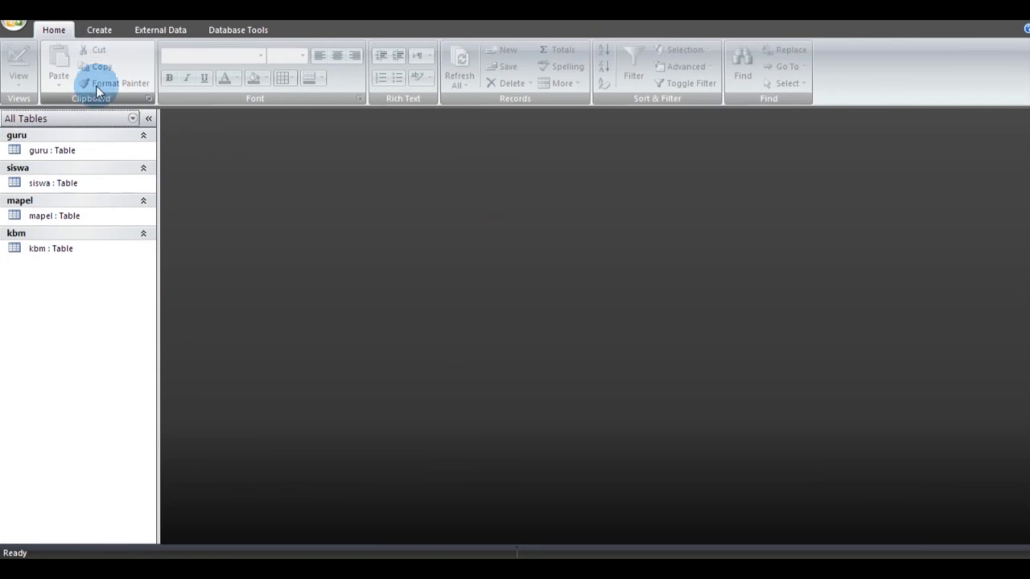
# Step: Open the guru table and fill in the first two records with each teacher's nip and name
pyautogui.doubleClick(38, 152)
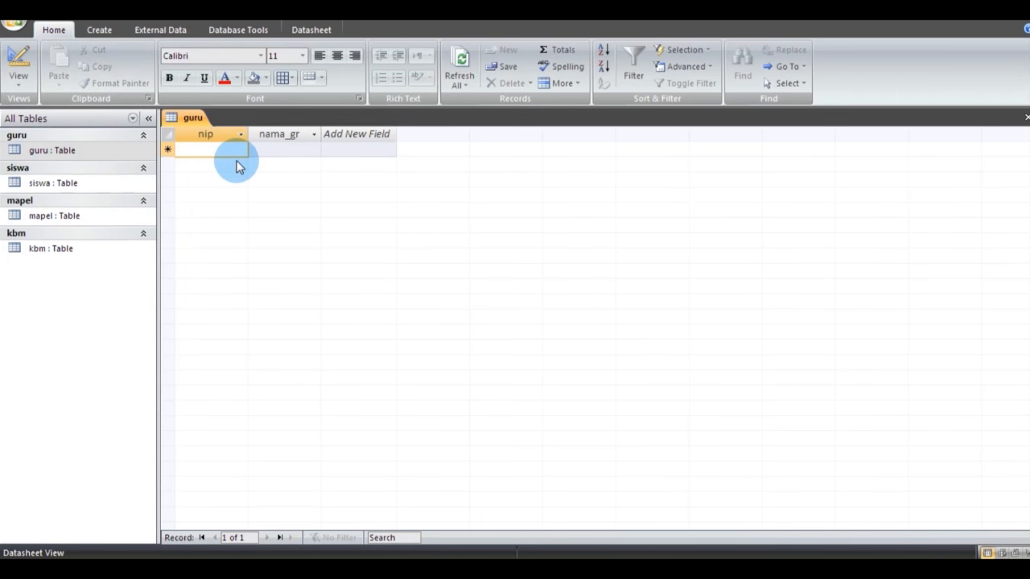
pyautogui.write('n12')
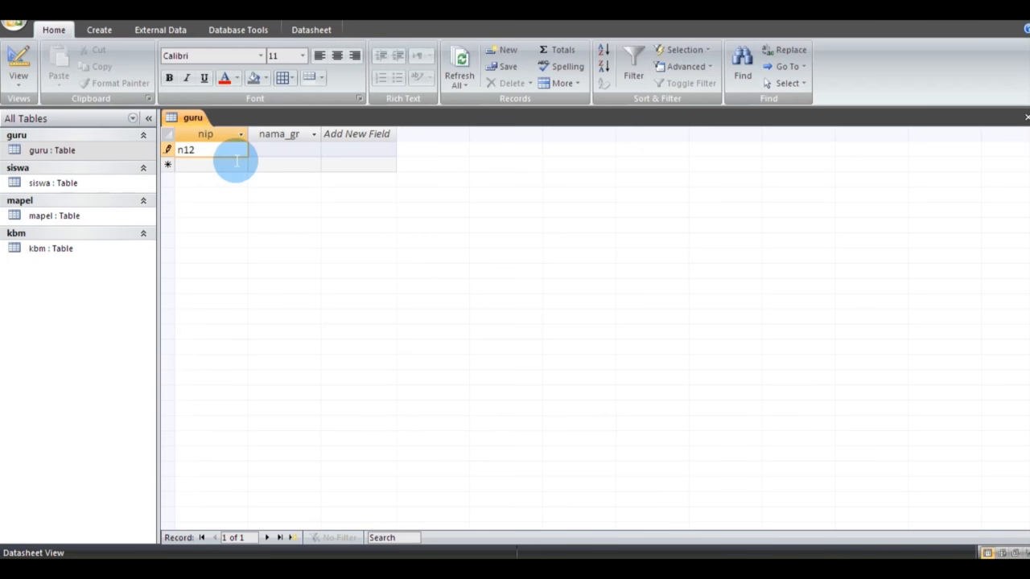
pyautogui.click(289, 151)
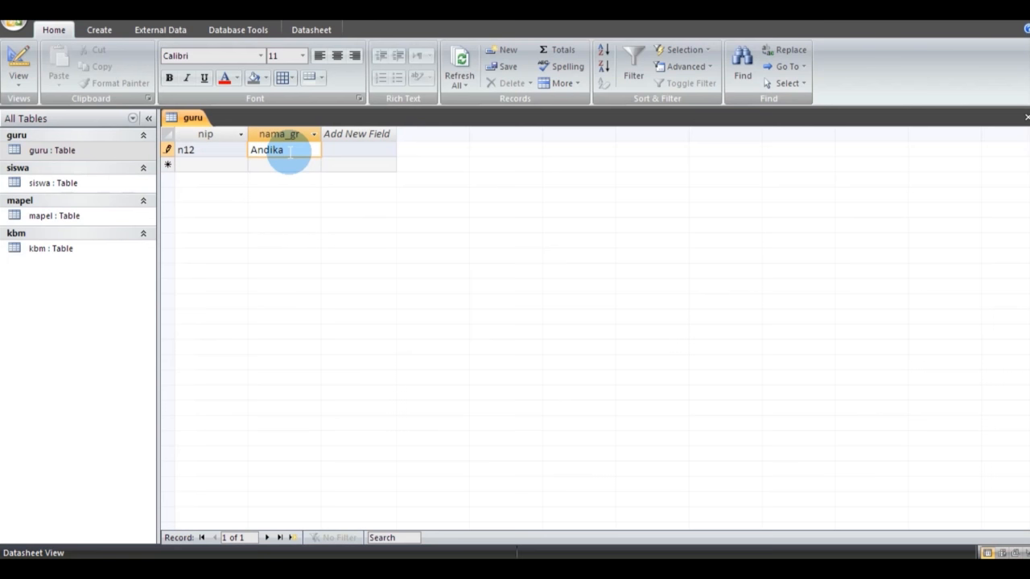
pyautogui.click(240, 165)
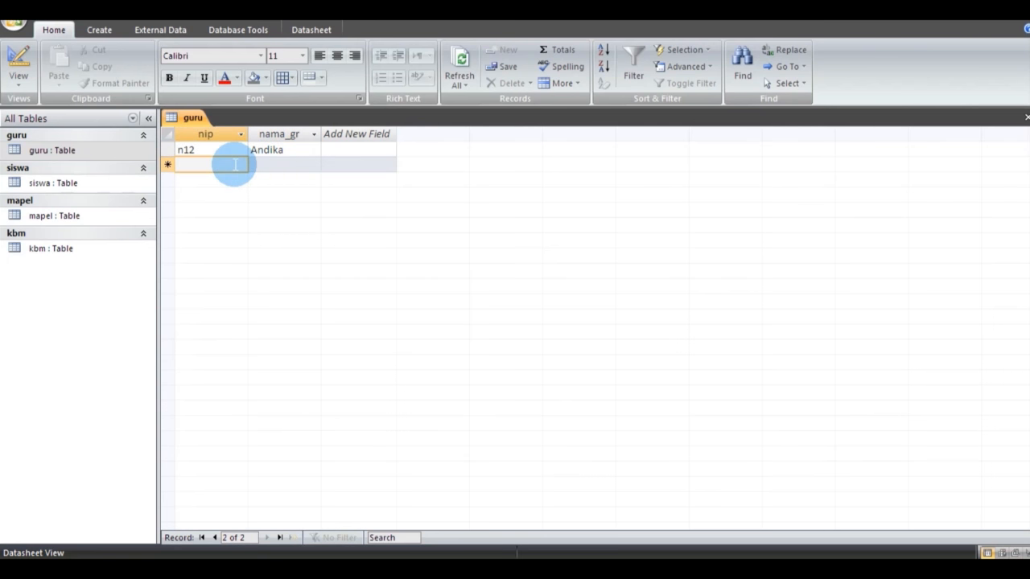
pyautogui.write('n13')
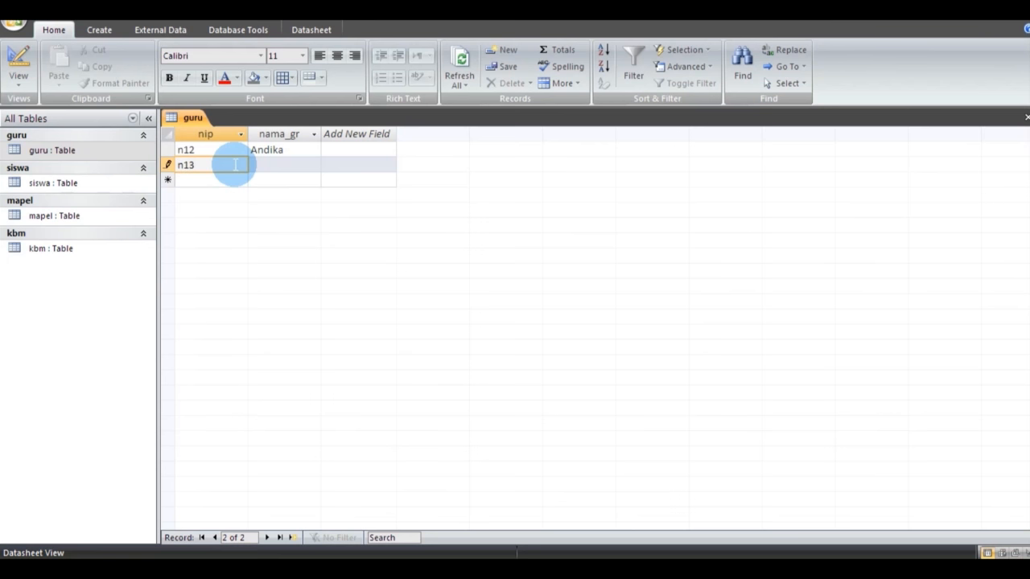
pyautogui.press('Tab')
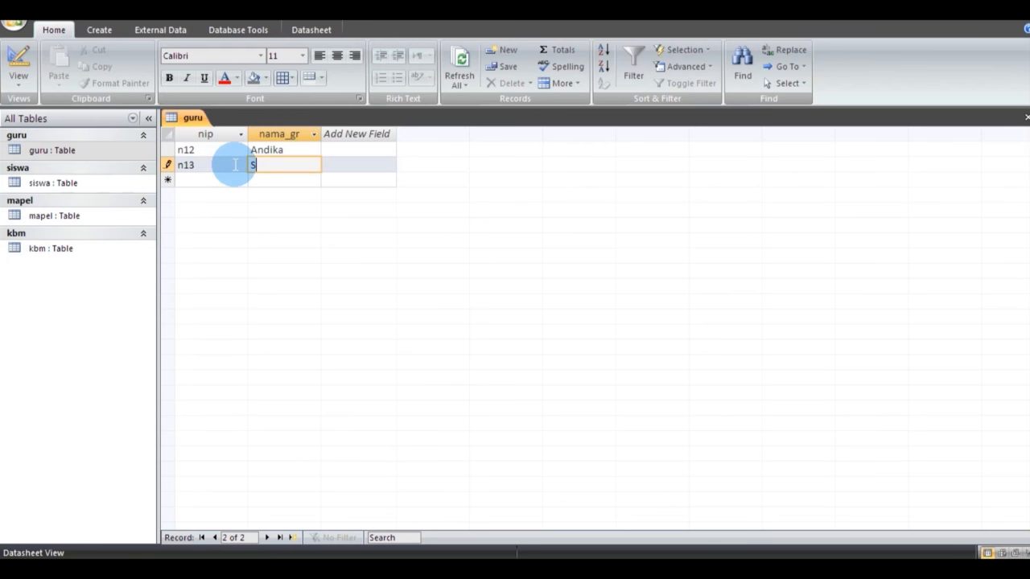
# Step: Add a third record to the guru table with the teacher's nip and name
pyautogui.click(217, 179)
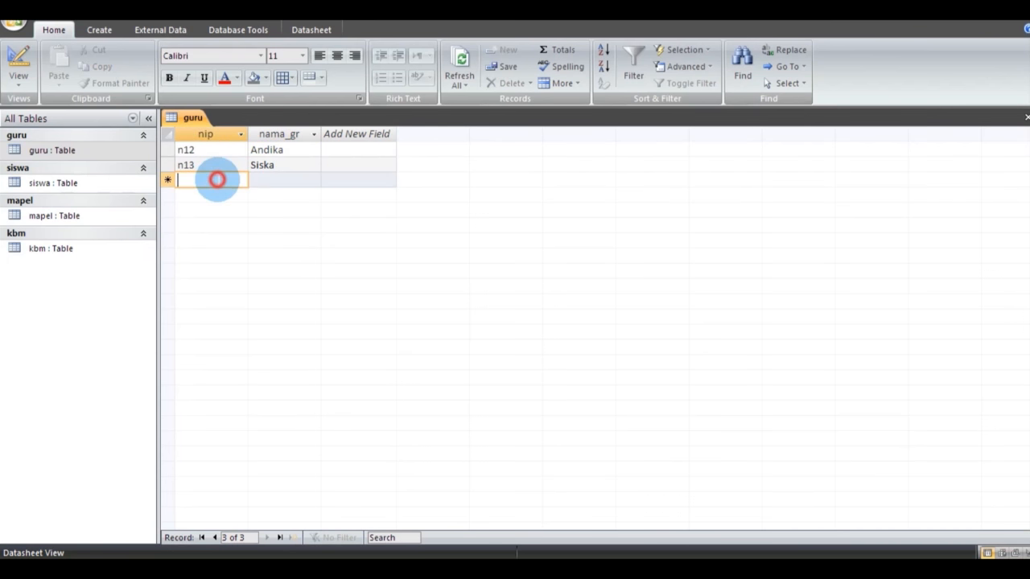
pyautogui.write('14')
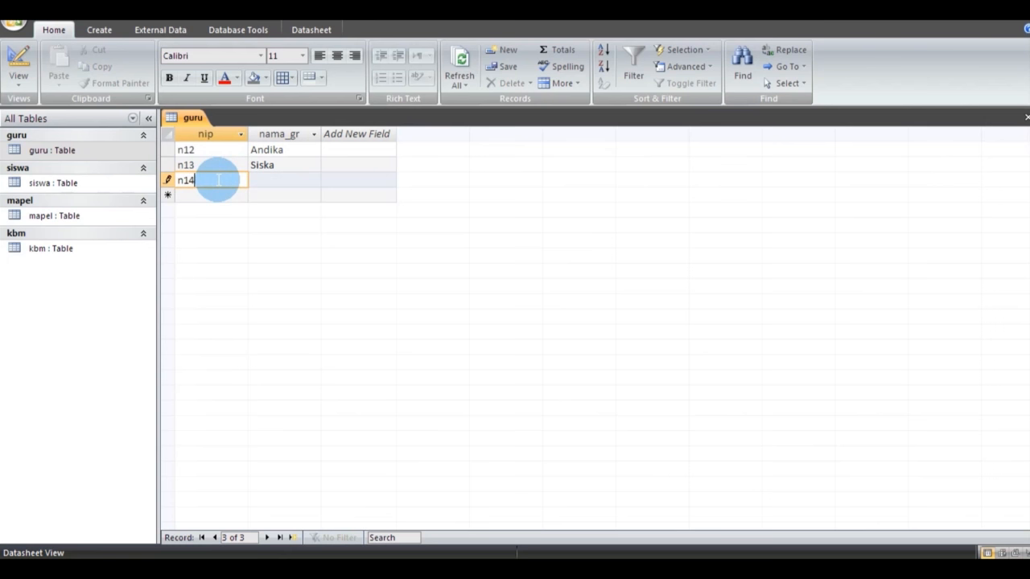
pyautogui.press('Tab')
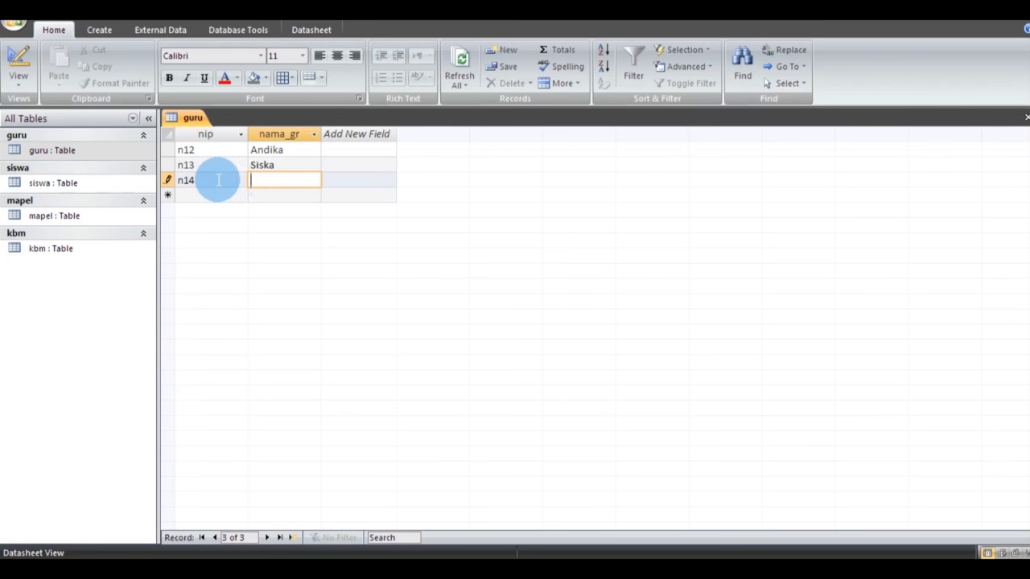
pyautogui.write('Susu')
pyautogui.press('BackSpace')
pyautogui.write('i')
# Step: Add a fourth record to the guru table with the teacher's nip and name, and close the table
pyautogui.click(205, 195)
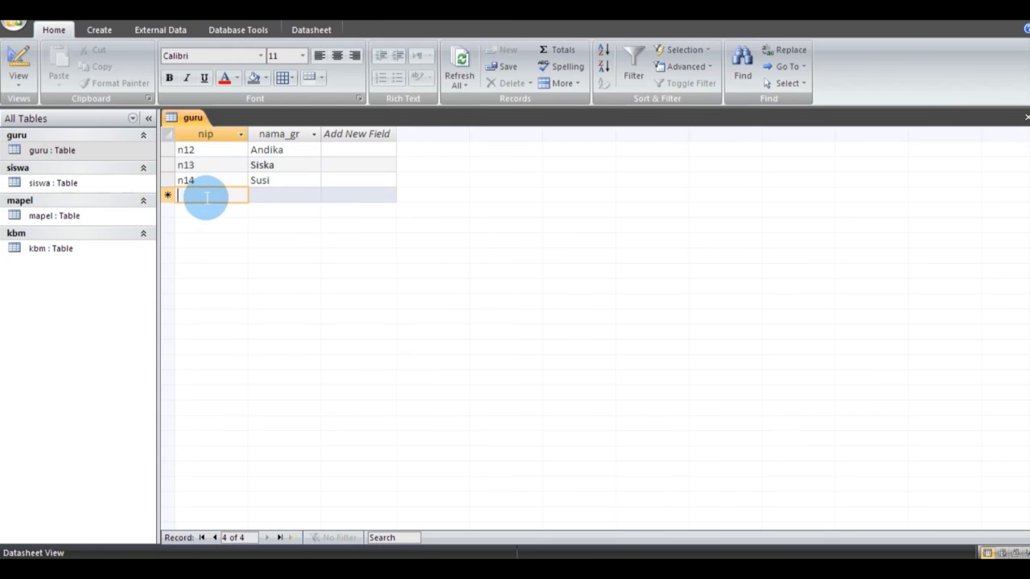
pyautogui.write('n1')
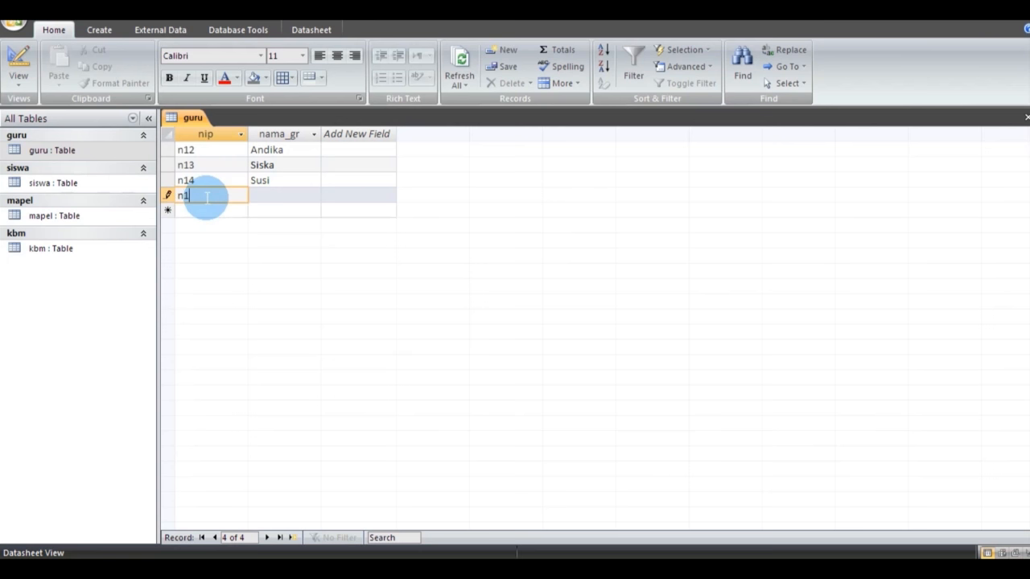
pyautogui.write('5')
pyautogui.press('Tab')
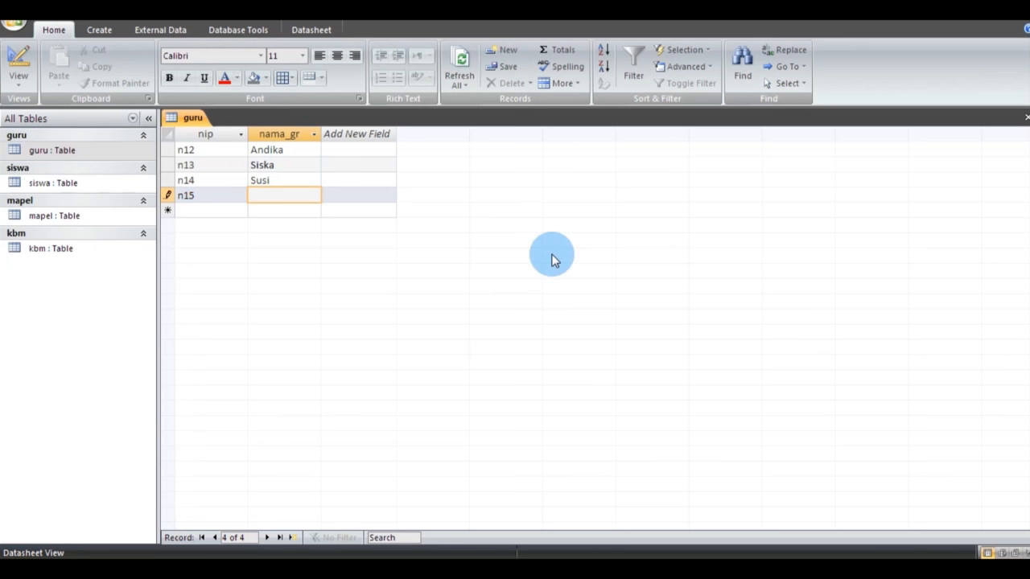
pyautogui.write('Parman')
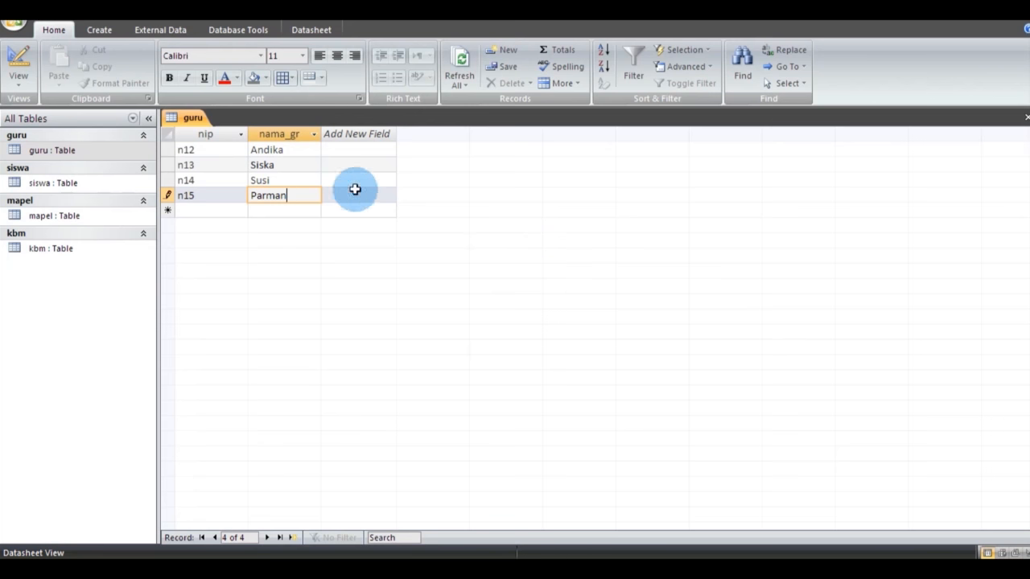
pyautogui.rightClick(184, 122)
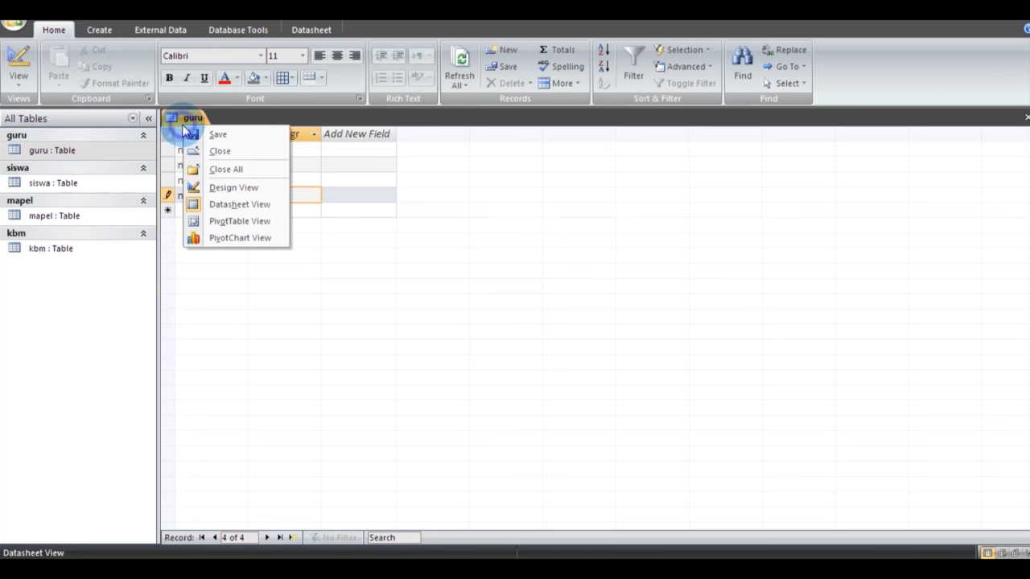
pyautogui.click(218, 150)
# Step: Reopen the guru table to check the saved teacher records, and close it
pyautogui.click(97, 161)
pyautogui.doubleClick(97, 158)
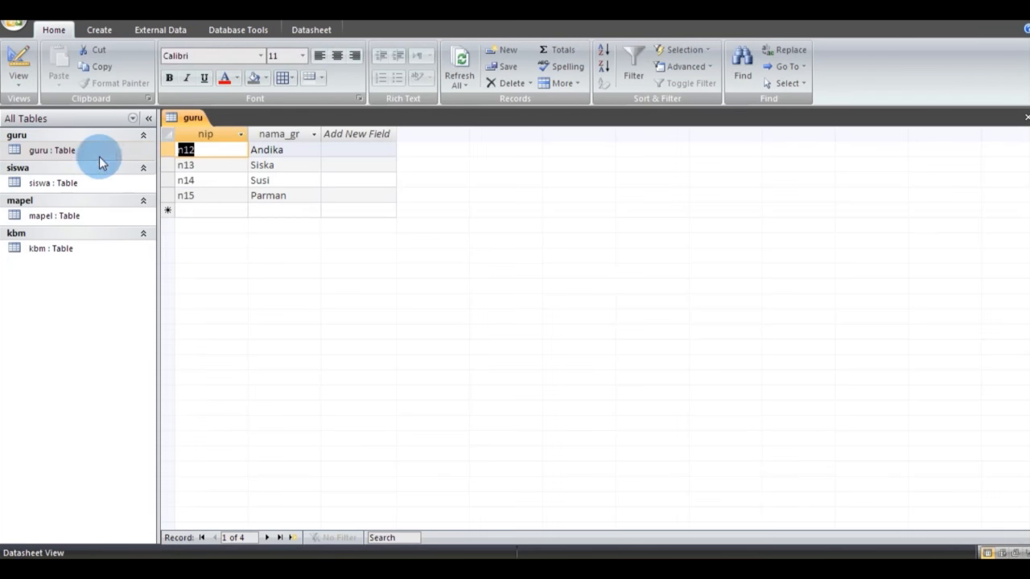
pyautogui.rightClick(180, 122)
pyautogui.click(315, 220)
pyautogui.click(274, 294)
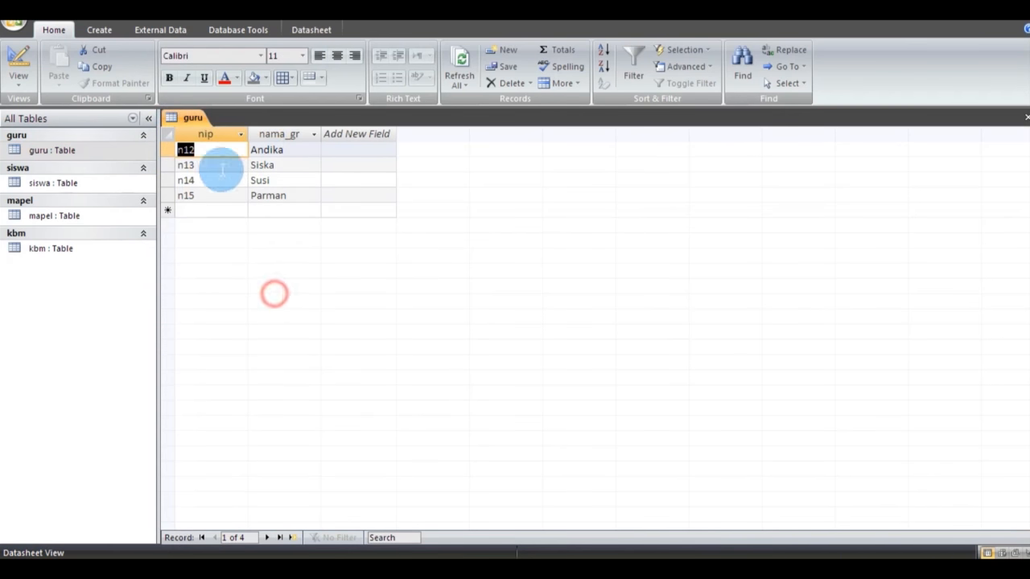
pyautogui.rightClick(183, 120)
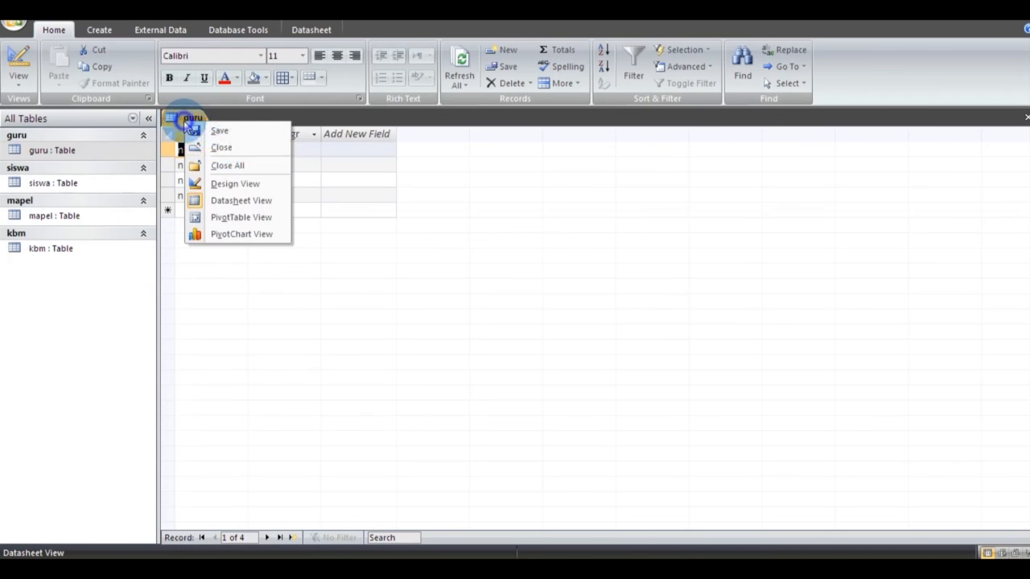
pyautogui.click(229, 149)
# Step: Open the siswa table and fill in the first record with the student's nis and name
pyautogui.click(46, 184)
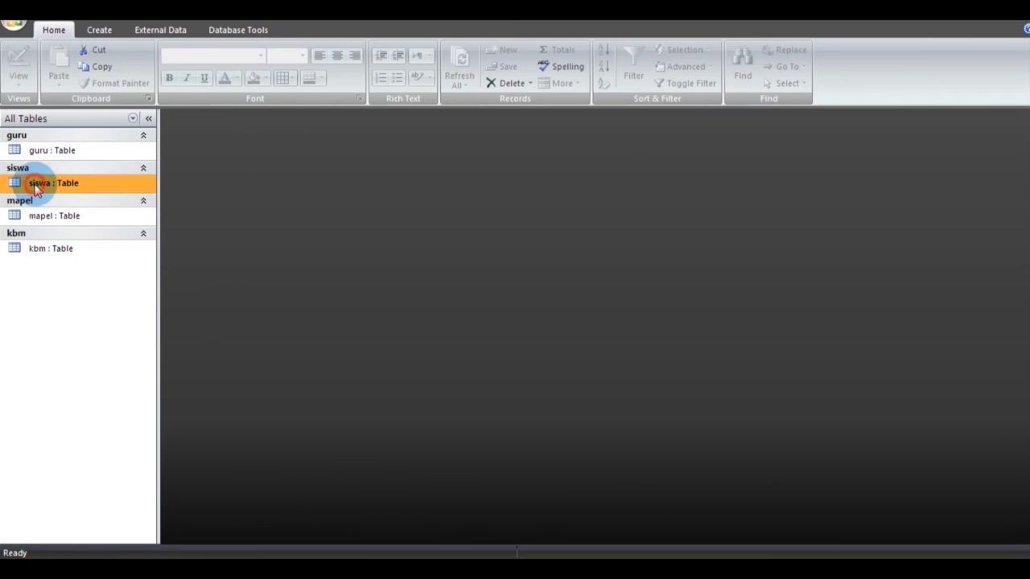
pyautogui.doubleClick(55, 181)
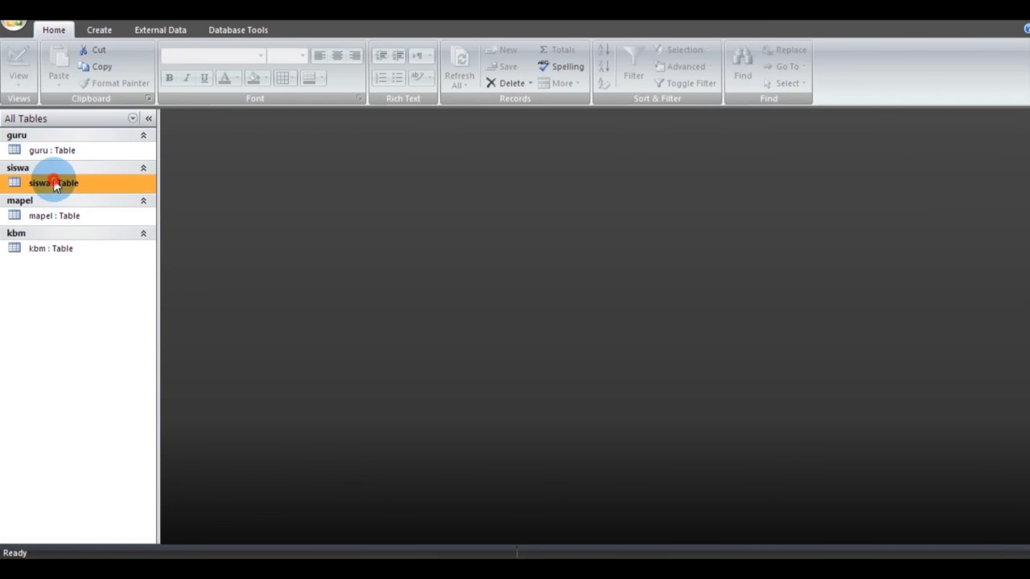
pyautogui.click(208, 155)
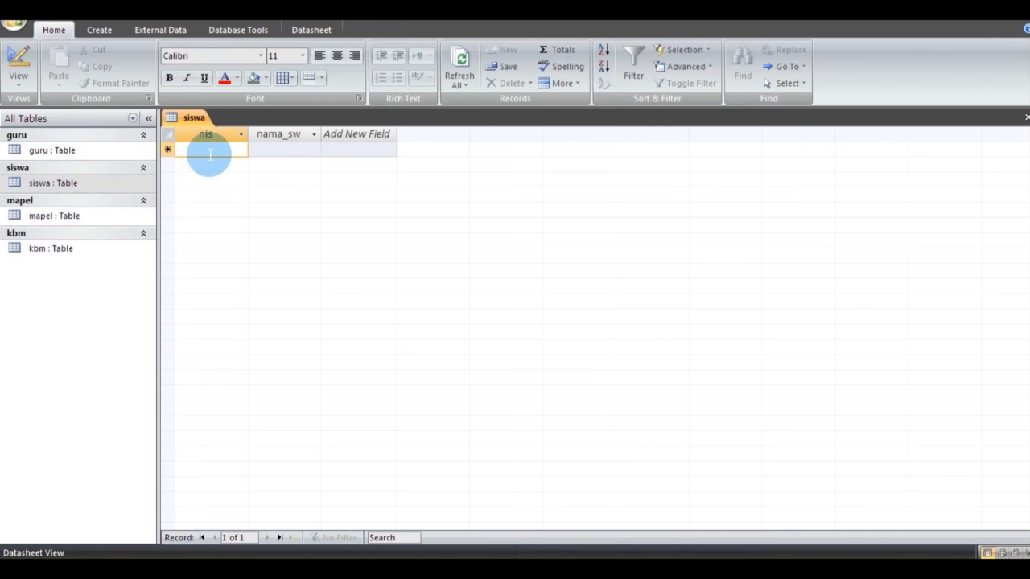
pyautogui.write('123')
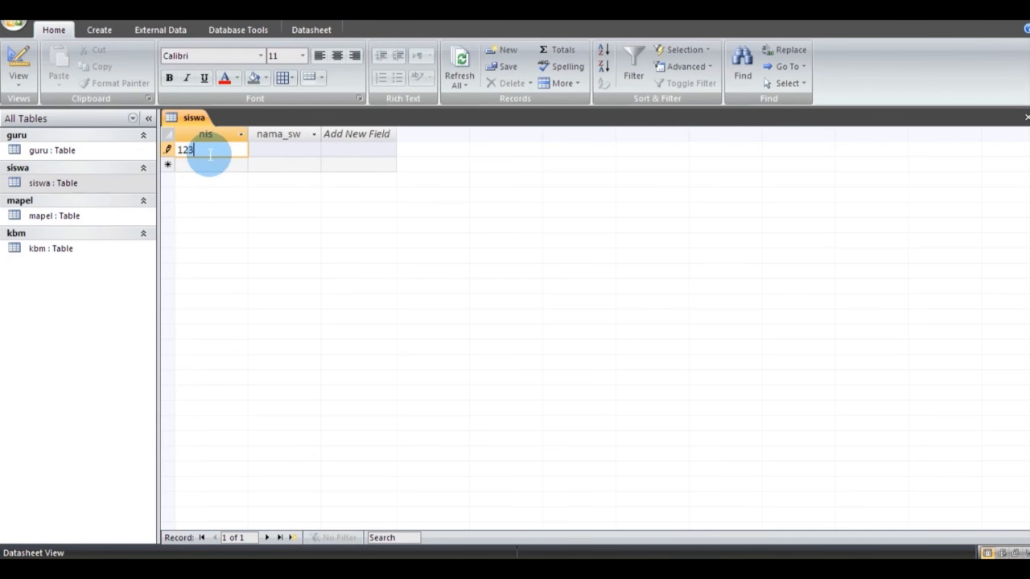
pyautogui.press('Tab')
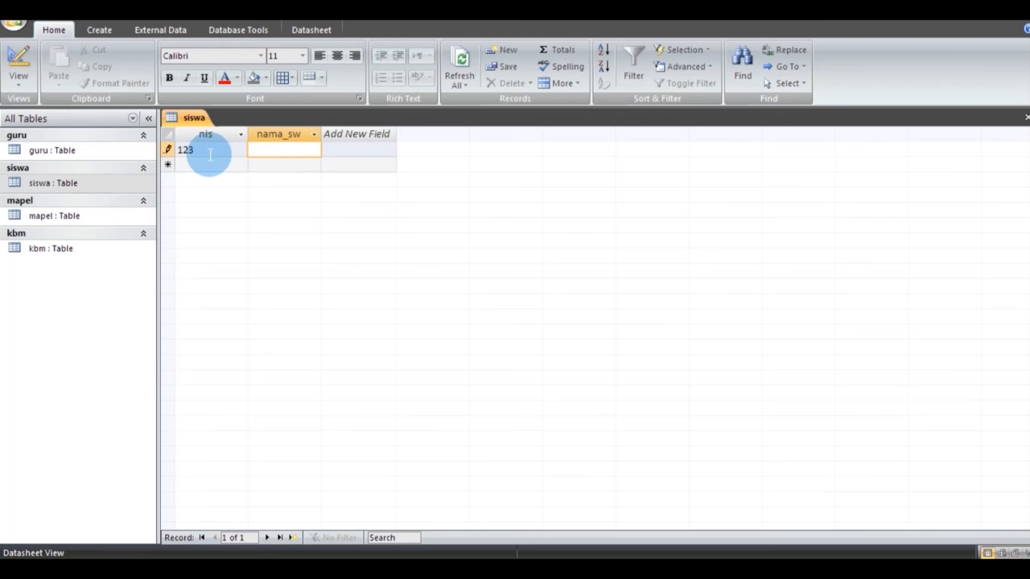
pyautogui.write('Caca')
pyautogui.press('Tab')
# Step: Add the second and third records to the siswa table with each student's nis and name
pyautogui.write('124')
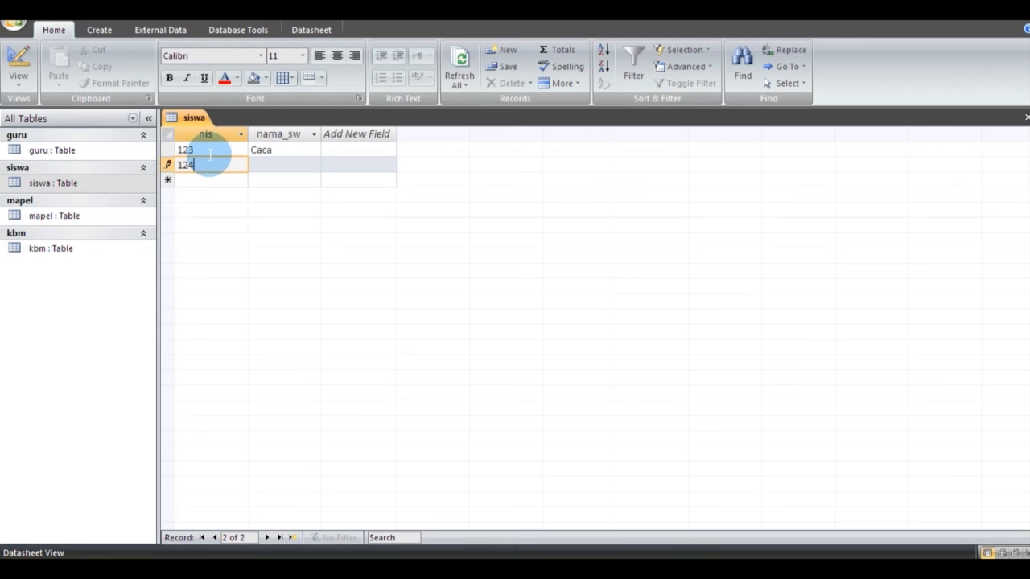
pyautogui.press('Tab')
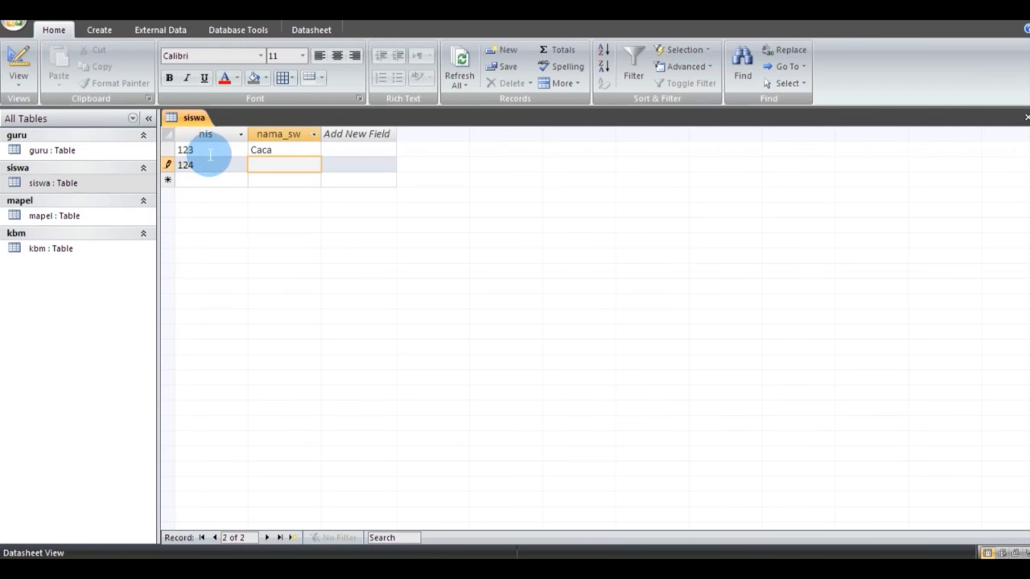
pyautogui.write('Rizki')
pyautogui.press('Down')
pyautogui.hotkey('shift', 'Tab')
pyautogui.write('125')
pyautogui.press('Tab')
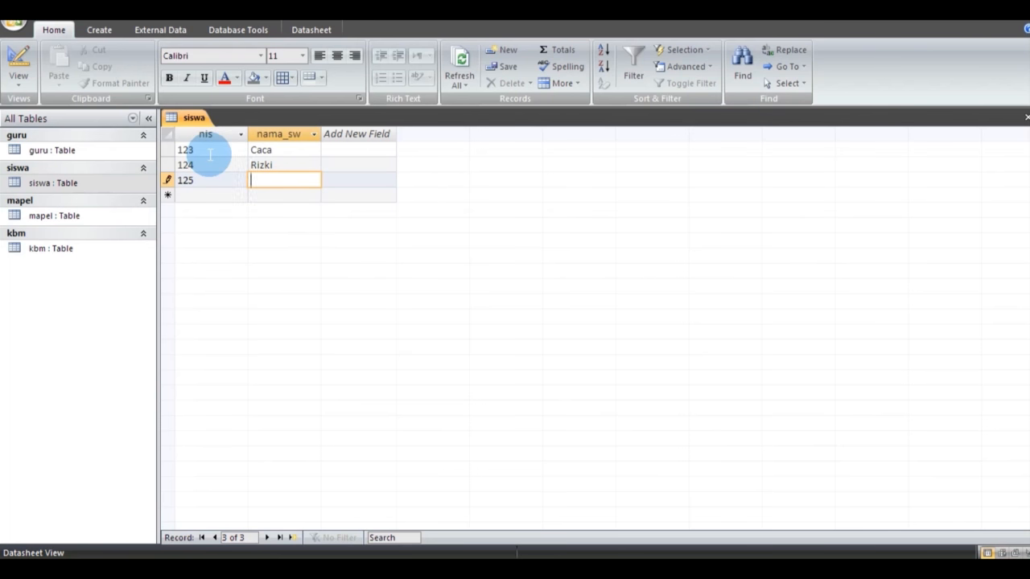
pyautogui.write('Paijo')
pyautogui.press('Return')
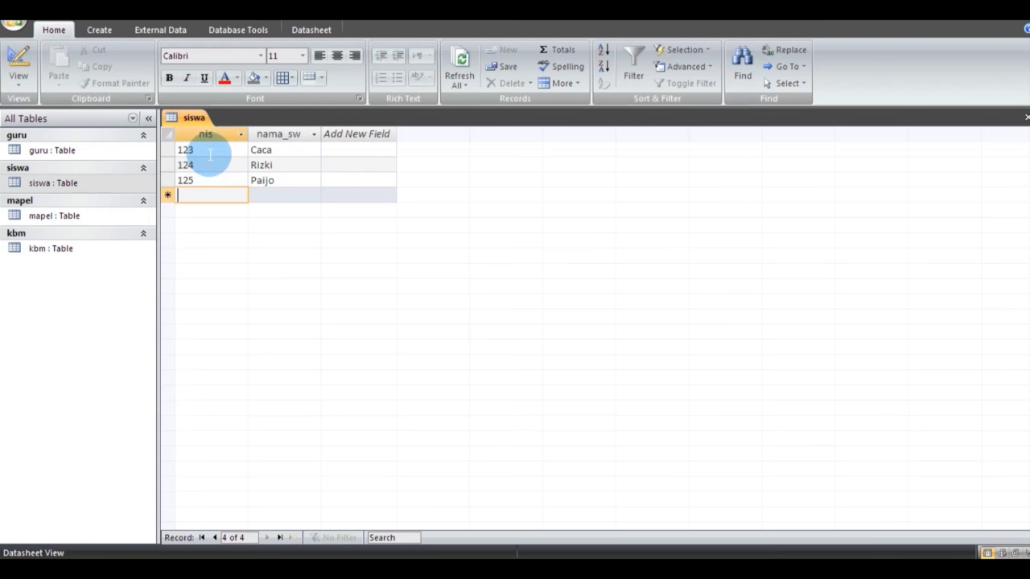
# Step: Add the fourth and fifth records to the siswa table with each student's nis and name
pyautogui.write('126')
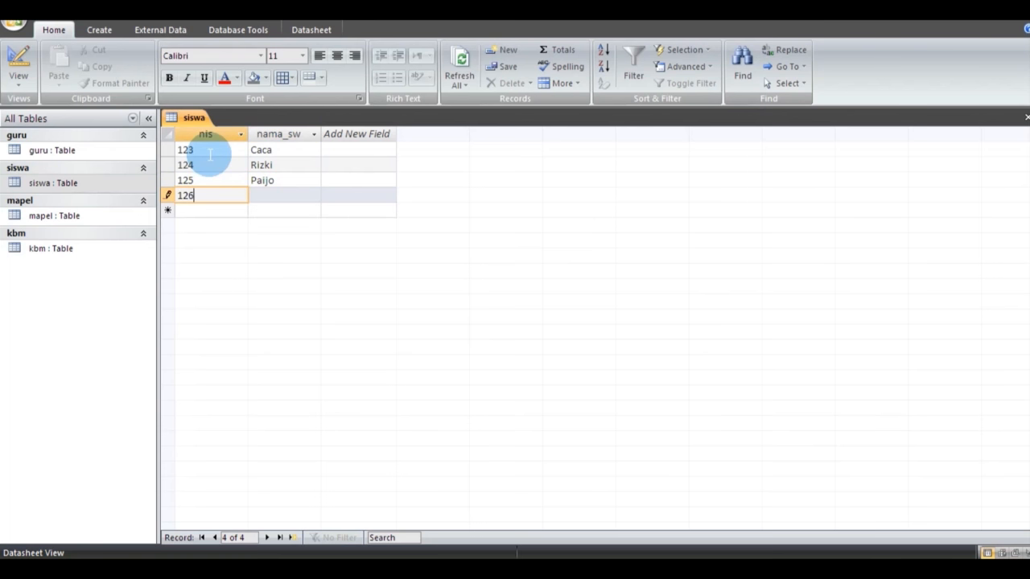
pyautogui.press('Return')
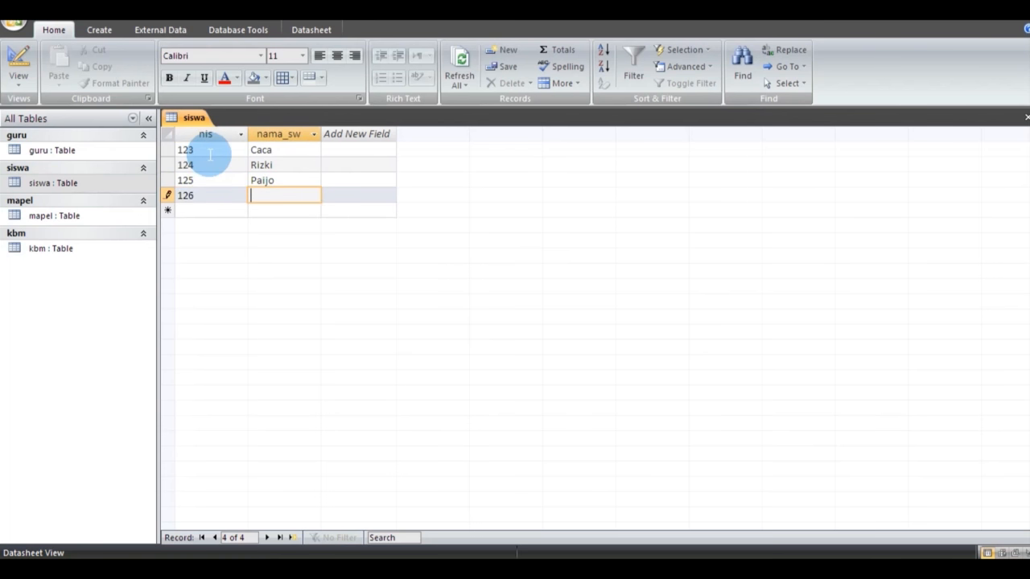
pyautogui.write('Kirana')
pyautogui.press('Return')
pyautogui.write('127')
pyautogui.press('Return')
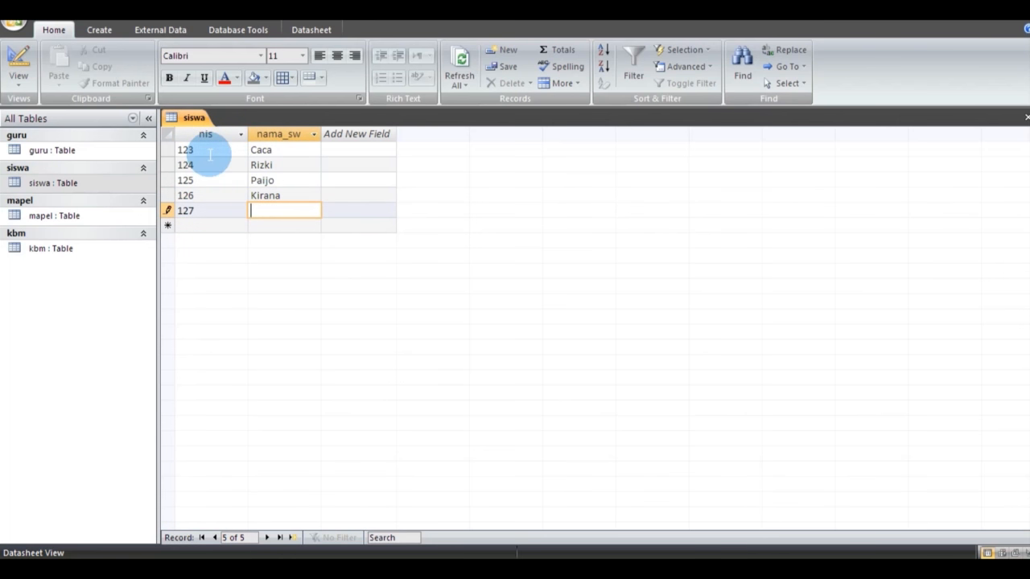
pyautogui.write('Rani')
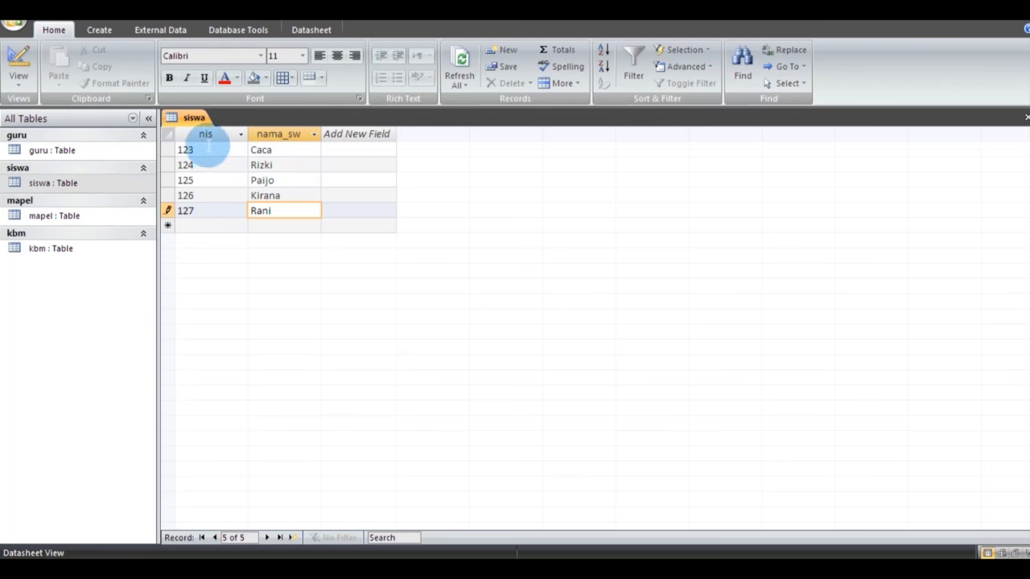
# Step: Save the siswa table and close it
pyautogui.rightClick(193, 120)
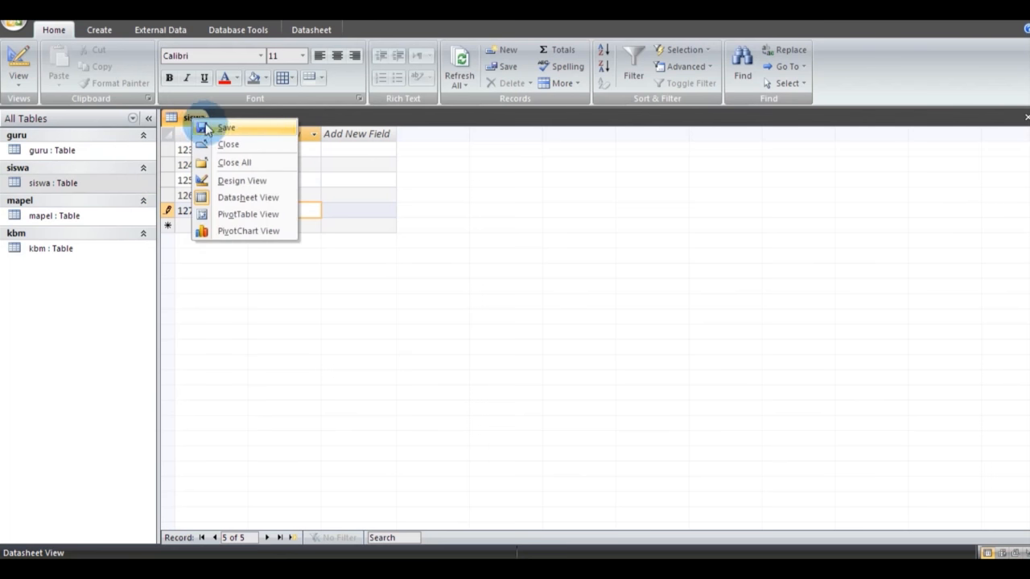
pyautogui.click(225, 129)
pyautogui.rightClick(194, 119)
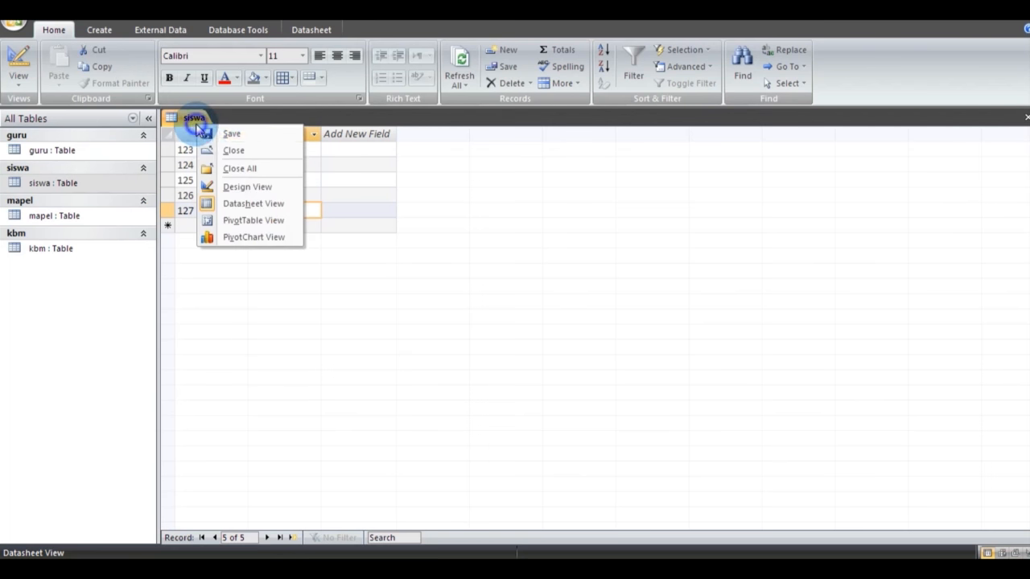
pyautogui.click(220, 149)
# Step: Open the guru table to review the teacher records and close it
pyautogui.click(57, 217)
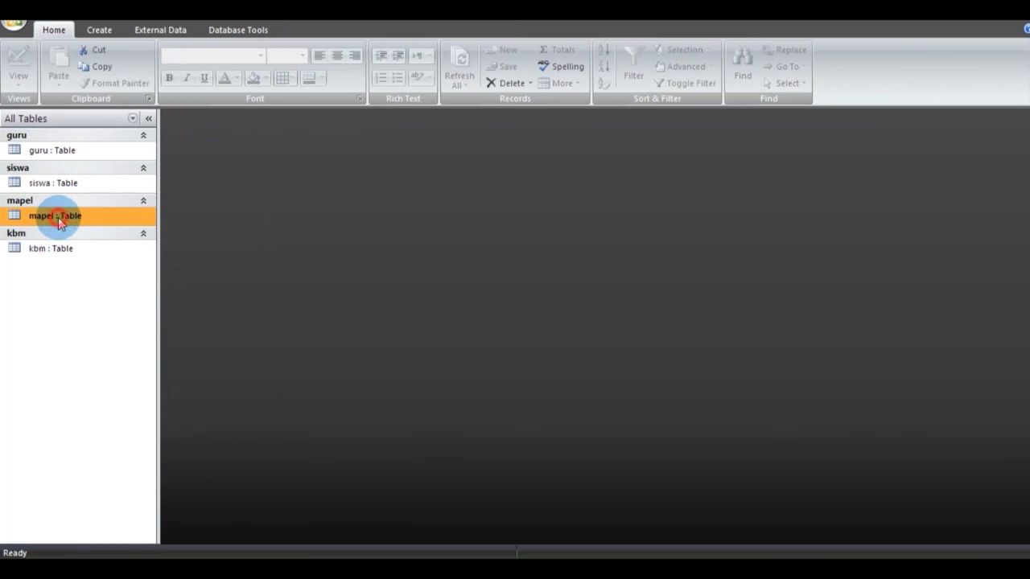
pyautogui.doubleClick(32, 152)
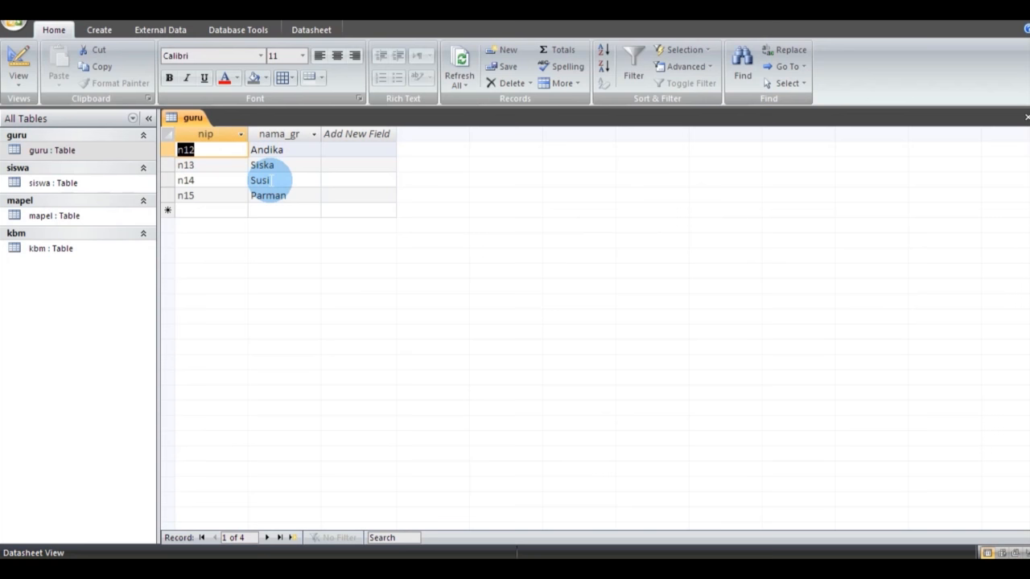
pyautogui.click(167, 121)
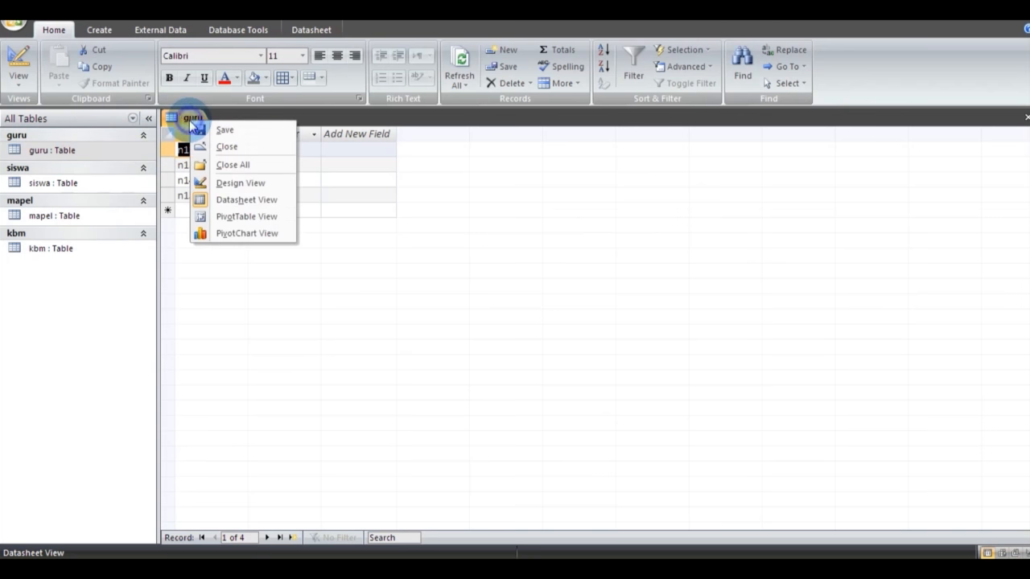
pyautogui.click(224, 147)
# Step: Open the mapel table and fill in the first record with kode mp1 and nama_mp Biologi
pyautogui.doubleClick(36, 218)
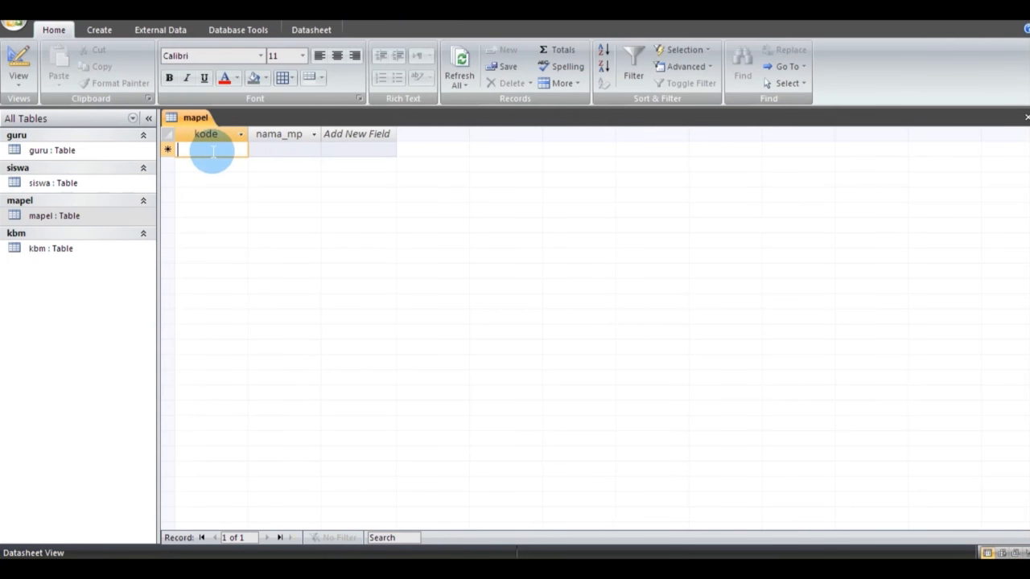
pyautogui.write('mp1')
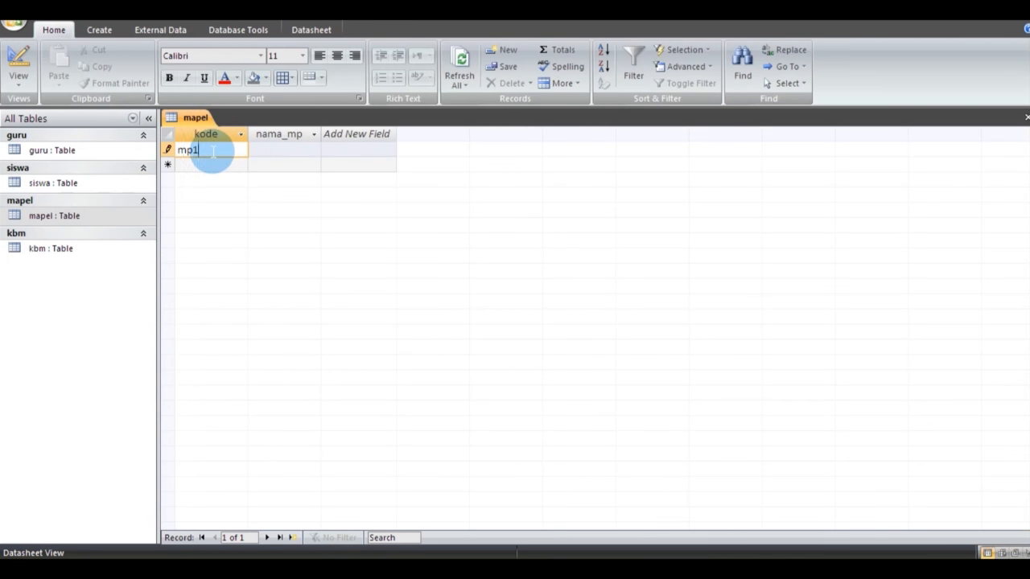
pyautogui.press('Tab')
pyautogui.write('B')
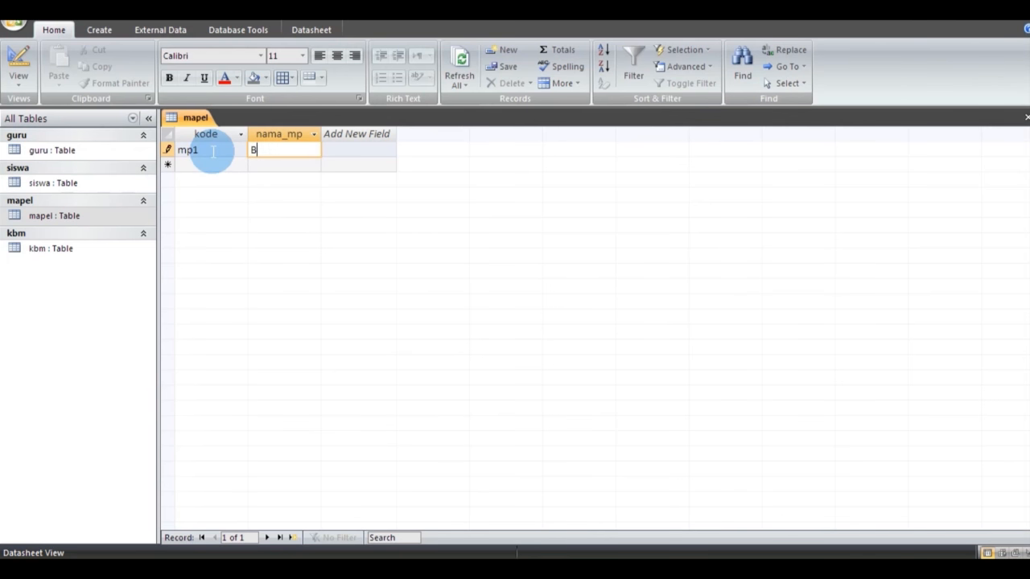
pyautogui.write('iogol')
pyautogui.press('BackSpace')
pyautogui.press('BackSpace')
pyautogui.write('logi')
pyautogui.press('Return')
# Step: Add the mapel records mp2 for Kimia and mp3 for Matematika
pyautogui.write('mp2')
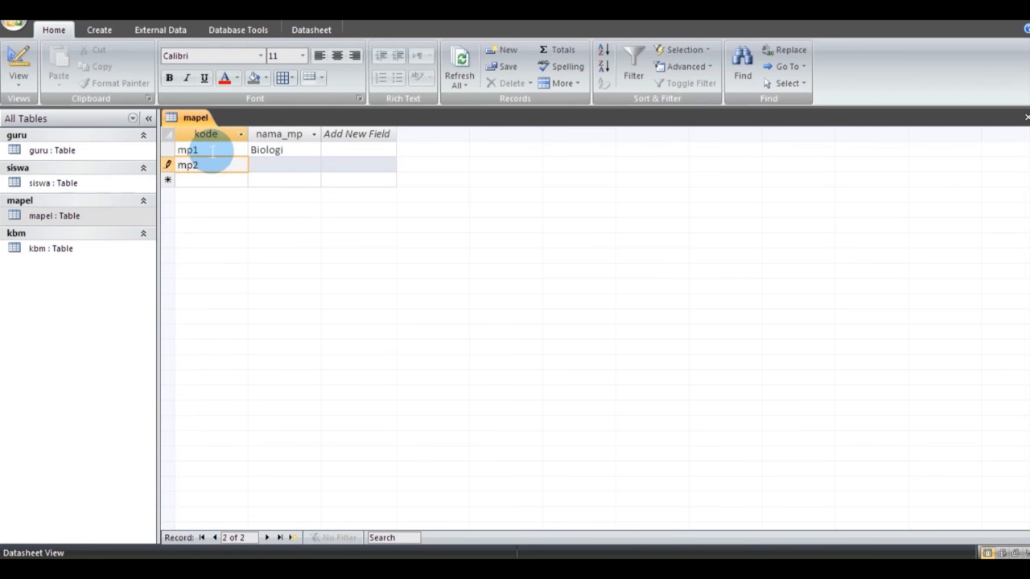
pyautogui.press('Return')
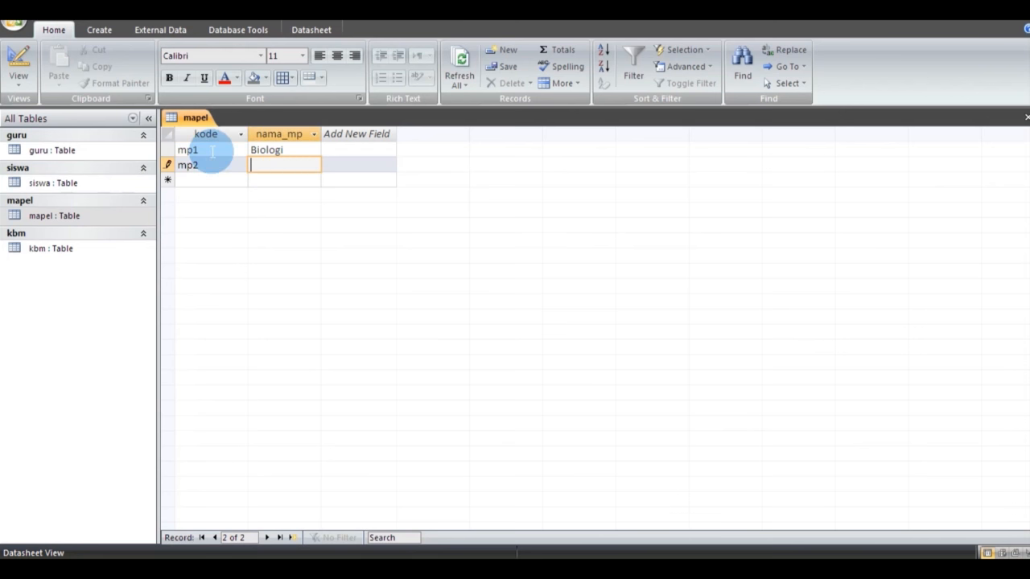
pyautogui.write('Kimia')
pyautogui.press('Return')
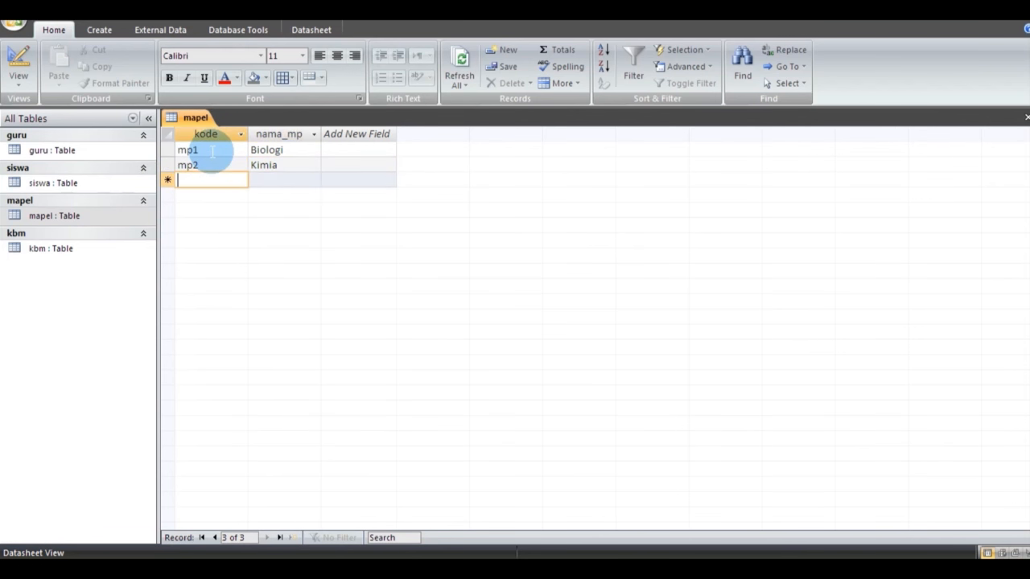
pyautogui.write('mp3')
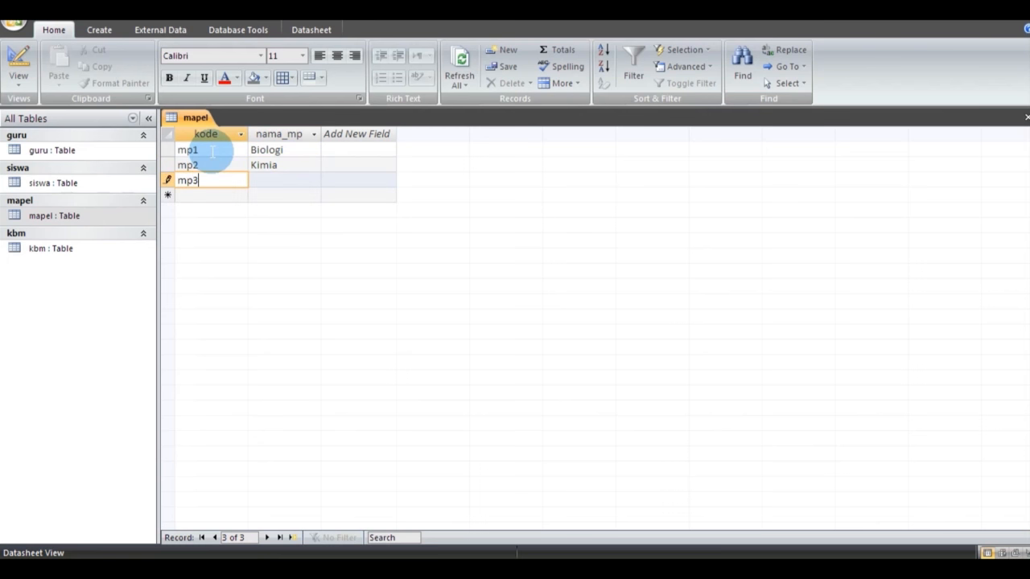
pyautogui.press('Return')
pyautogui.write('M')
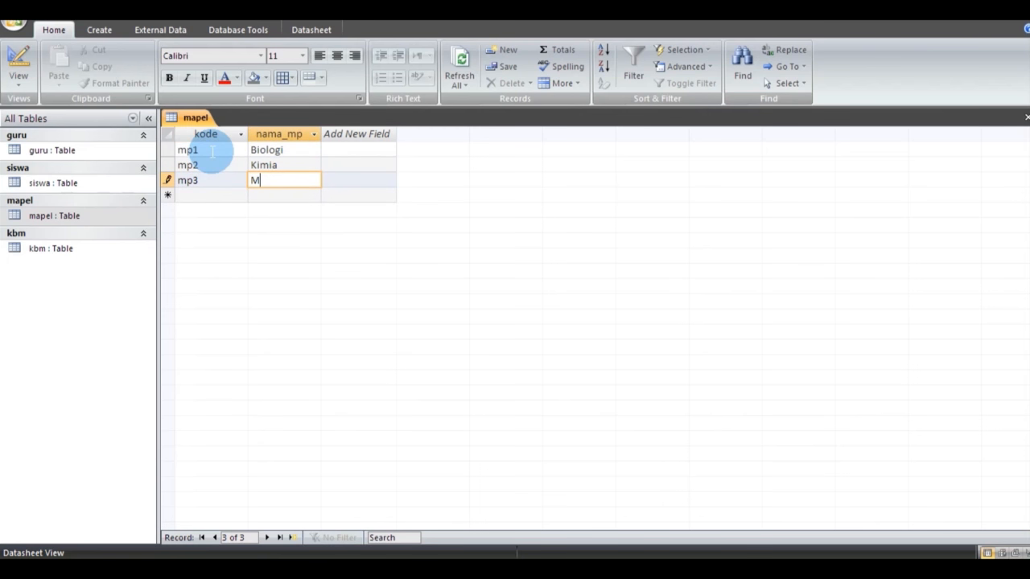
pyautogui.write('atematika')
pyautogui.press('Return')
# Step: Add a fourth mapel record with kode mp4 and nama_mp Sejarah
pyautogui.write('mp4')
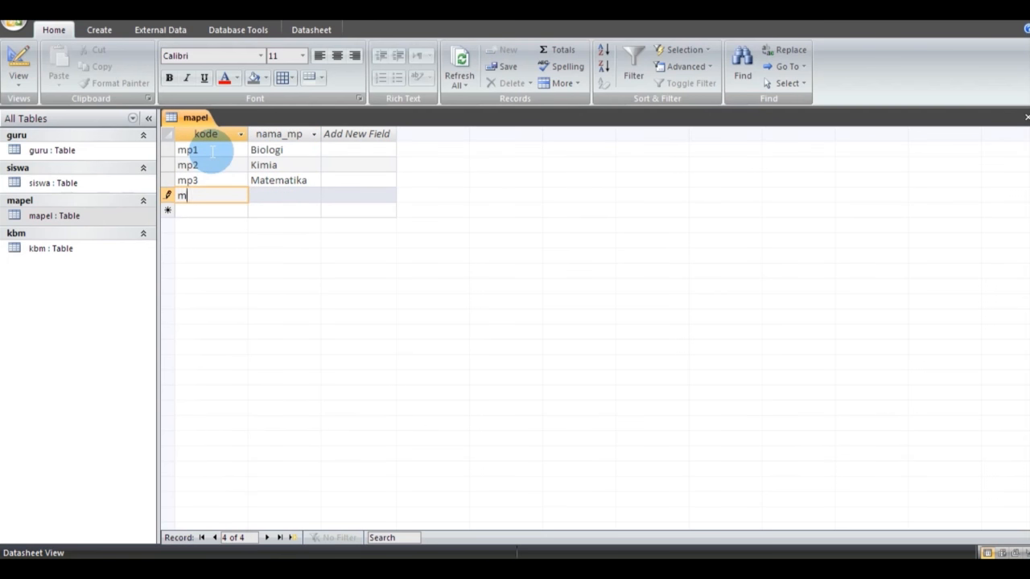
pyautogui.press('Return')
pyautogui.write('Sejarah')
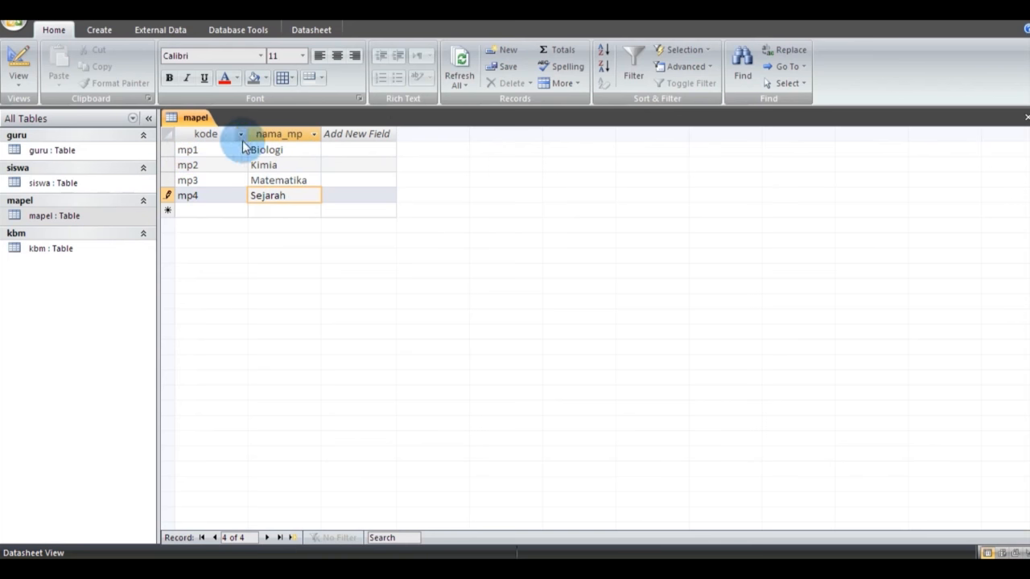
# Step: Save the mapel table and close it
pyautogui.rightClick(192, 118)
pyautogui.click(201, 127)
pyautogui.rightClick(199, 121)
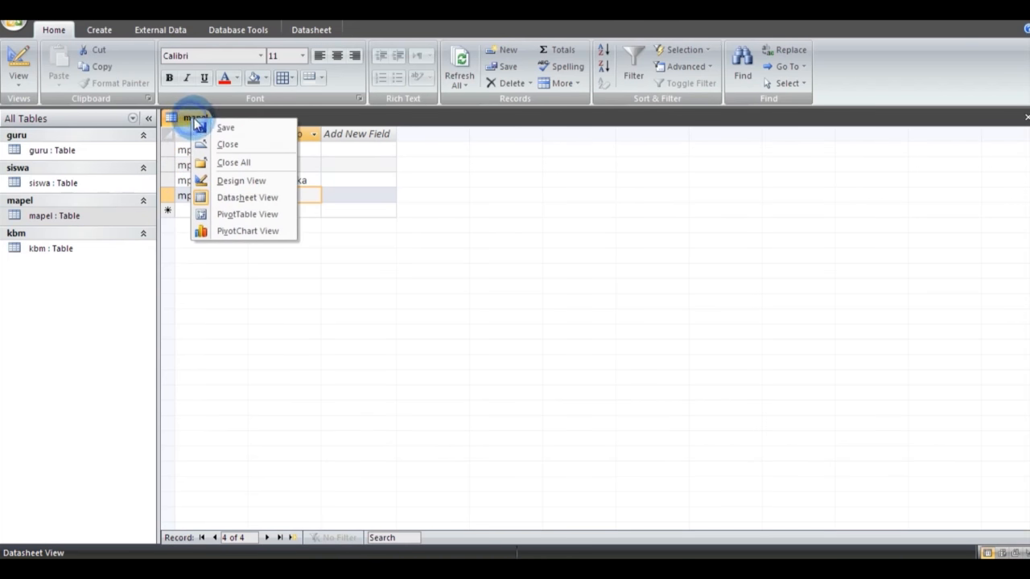
pyautogui.click(226, 144)
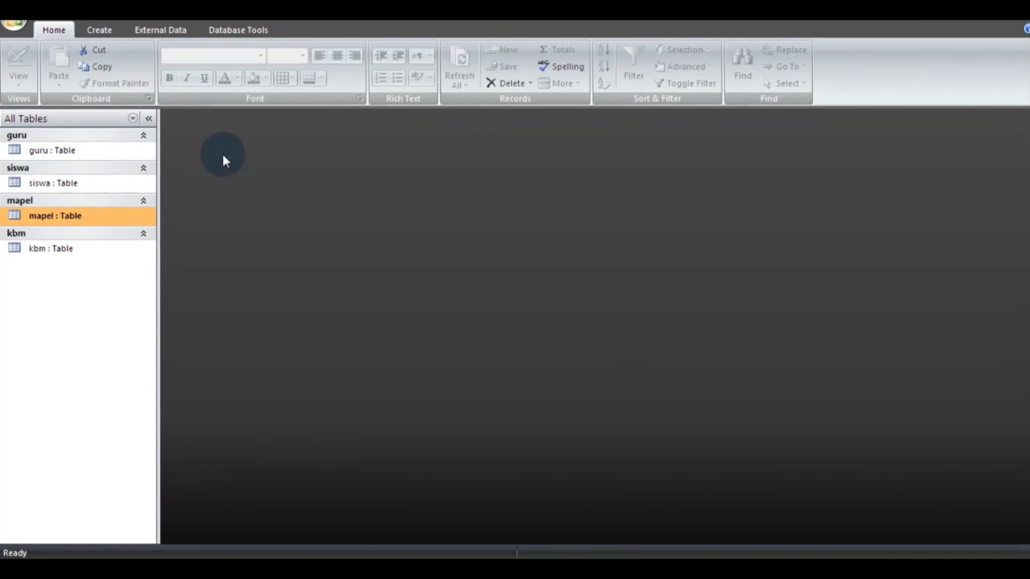
# Step: Open the kbm table and enter the first teacher's nip, looked up in the guru table, in the first record
pyautogui.doubleClick(54, 252)
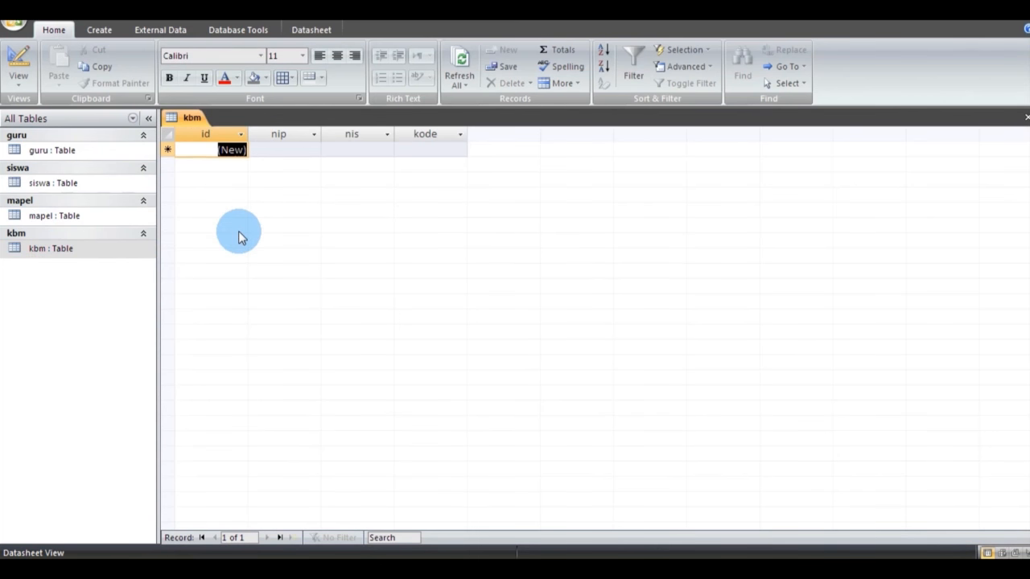
pyautogui.click(264, 149)
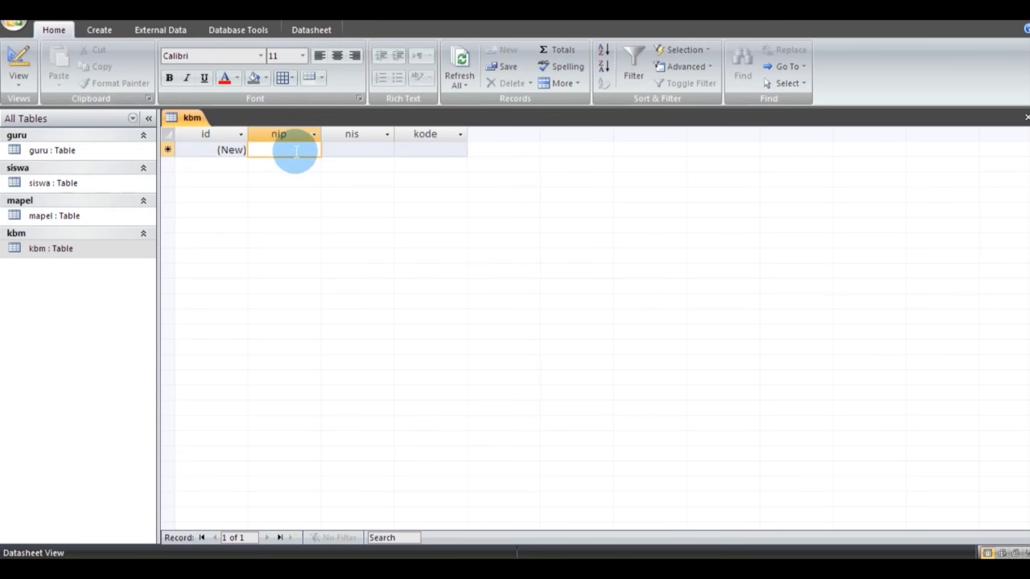
pyautogui.doubleClick(45, 151)
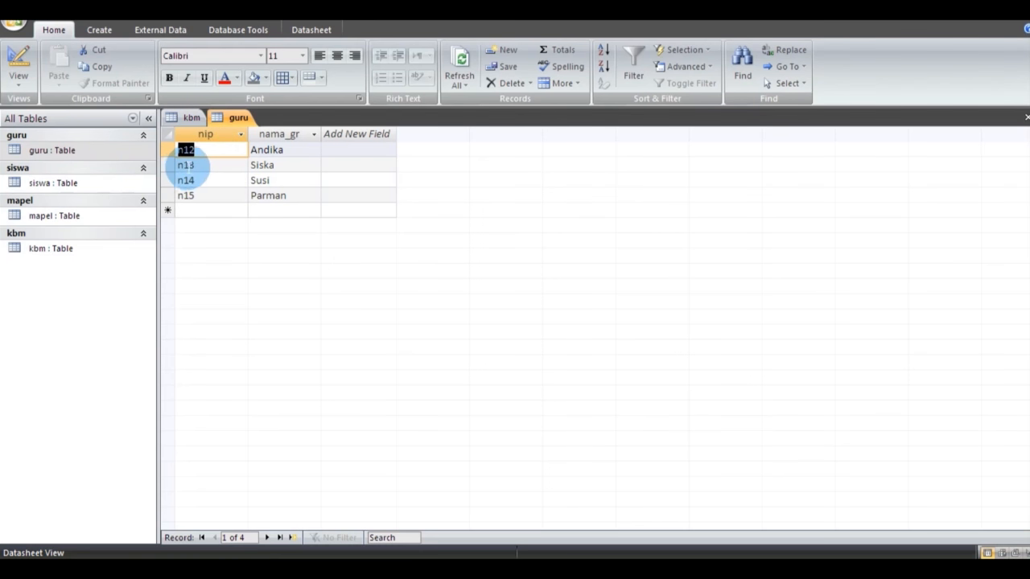
pyautogui.click(188, 118)
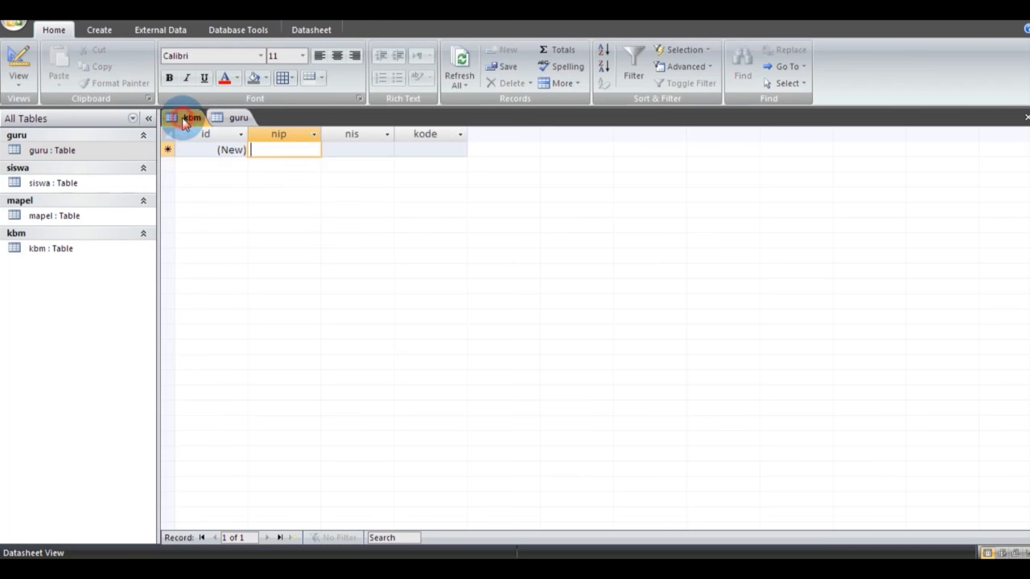
pyautogui.click(307, 152)
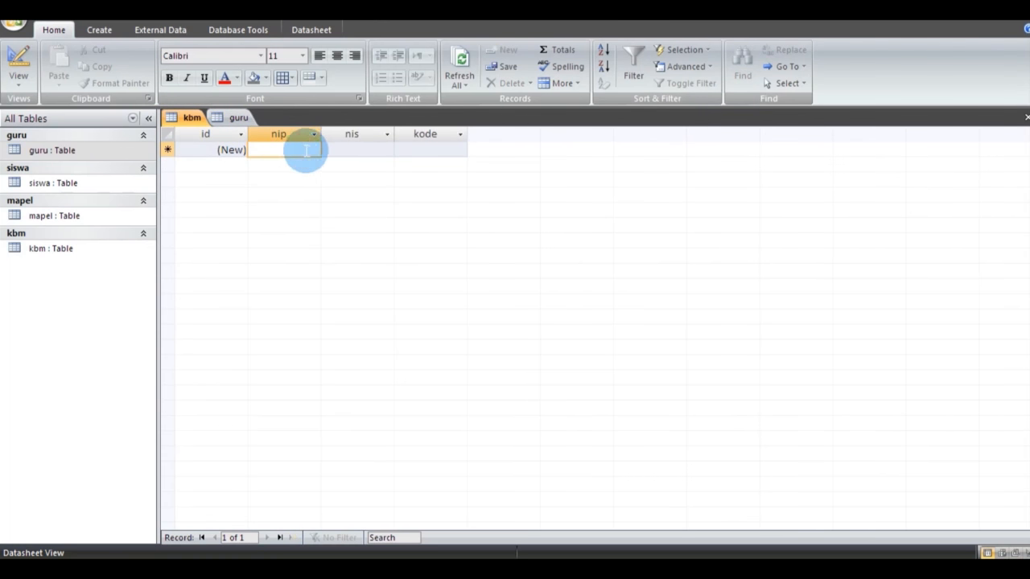
pyautogui.write('n12')
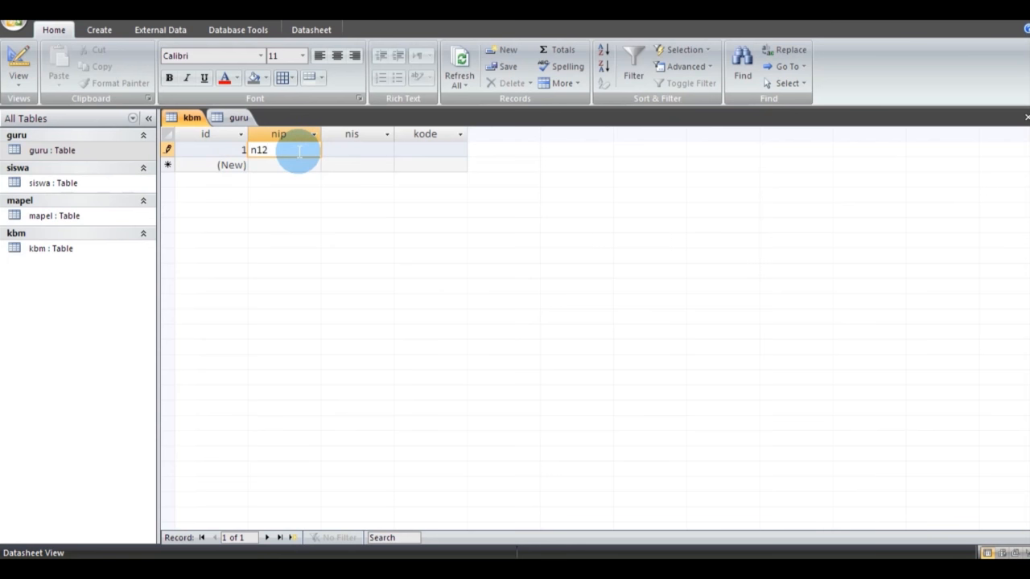
# Step: Enter the first student's nis, looked up in the siswa table, in the first kbm record
pyautogui.click(373, 150)
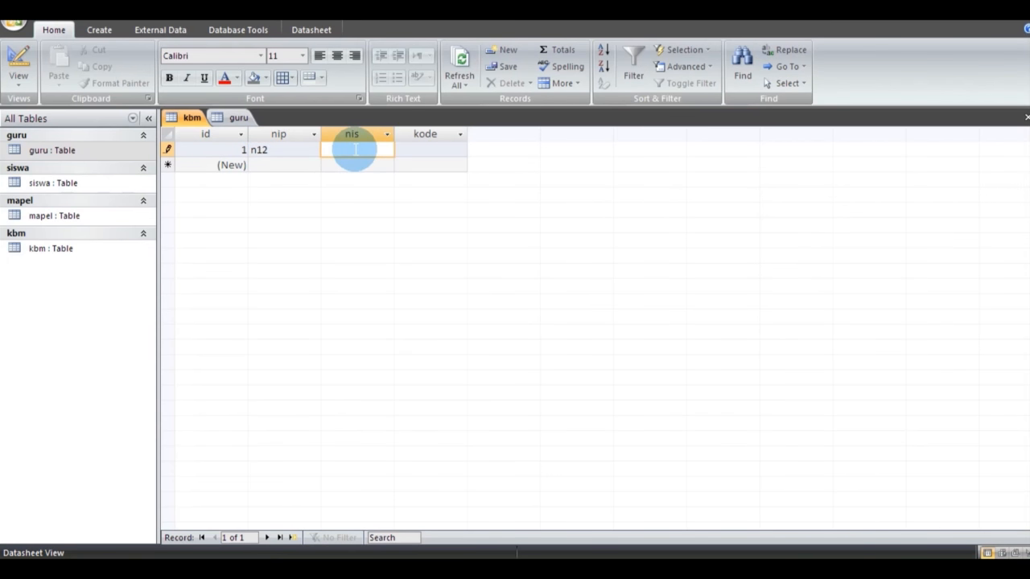
pyautogui.doubleClick(46, 183)
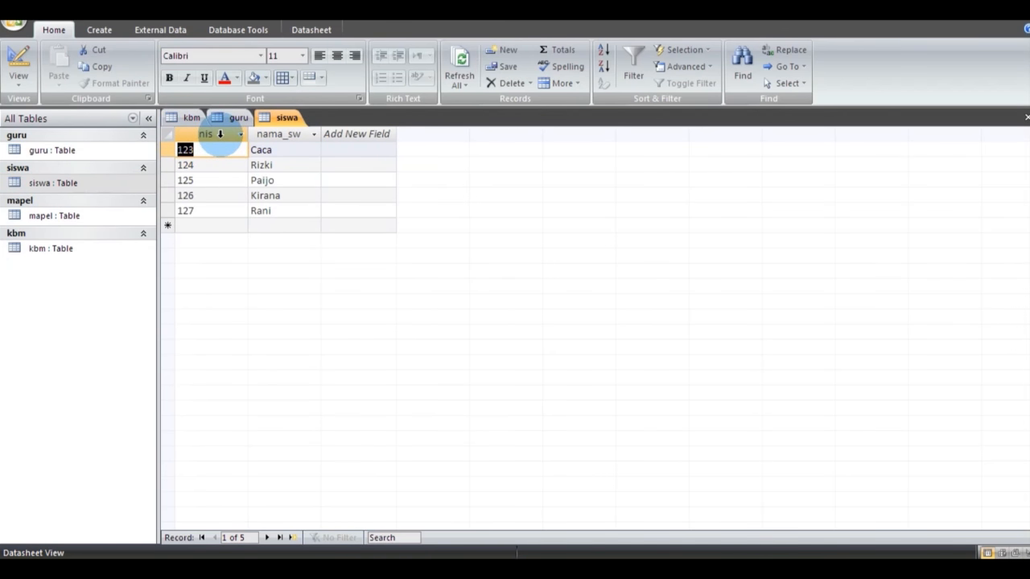
pyautogui.click(169, 117)
pyautogui.write('123')
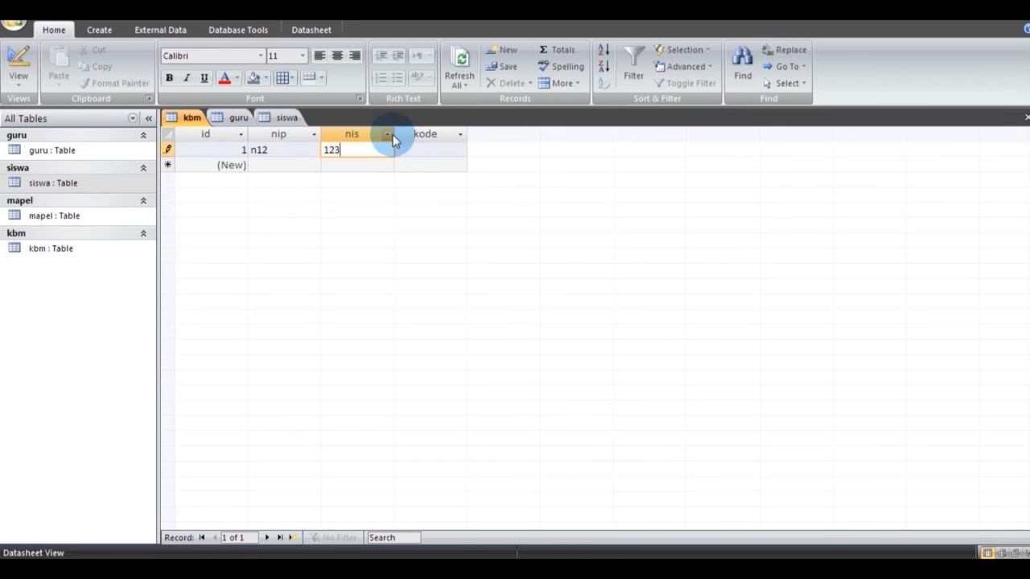
# Step: Add the second and third kbm records with the next two students' nis and the same teacher's nip
pyautogui.click(357, 165)
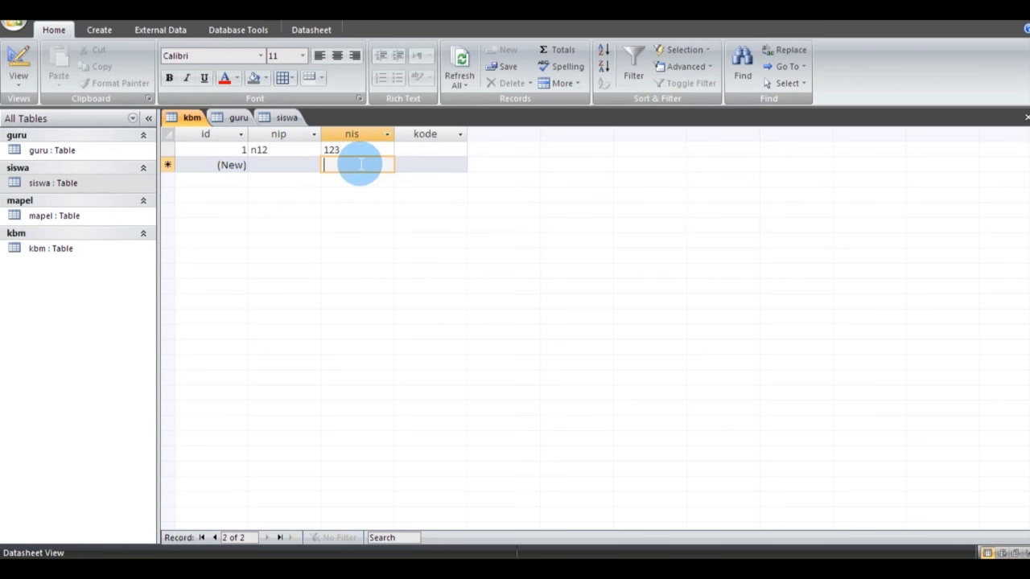
pyautogui.write('124')
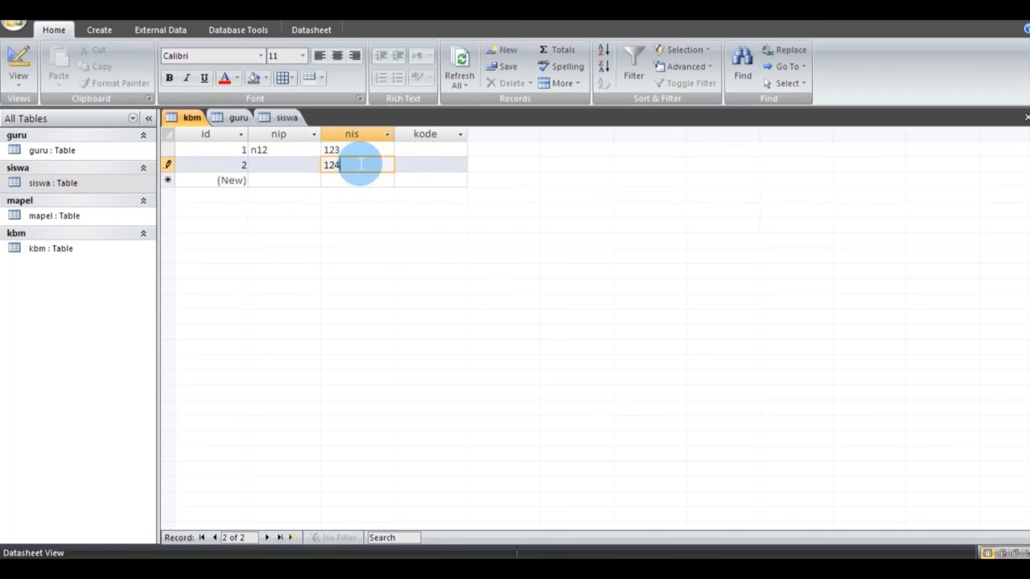
pyautogui.click(278, 165)
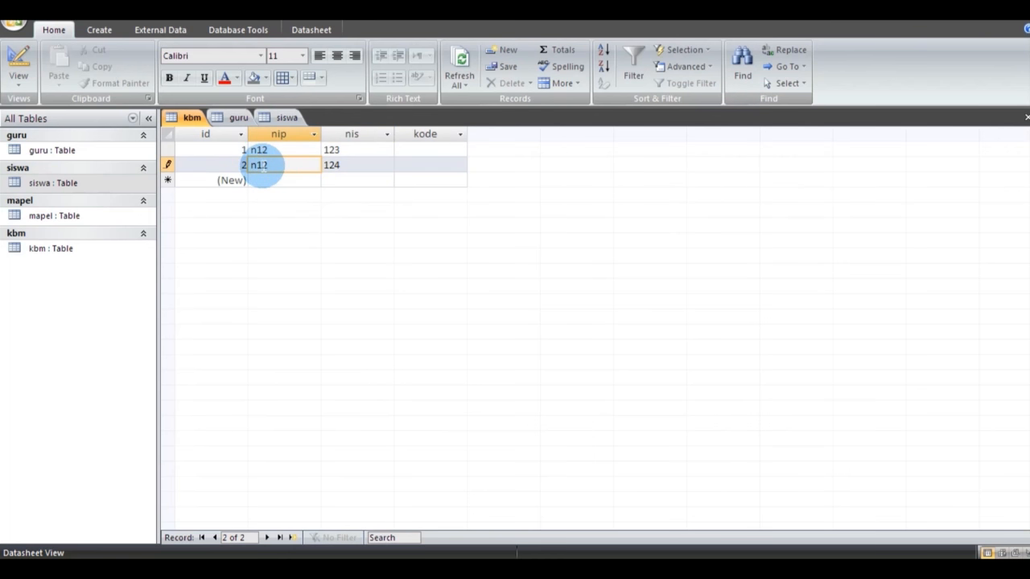
pyautogui.click(354, 180)
pyautogui.write('125')
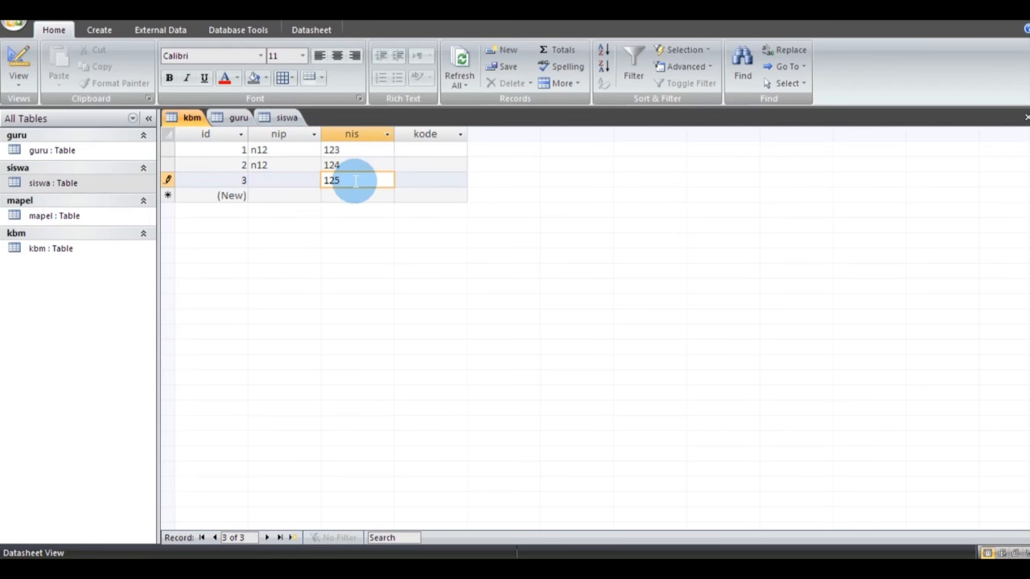
pyautogui.click(310, 180)
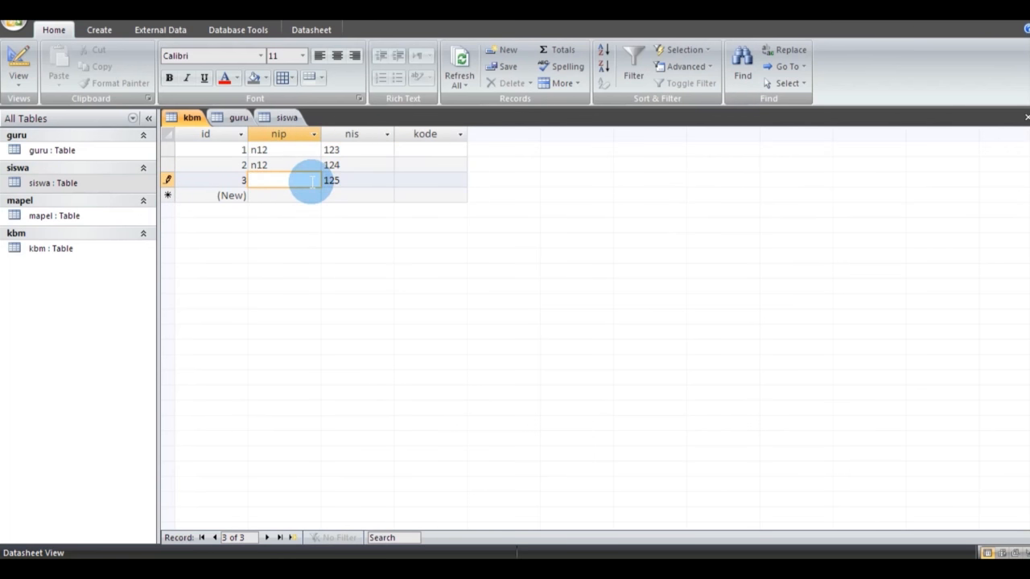
pyautogui.write('n12')
# Step: Look up the Biologi code in the mapel table and set kode to mp1 for all three kbm records
pyautogui.click(416, 149)
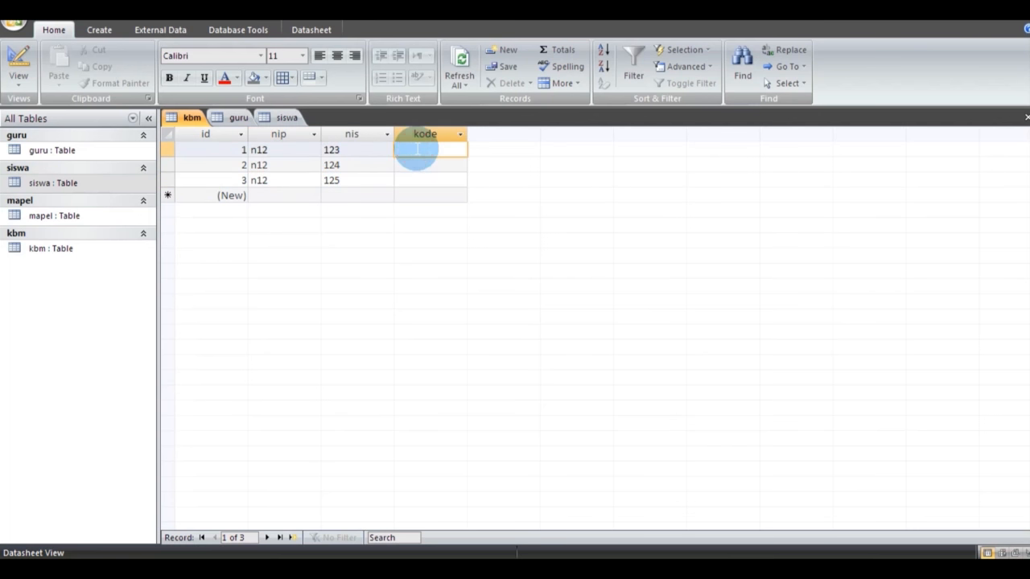
pyautogui.doubleClick(44, 217)
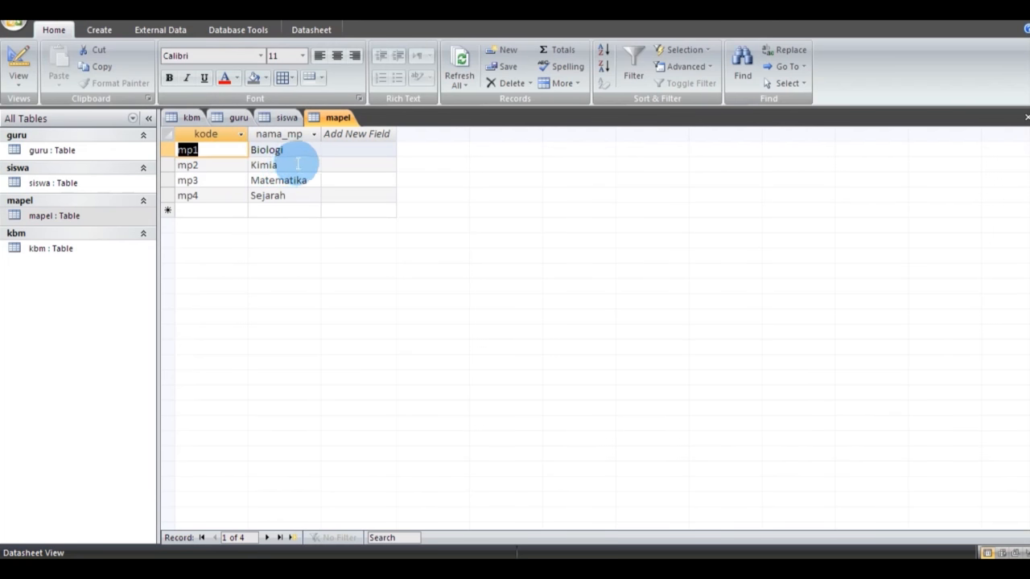
pyautogui.click(190, 119)
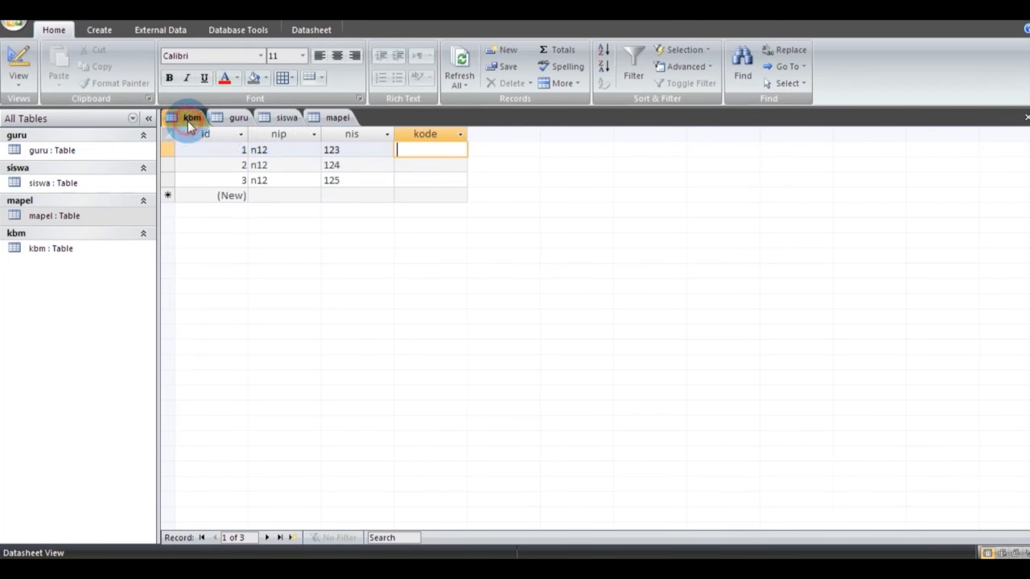
pyautogui.write('mp1')
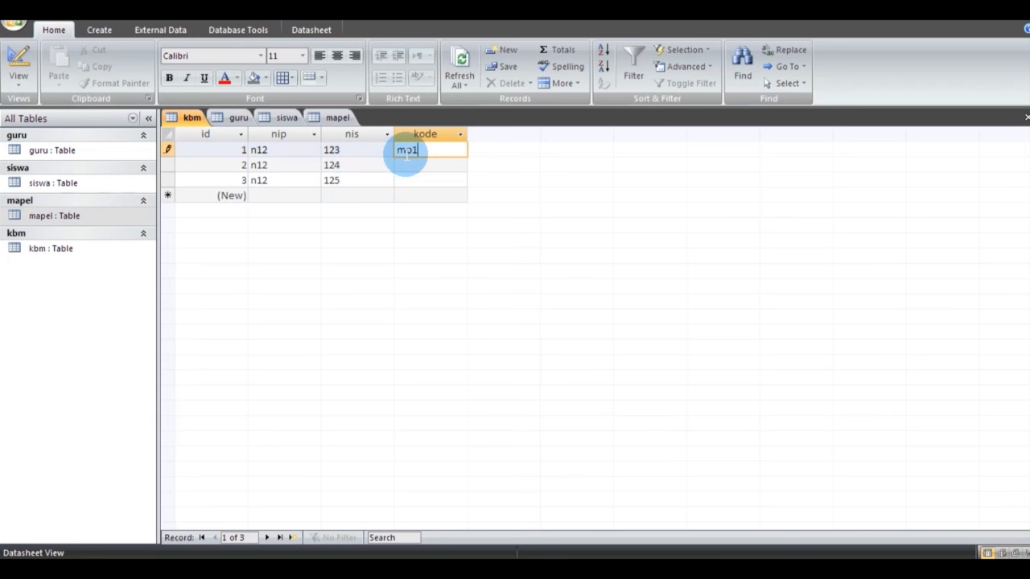
pyautogui.click(407, 160)
pyautogui.write('mp1')
pyautogui.press('Down')
pyautogui.write('m')
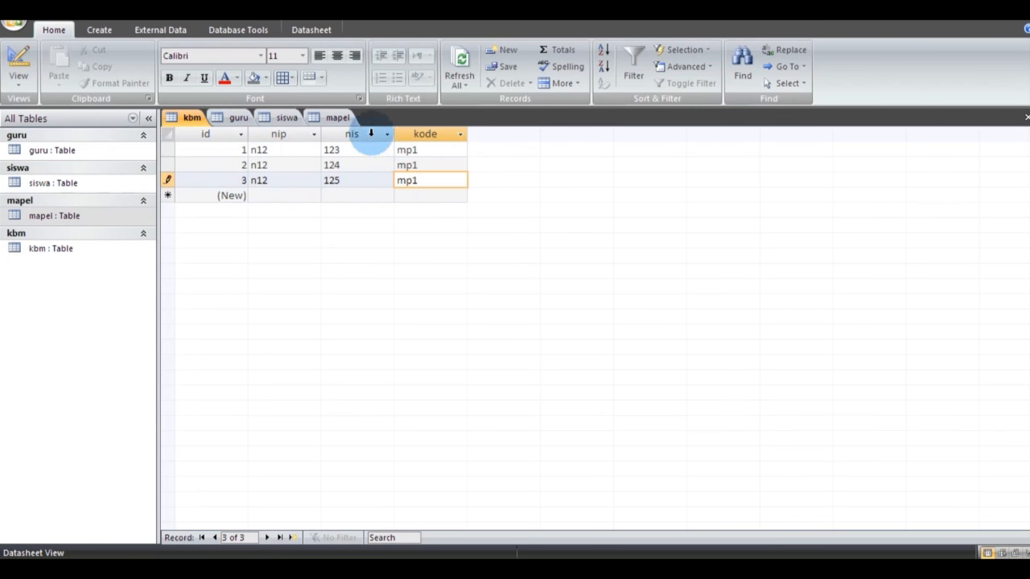
pyautogui.click(282, 153)
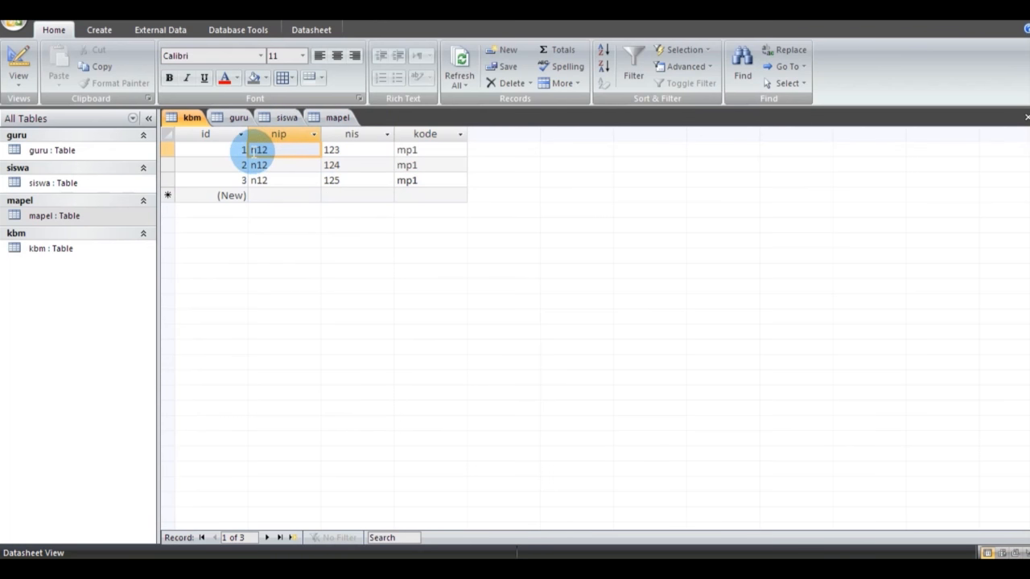
# Step: Compare the kbm records with the guru, mapel and siswa tables to see which teacher, subject and students each code refers to
pyautogui.click(238, 120)
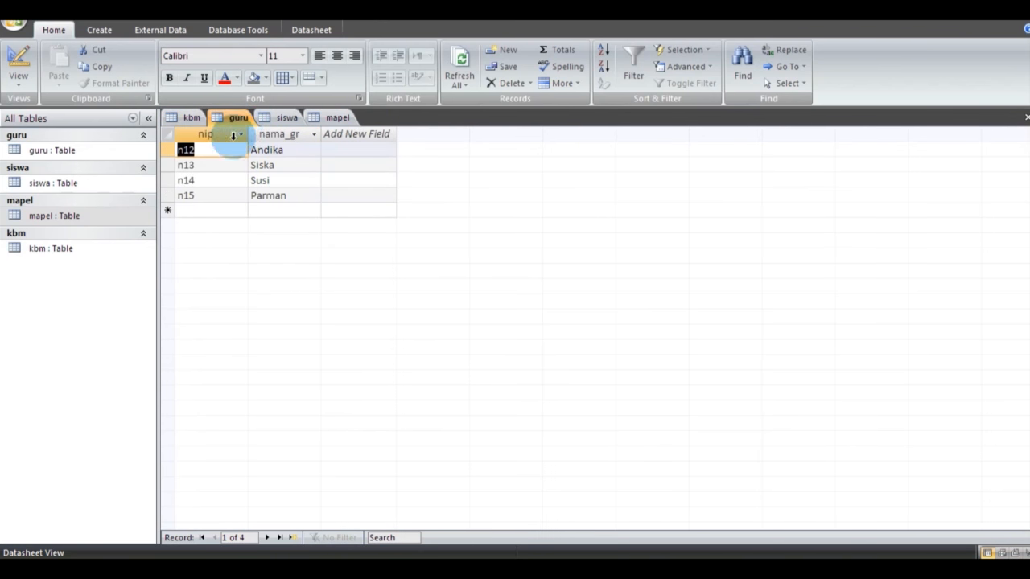
pyautogui.click(189, 121)
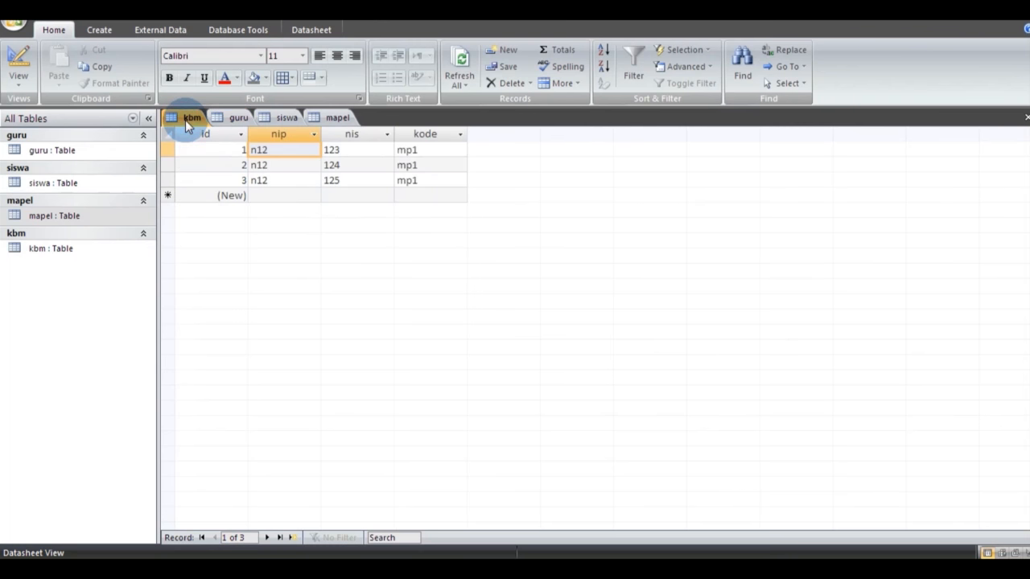
pyautogui.click(345, 151)
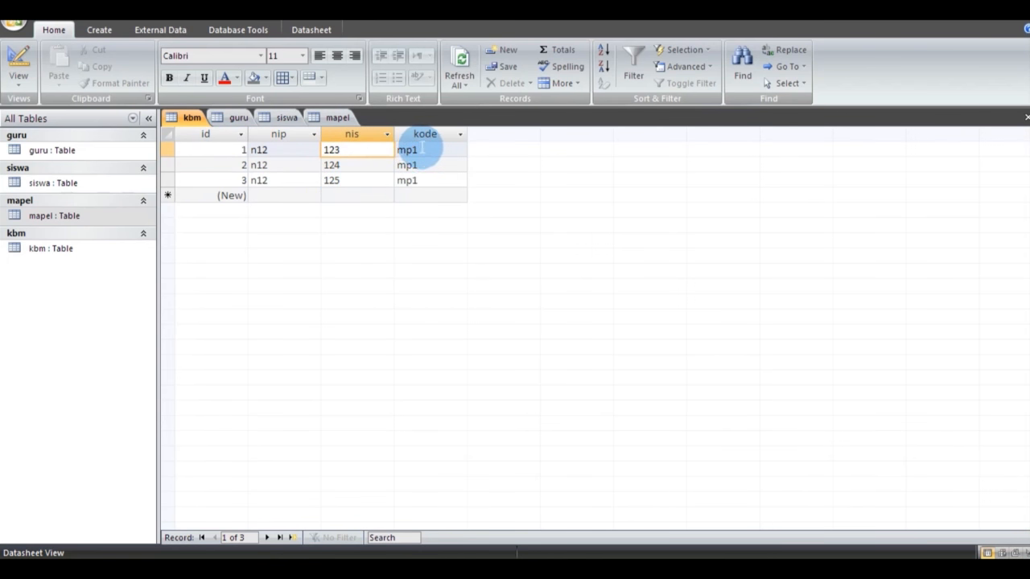
pyautogui.click(334, 118)
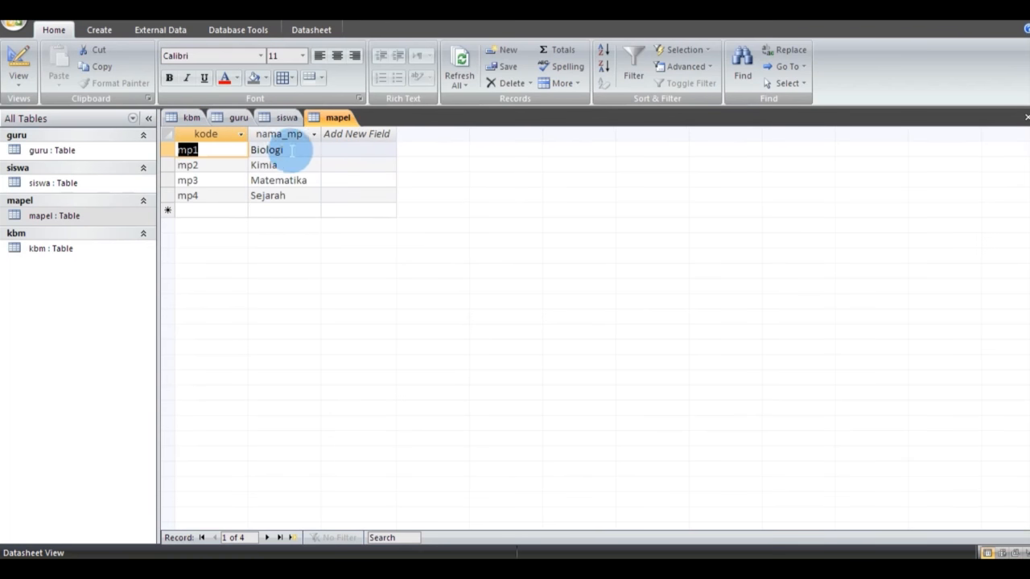
pyautogui.click(191, 117)
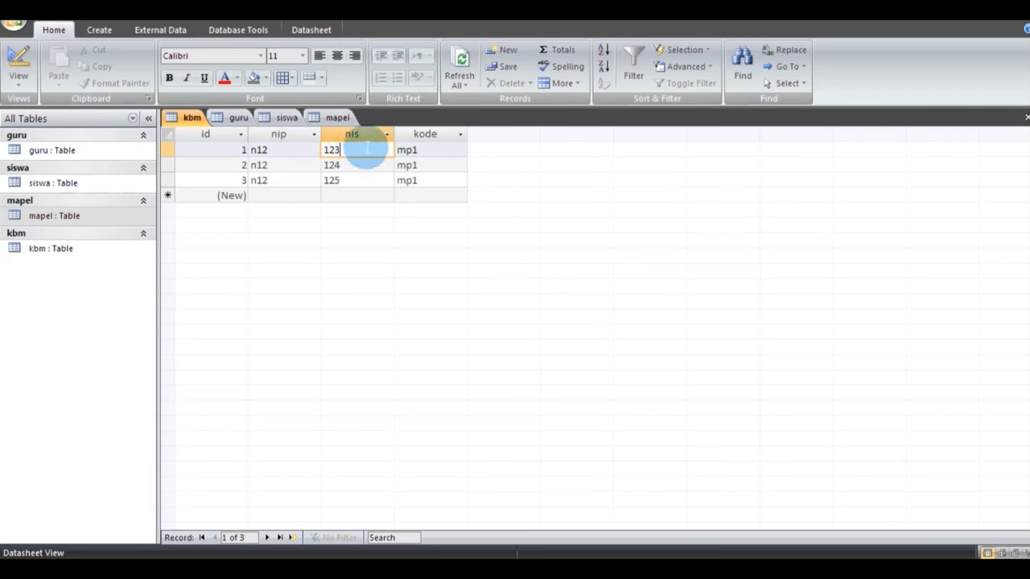
pyautogui.click(279, 117)
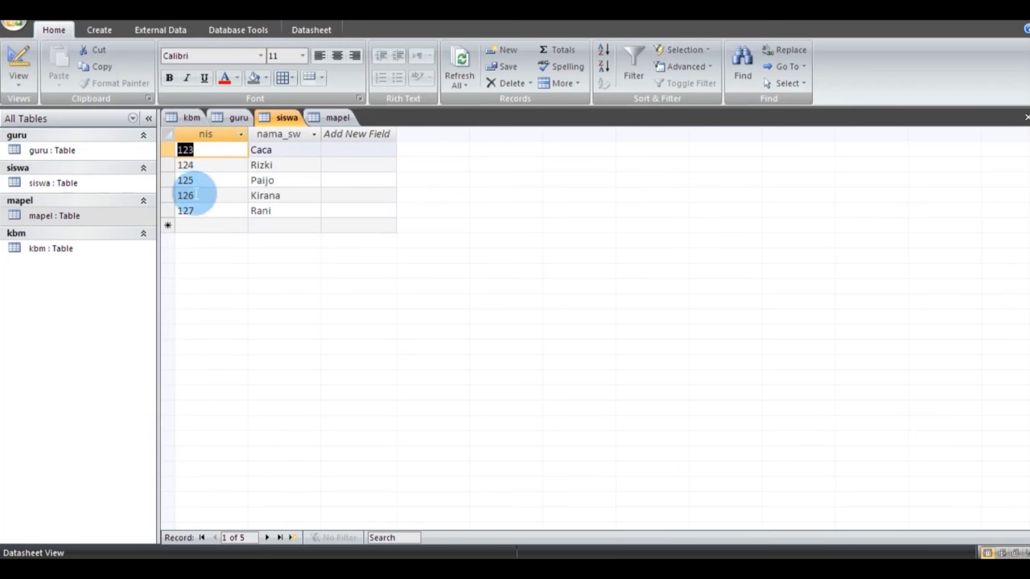
pyautogui.click(192, 118)
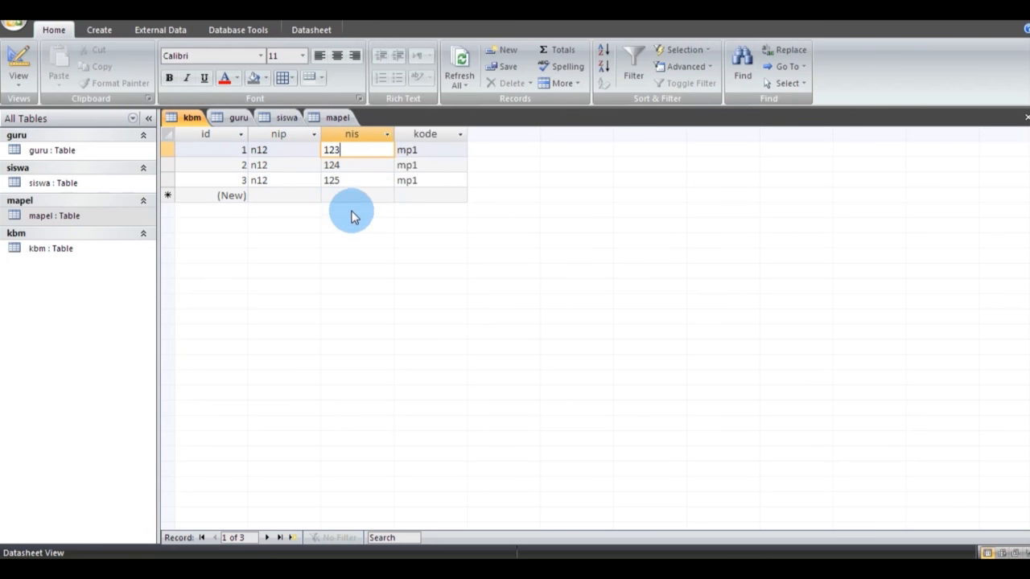
pyautogui.click(286, 118)
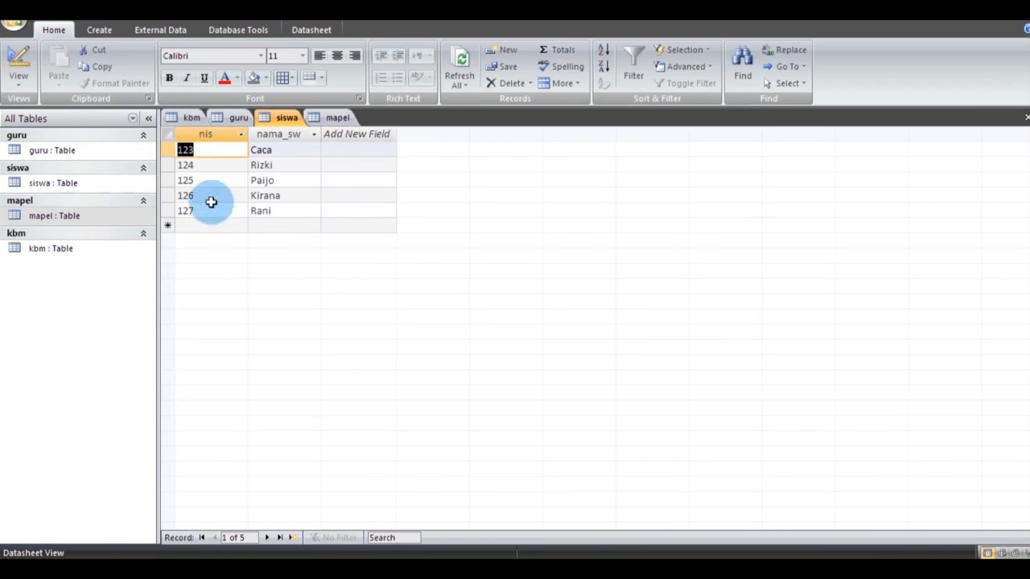
pyautogui.click(190, 117)
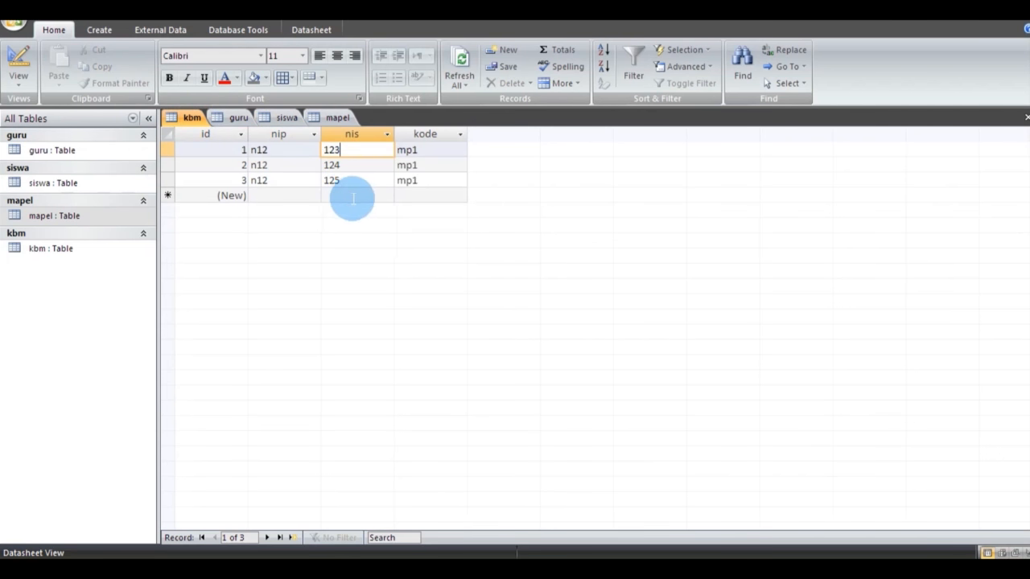
# Step: Add the fourth kbm record with the second teacher's nip, the fourth student's nis and kode mp2
pyautogui.click(275, 197)
pyautogui.write('n')
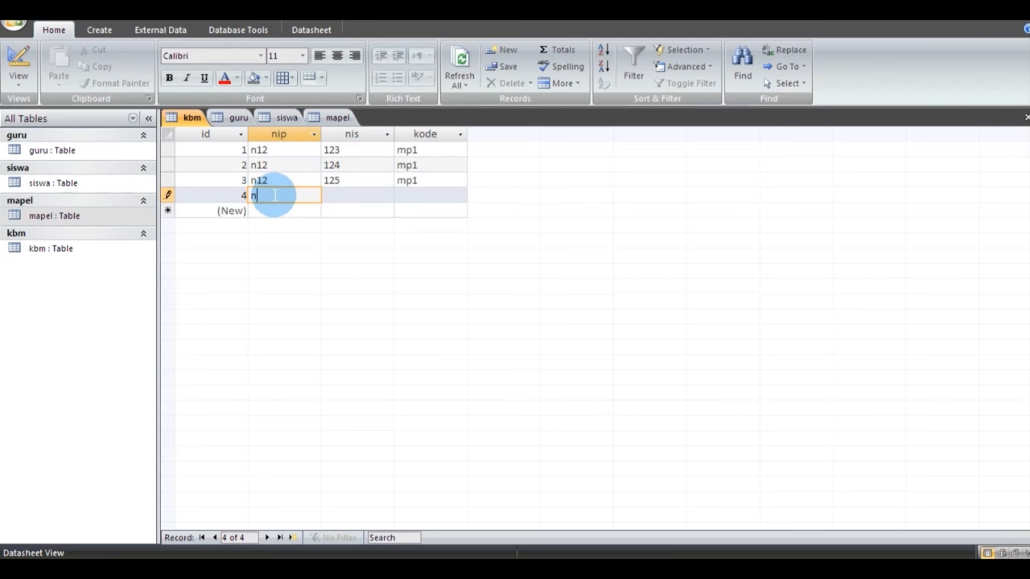
pyautogui.write('13')
pyautogui.click(327, 198)
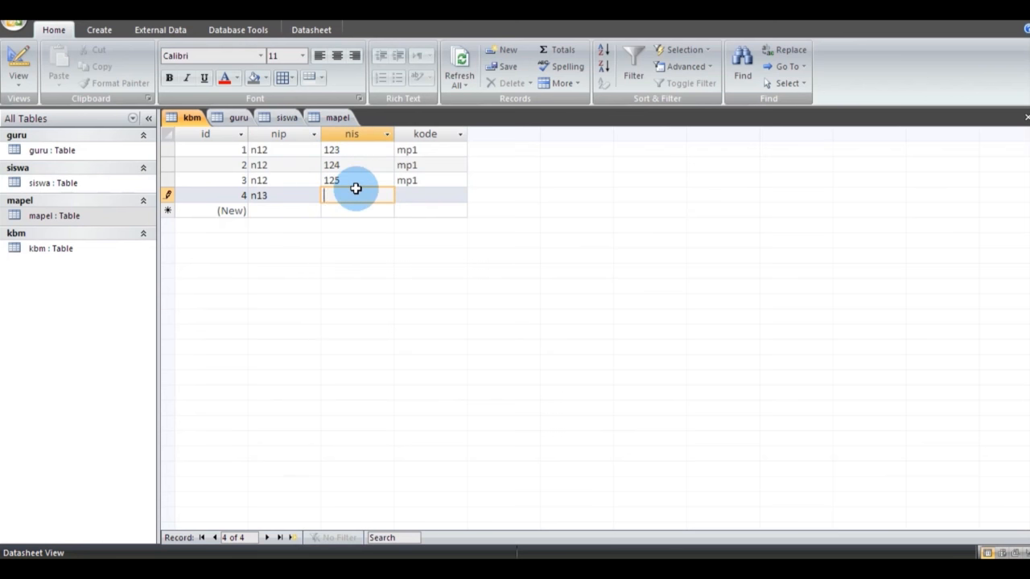
pyautogui.write('12')
pyautogui.click(409, 181)
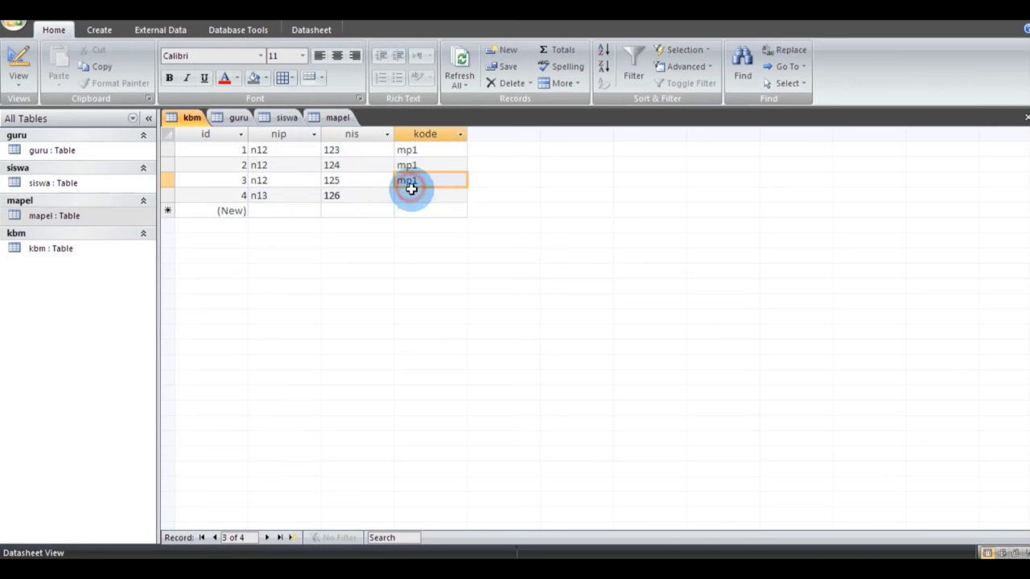
pyautogui.click(417, 197)
pyautogui.write('mp2')
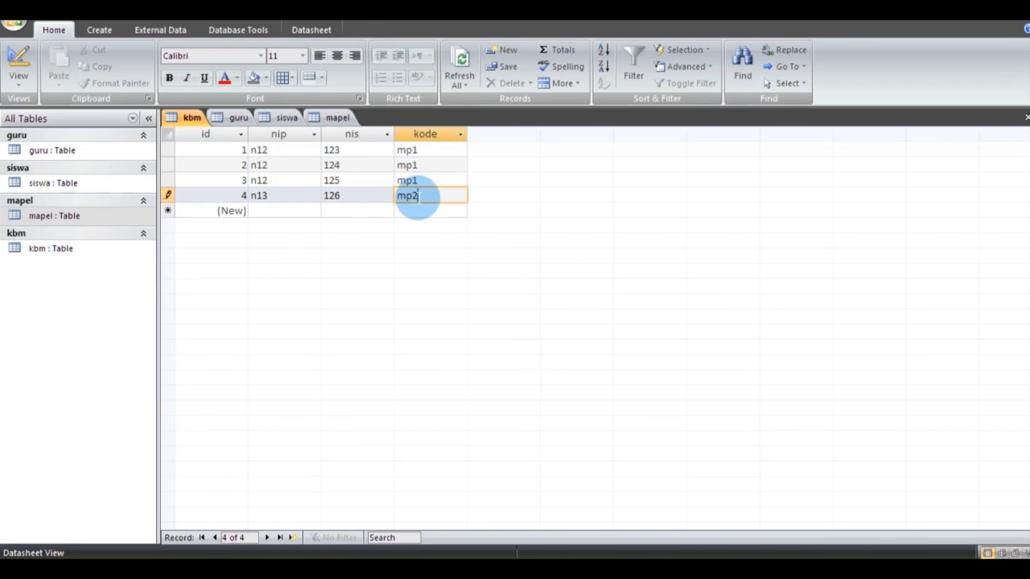
# Step: Add the fifth kbm record with the second teacher's nip, the fifth student's nis and kode mp2
pyautogui.click(287, 210)
pyautogui.write('n13')
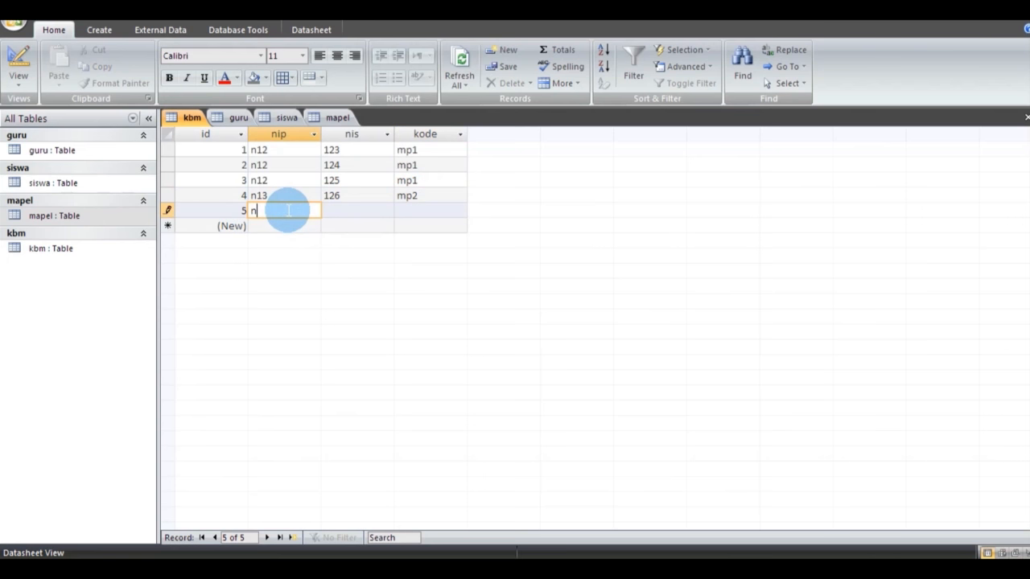
pyautogui.click(346, 211)
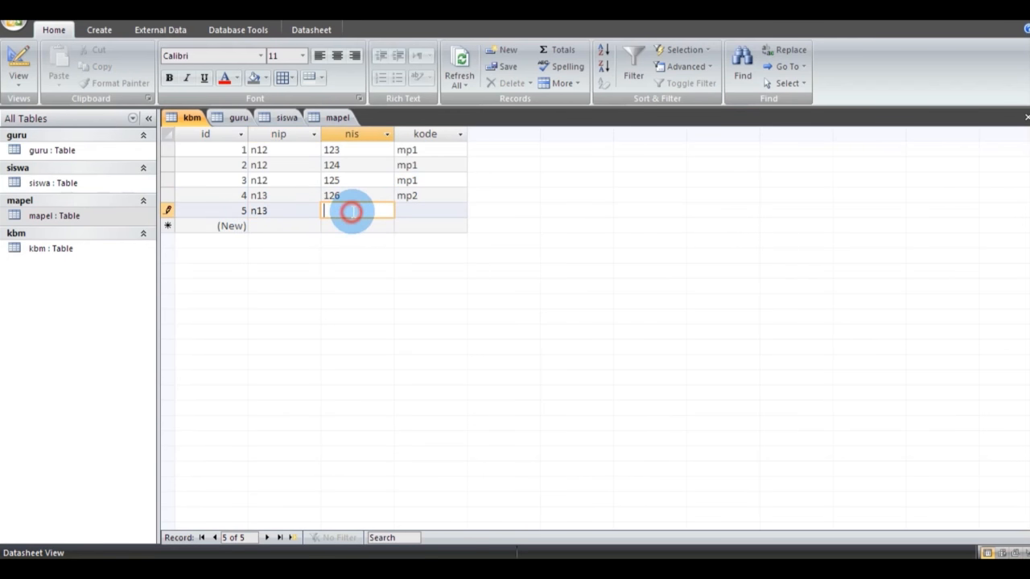
pyautogui.write('12')
pyautogui.click(417, 210)
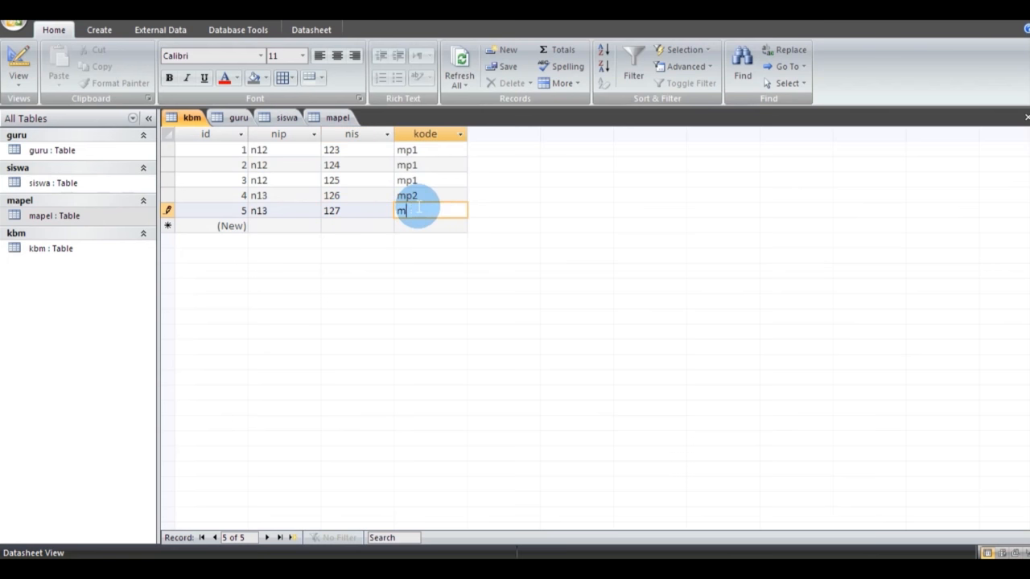
# Step: Add the sixth kbm record with the second teacher's nip, the first student's nis and kode mp2
pyautogui.click(285, 225)
pyautogui.write('n13')
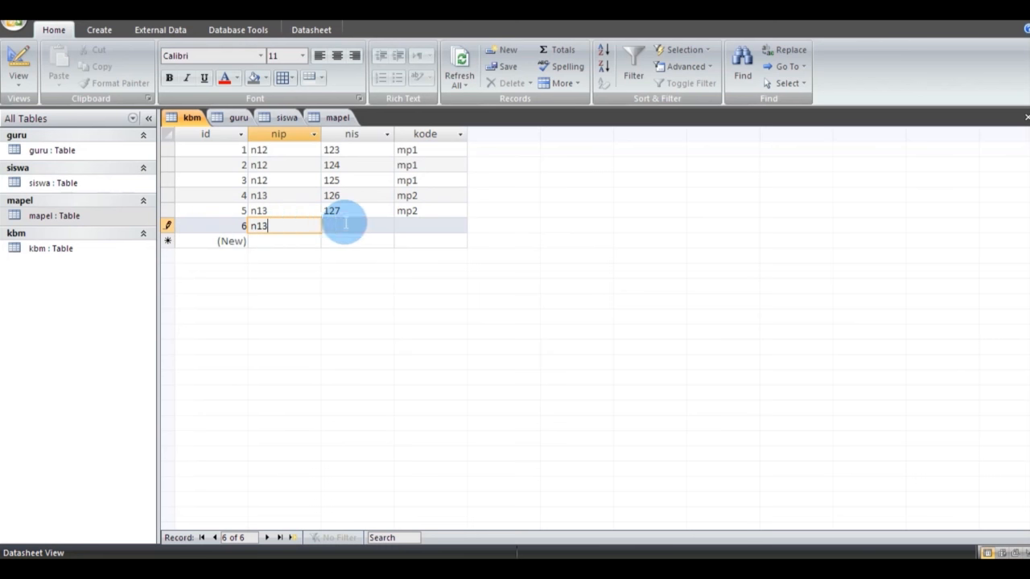
pyautogui.click(346, 225)
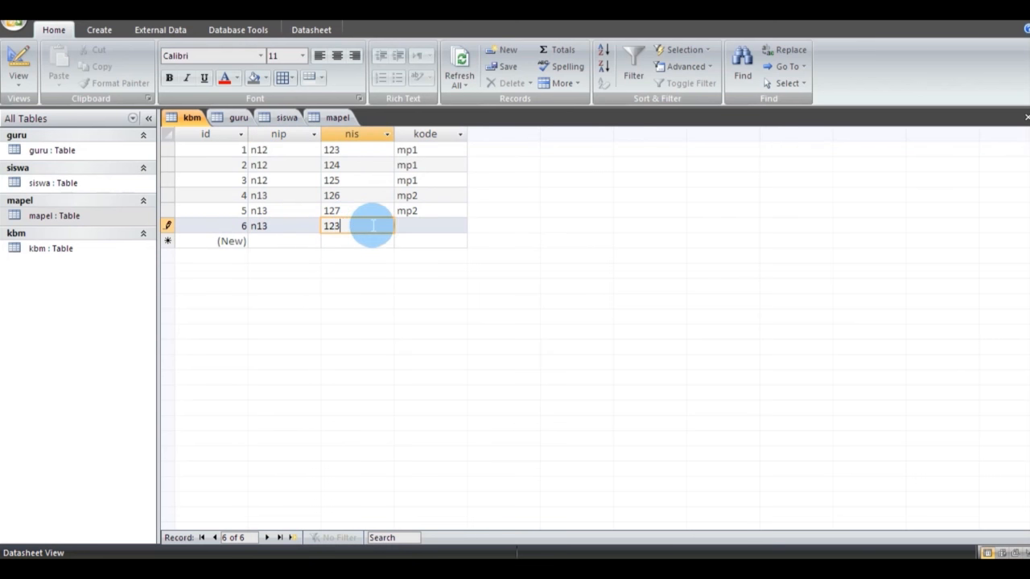
pyautogui.click(409, 225)
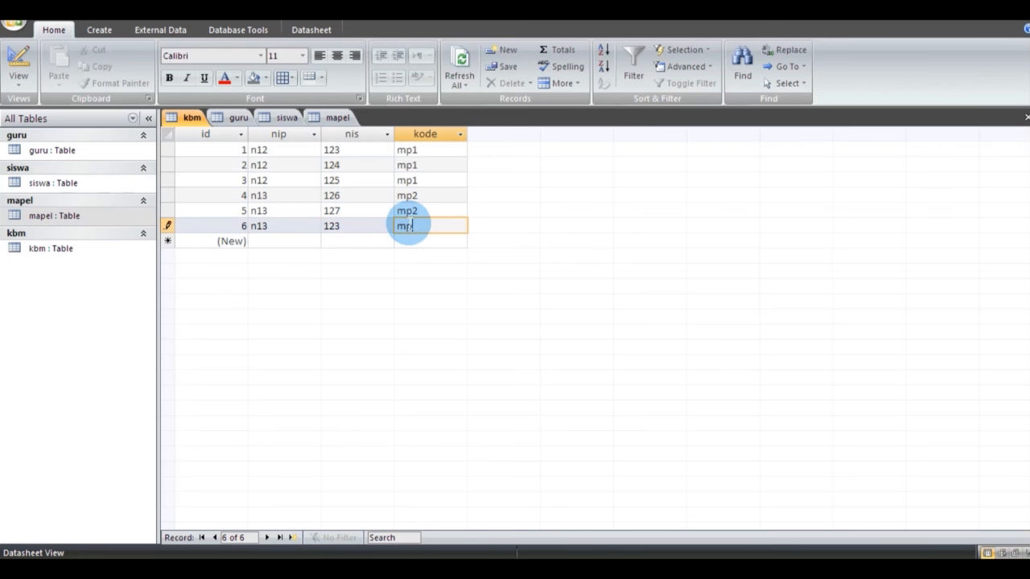
pyautogui.press('Down')
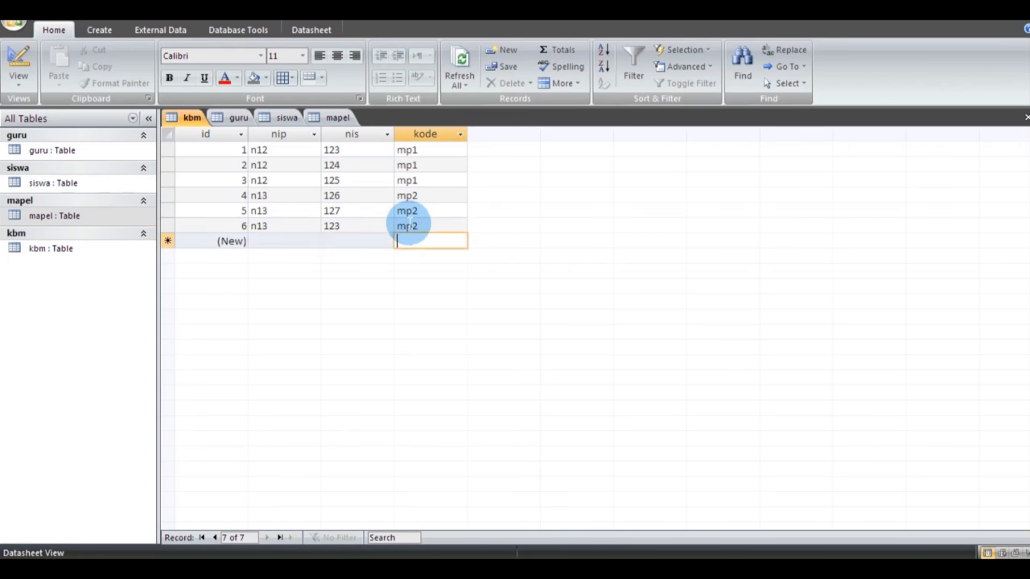
# Step: Add the seventh kbm record with the second teacher's nip, the second student's nis and kode mp2
pyautogui.press('Left')
pyautogui.press('Left')
pyautogui.press('Left')
pyautogui.press('Right')
pyautogui.write('n13')
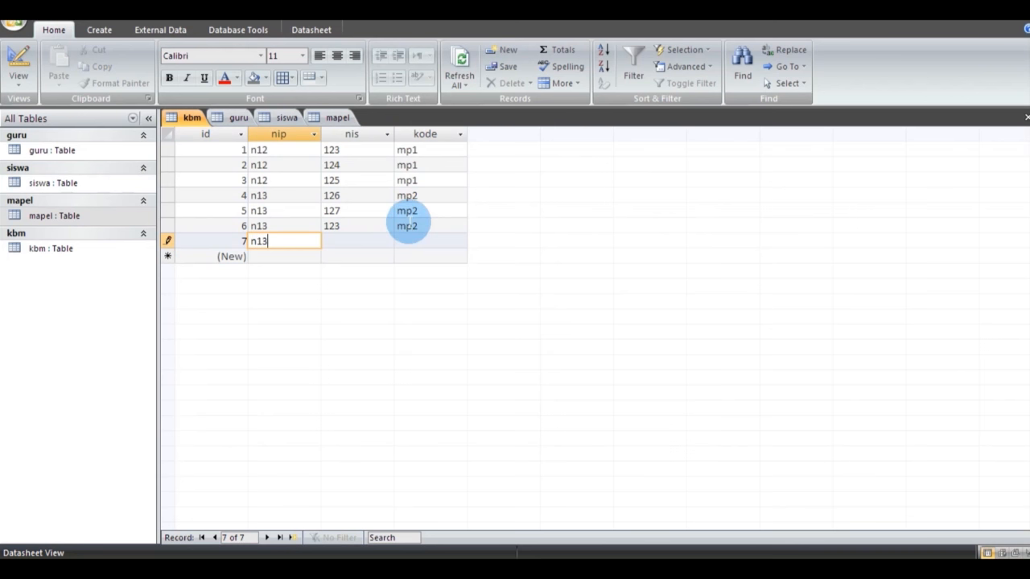
pyautogui.press('Tab')
pyautogui.write('124')
pyautogui.press('Tab')
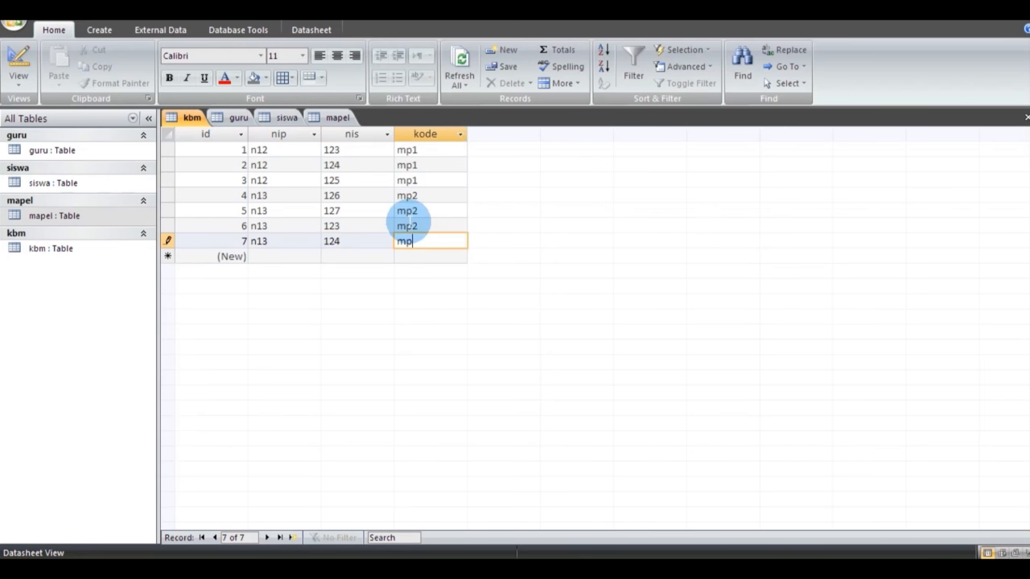
pyautogui.press('Tab')
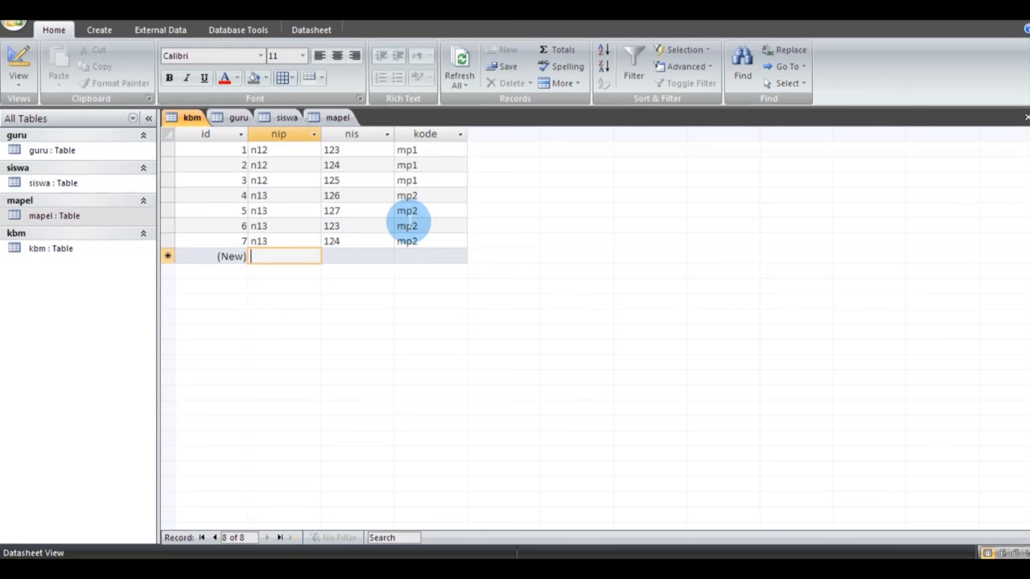
# Step: Add the eighth kbm record with the third teacher's nip, the third student's nis and kode mp3
pyautogui.write('n14')
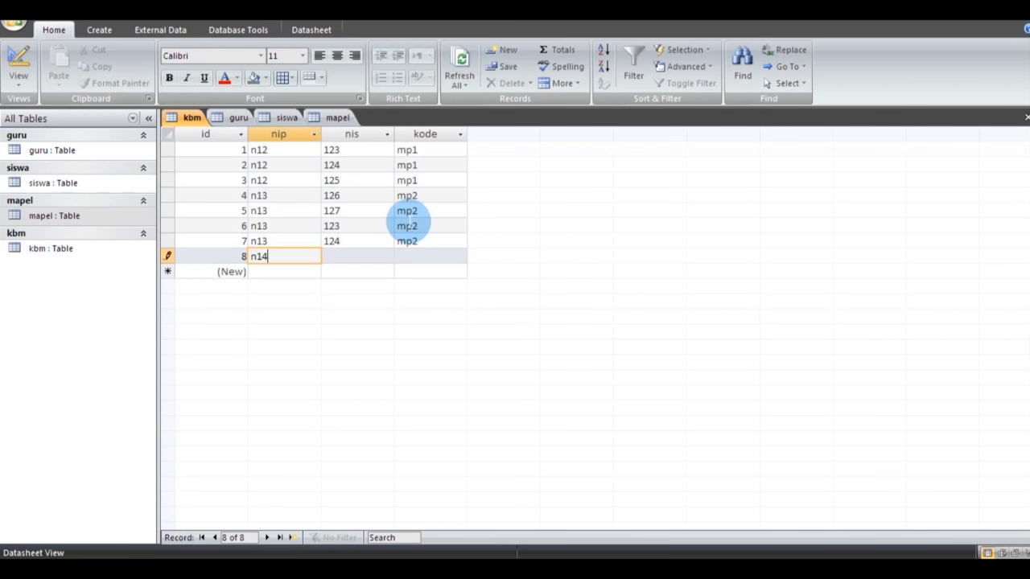
pyautogui.press('Tab')
pyautogui.write('126')
pyautogui.write('5')
pyautogui.press('Tab')
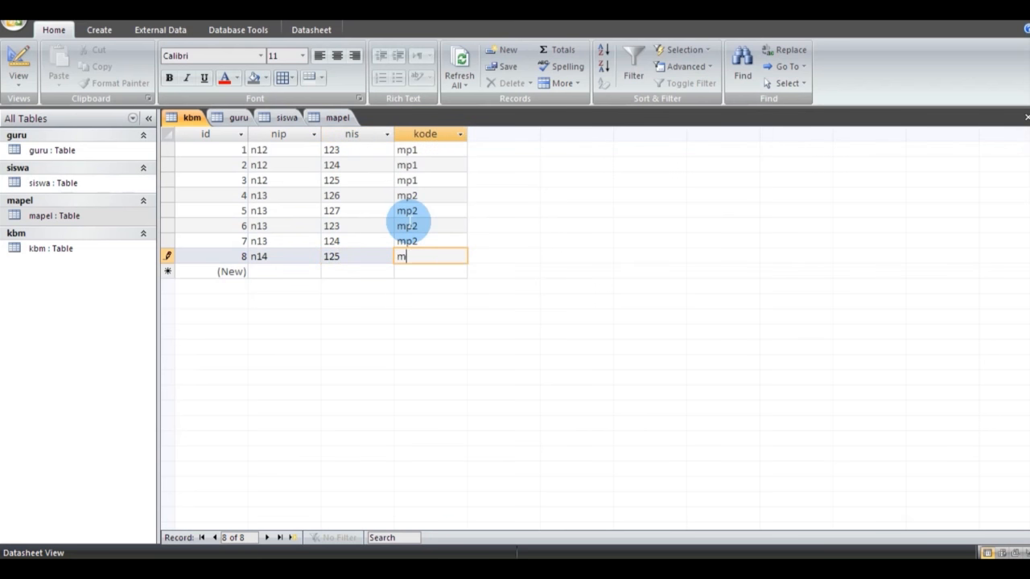
pyautogui.press('Tab')
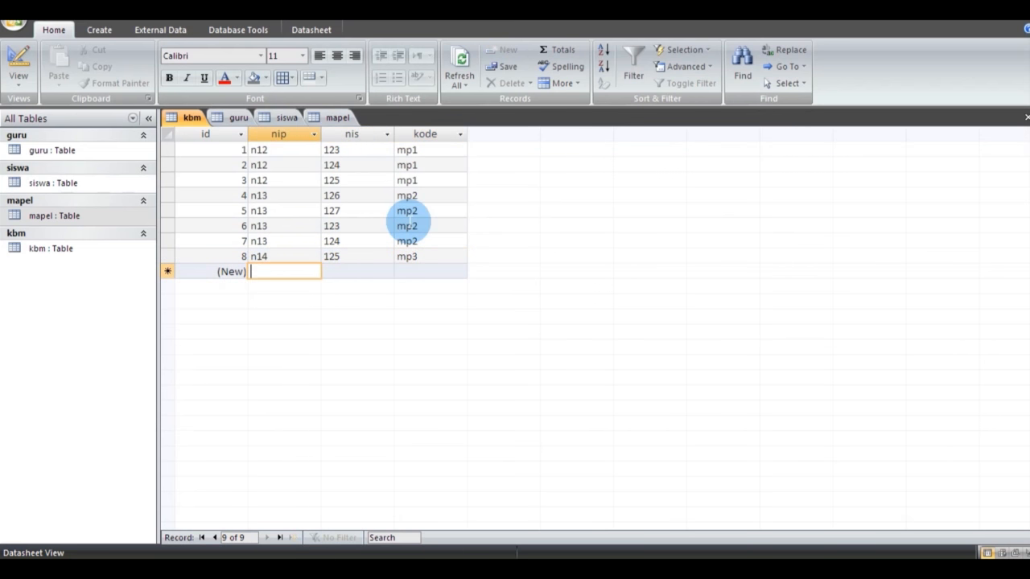
# Step: Add the ninth kbm record with the third teacher's nip, the fifth student's nis and kode mp3
pyautogui.write('n14')
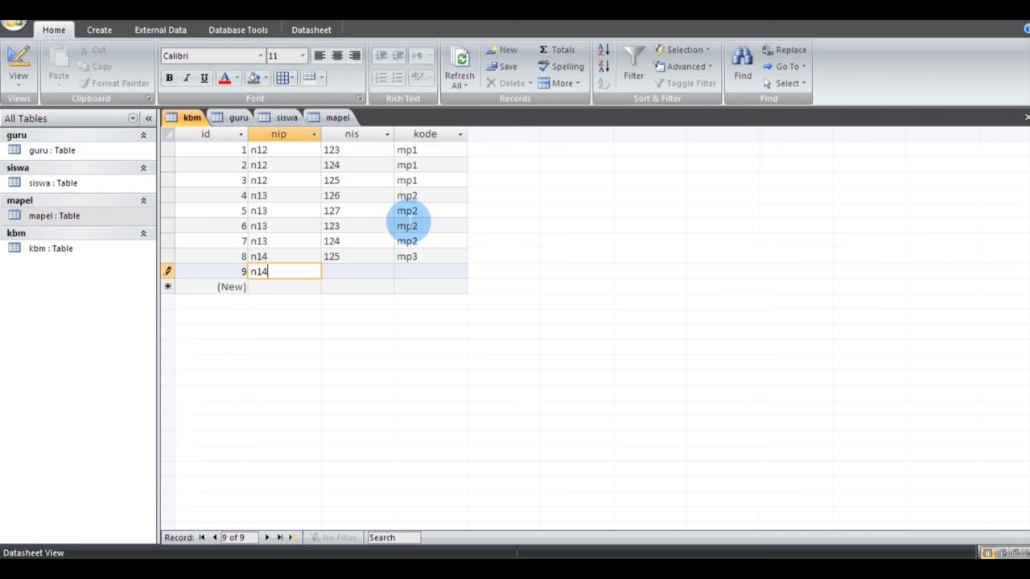
pyautogui.press('Tab')
pyautogui.write('12')
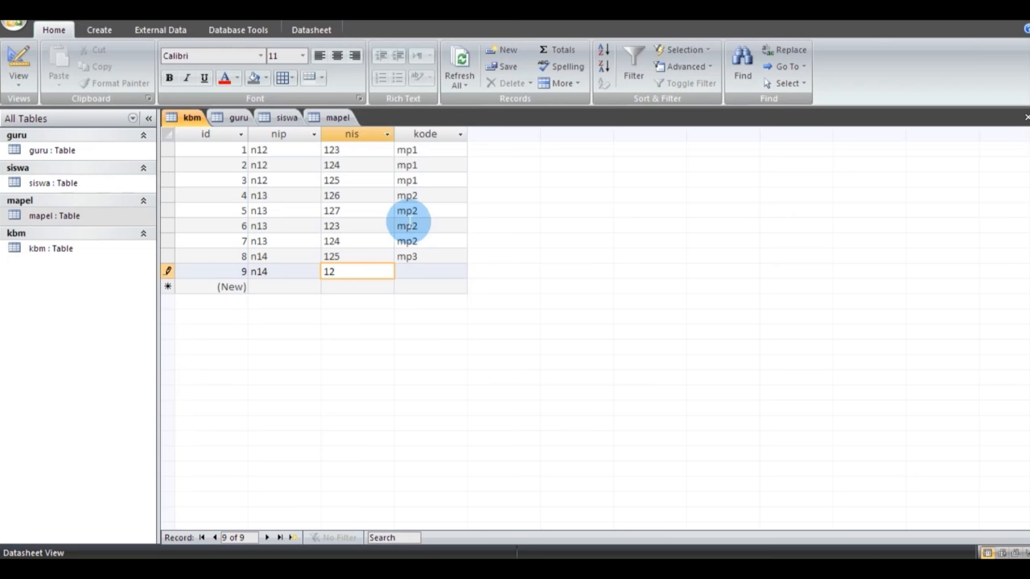
pyautogui.press('Tab')
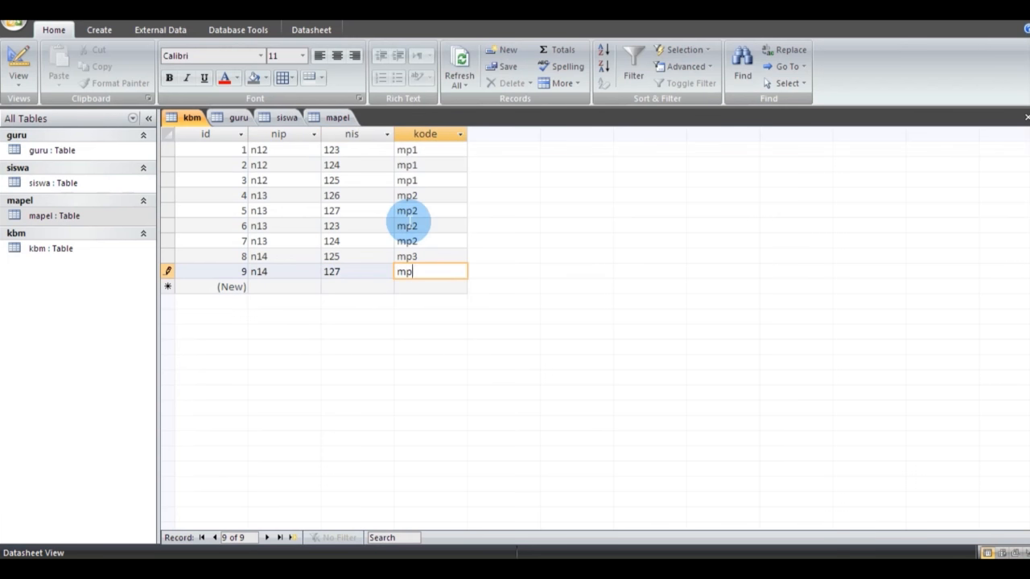
pyautogui.press('Tab')
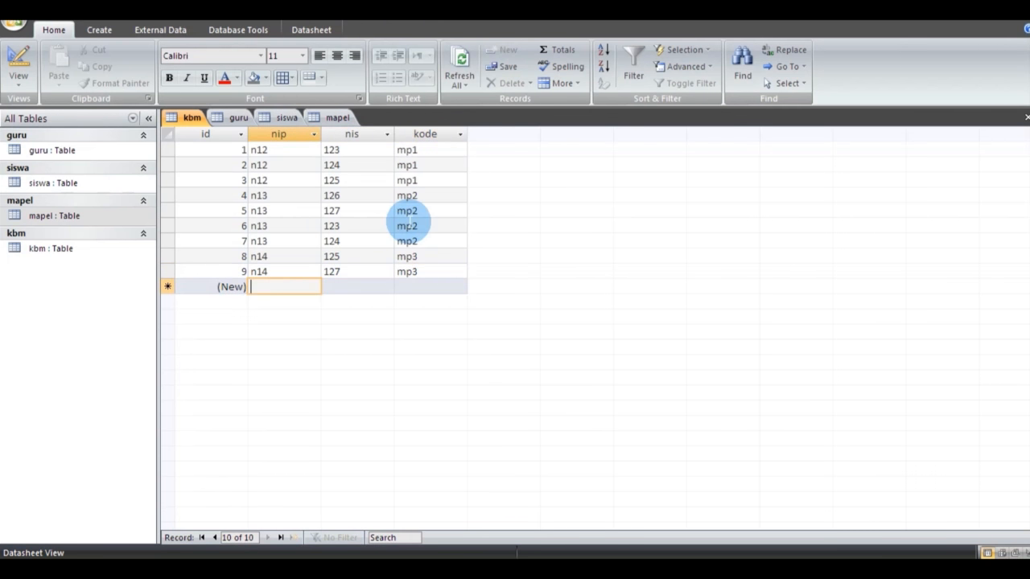
# Step: Add the tenth kbm record with the third teacher's nip, the first student's nis and kode mp3
pyautogui.write('n1')
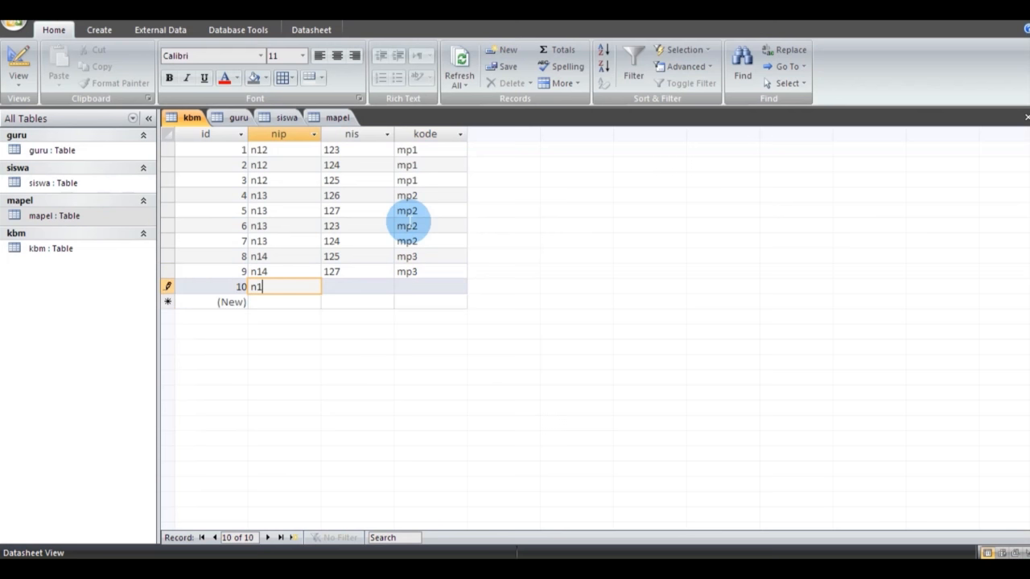
pyautogui.write('2')
pyautogui.press('Tab')
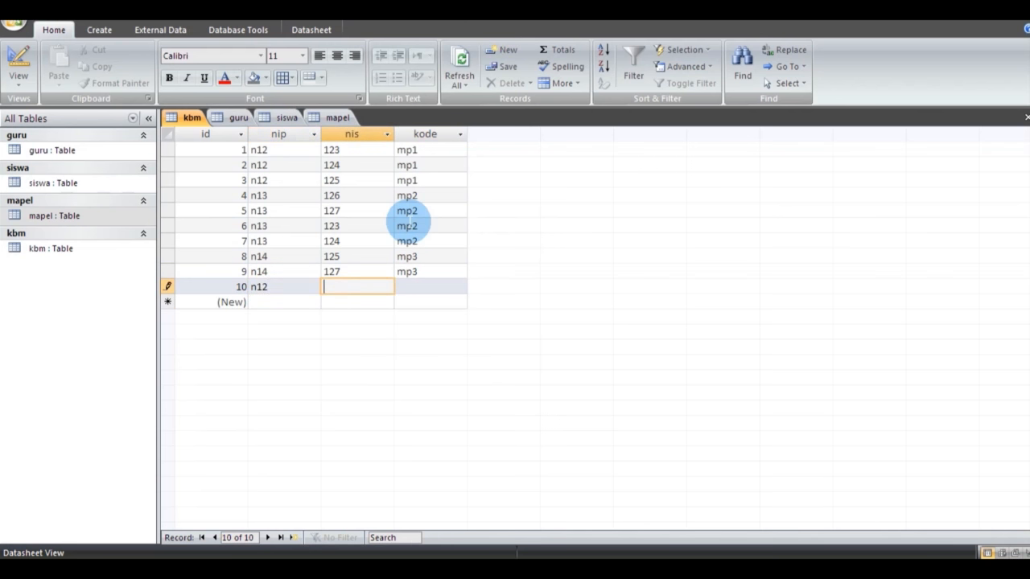
pyautogui.hotkey('shift', 'Tab')
pyautogui.write('n14')
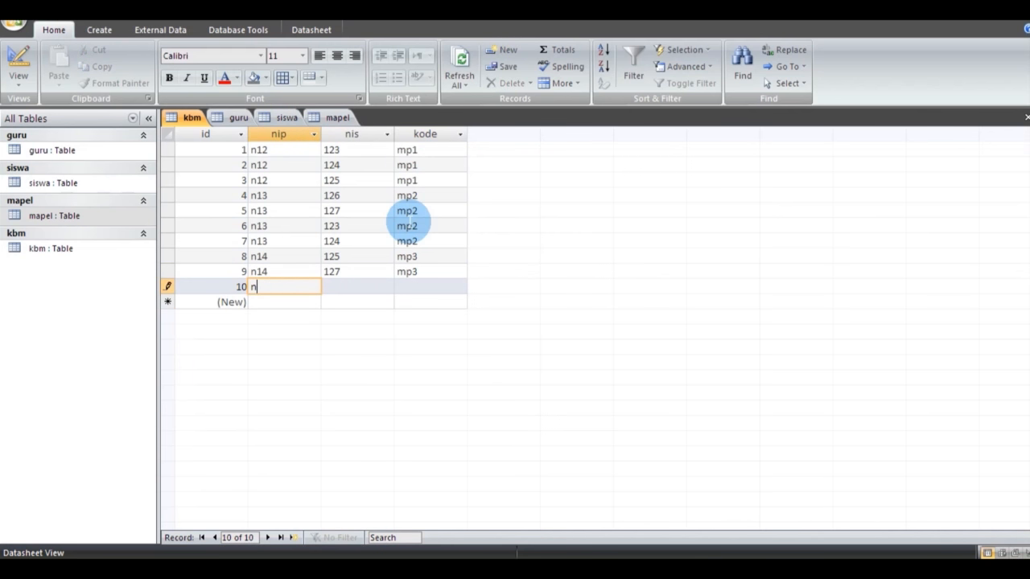
pyautogui.press('Tab')
pyautogui.write('123')
pyautogui.press('Tab')
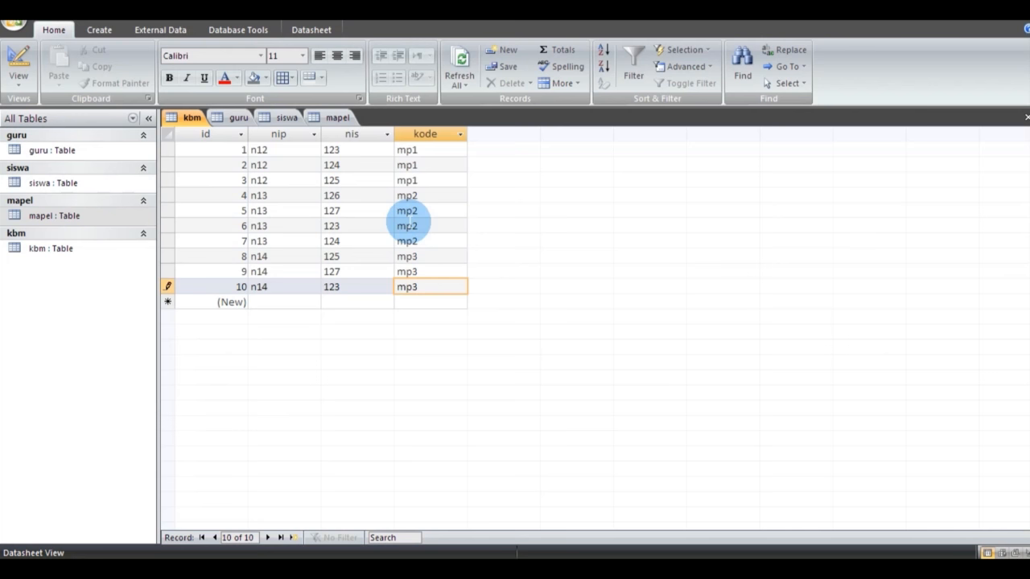
pyautogui.press('Down')
pyautogui.press('Left')
pyautogui.press('Left')
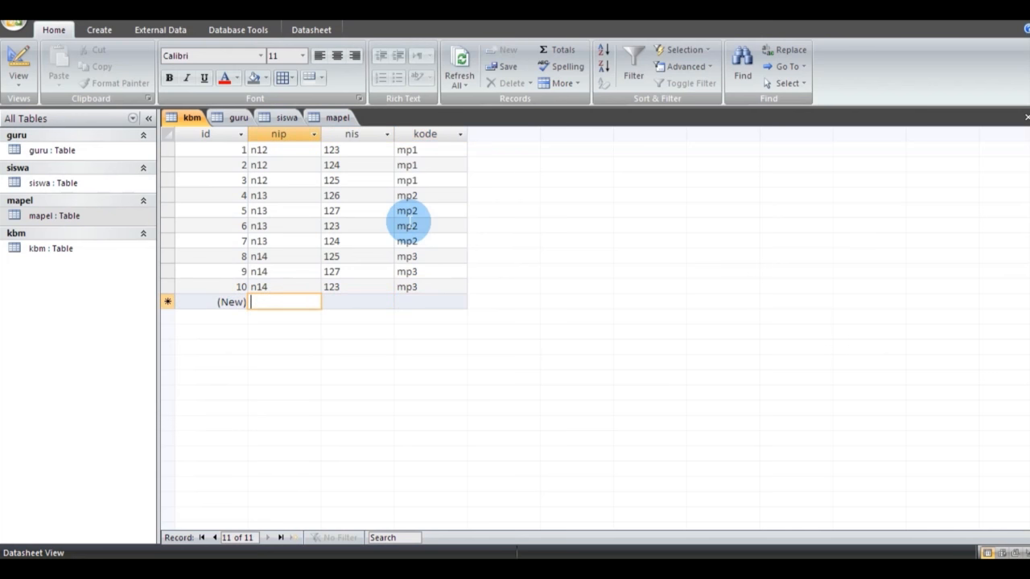
# Step: Add the eleventh kbm record with the fourth teacher's nip, the second student's nis and kode mp4
pyautogui.click(228, 119)
pyautogui.click(184, 120)
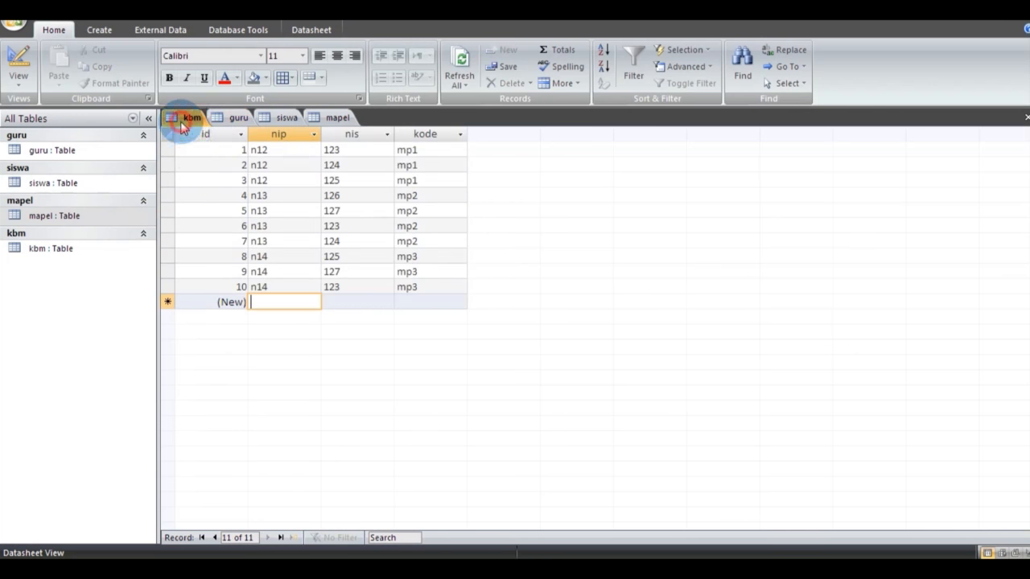
pyautogui.write('n15')
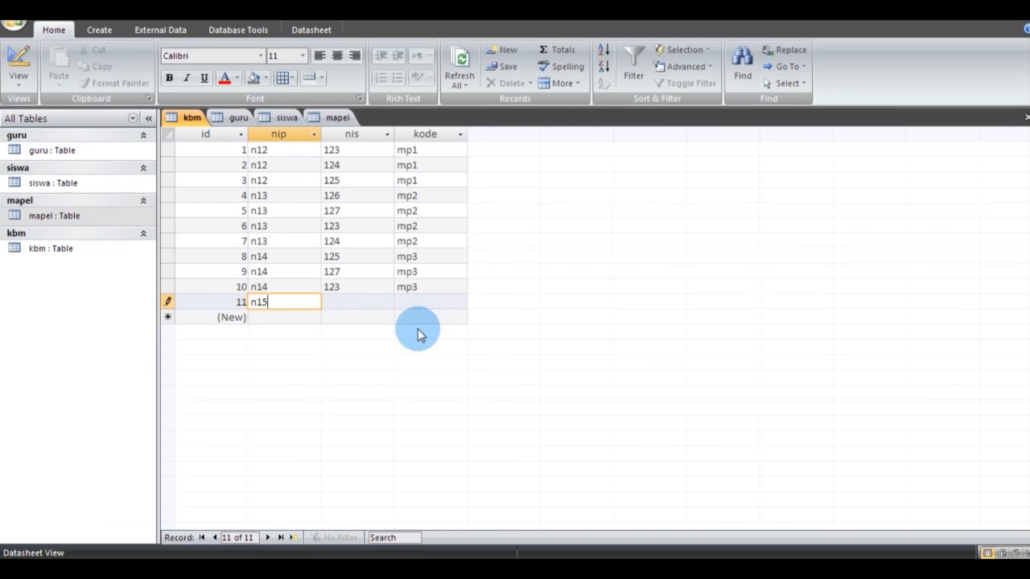
pyautogui.press('Tab')
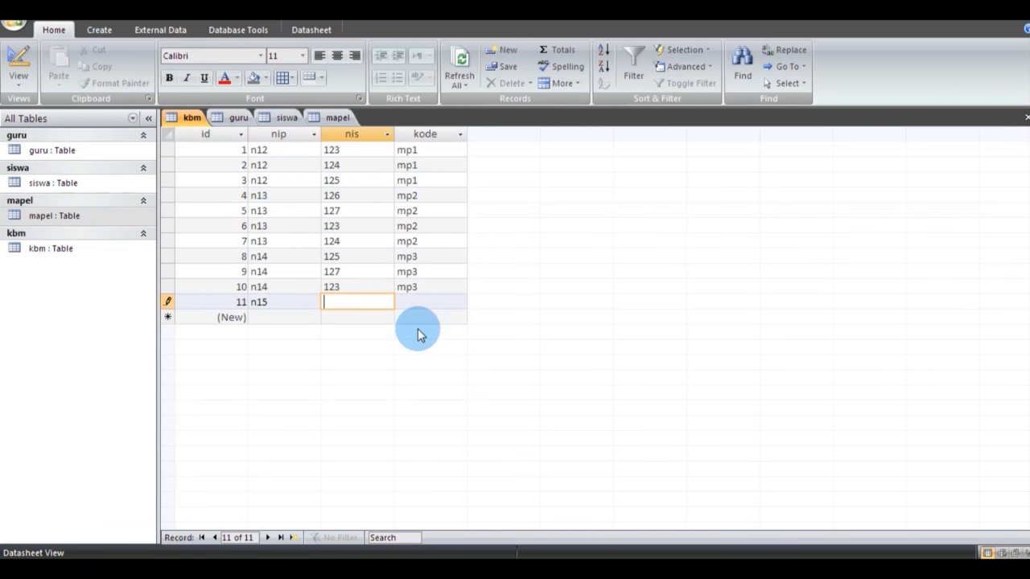
pyautogui.write('124')
pyautogui.press('Tab')
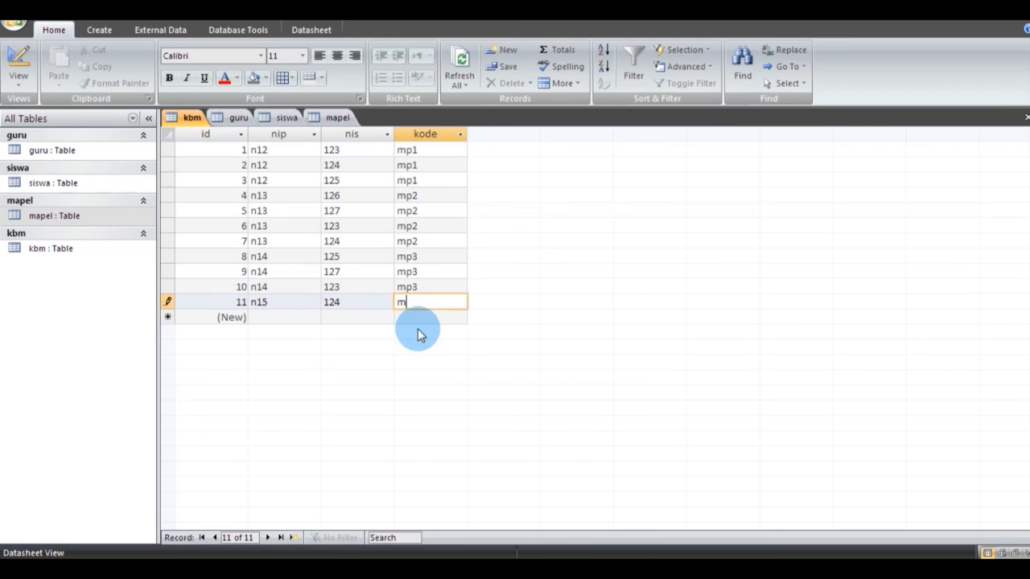
pyautogui.press('Down')
# Step: Add the twelfth kbm record with the fourth teacher's nip, the first student's nis and kode mp4
pyautogui.press('Left')
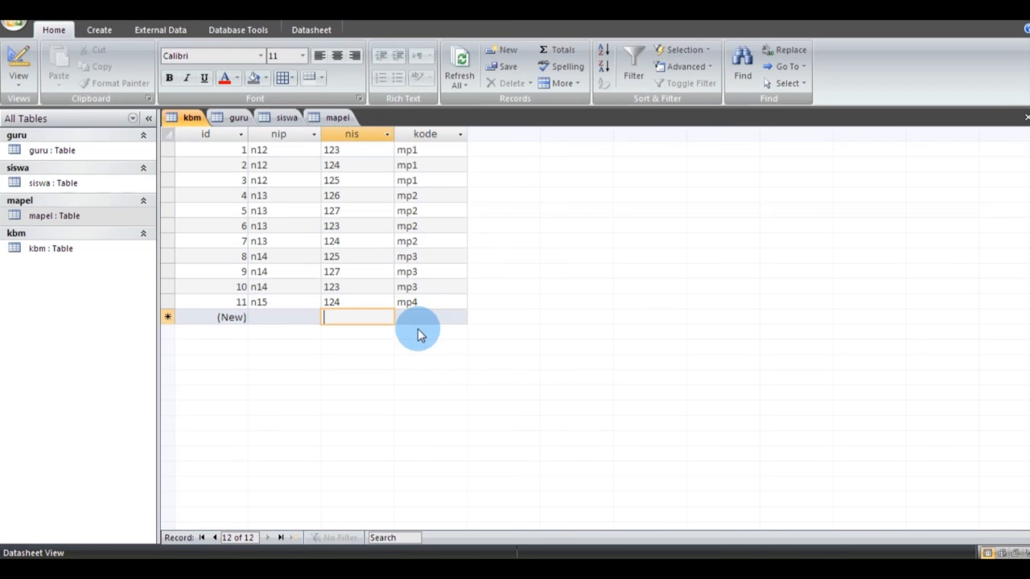
pyautogui.press('Left')
pyautogui.write('n15')
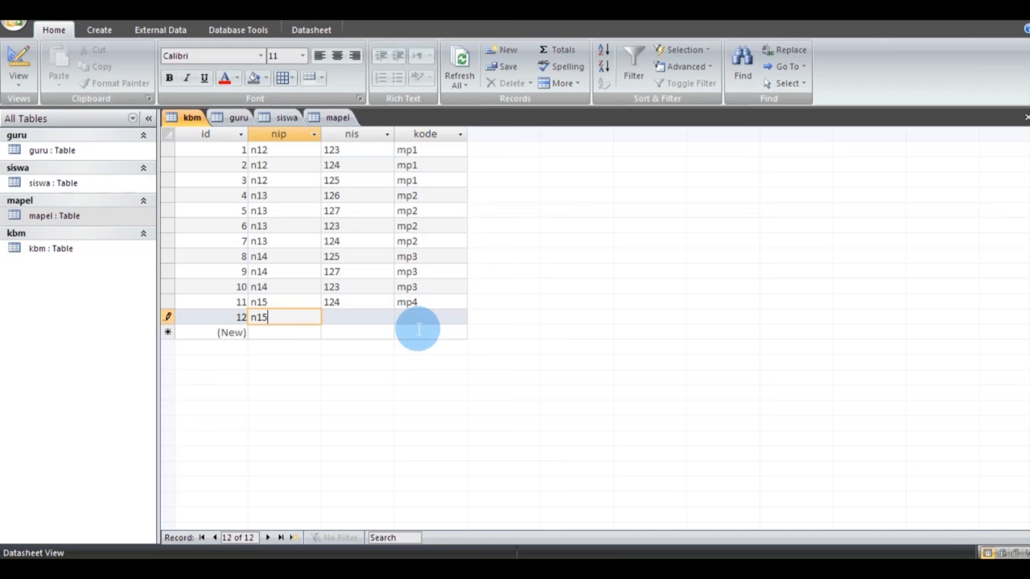
pyautogui.press('Tab')
pyautogui.write('123')
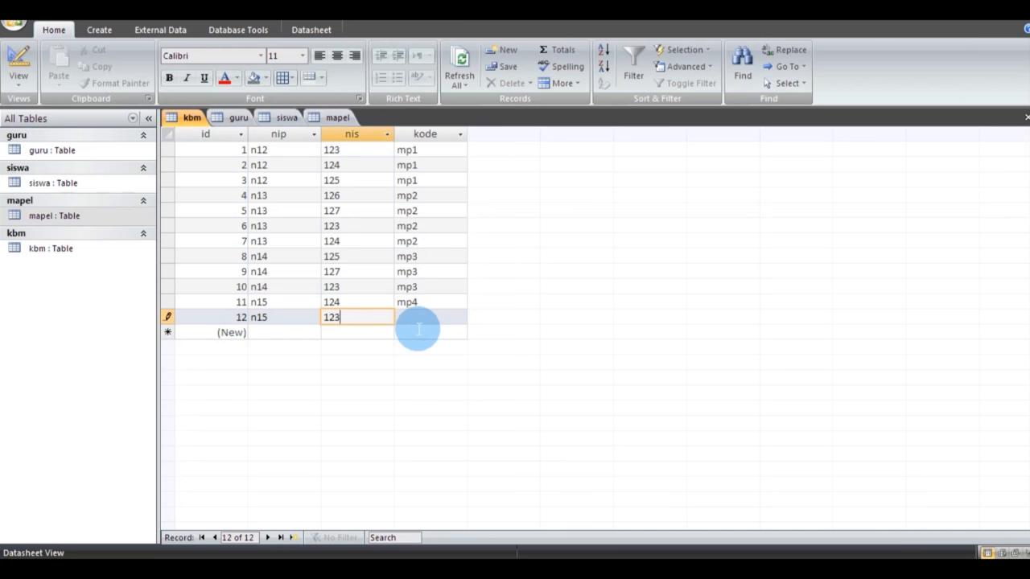
pyautogui.press('Tab')
pyautogui.write('mp4')
pyautogui.press('Down')
# Step: Add the thirteenth kbm record with the fourth teacher's nip, the fourth student's nis and kode mp4
pyautogui.press('Left')
pyautogui.press('Left')
pyautogui.write('n')
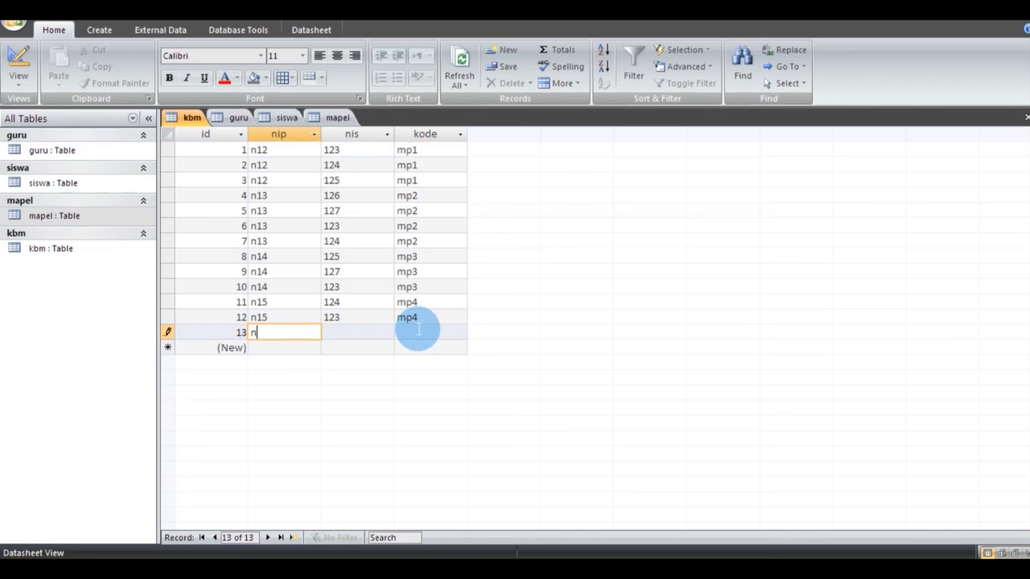
pyautogui.write('15')
pyautogui.press('Tab')
pyautogui.write('12')
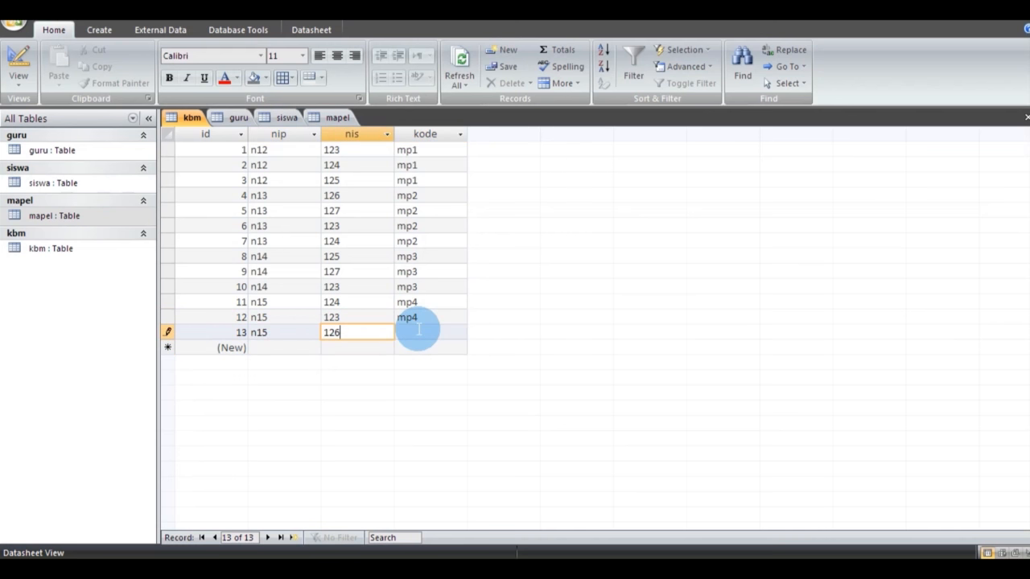
pyautogui.click(418, 331)
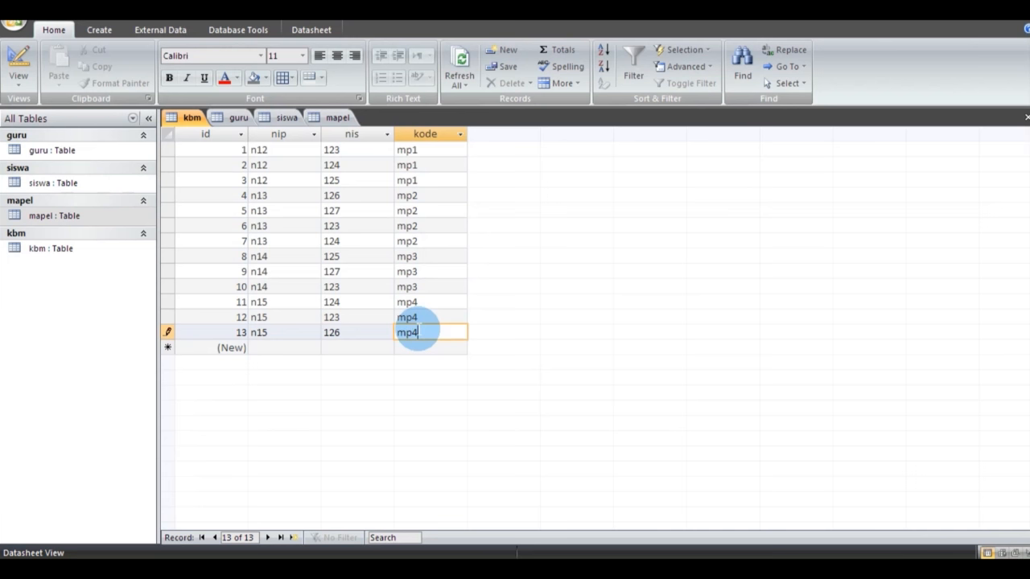
pyautogui.press('Down')
# Step: Add the fourteenth kbm record with the fourth teacher's nip, the fifth student's nis and kode mp4
pyautogui.hotkey('shift', 'Tab')
pyautogui.hotkey('shift', 'Tab')
pyautogui.write('n')
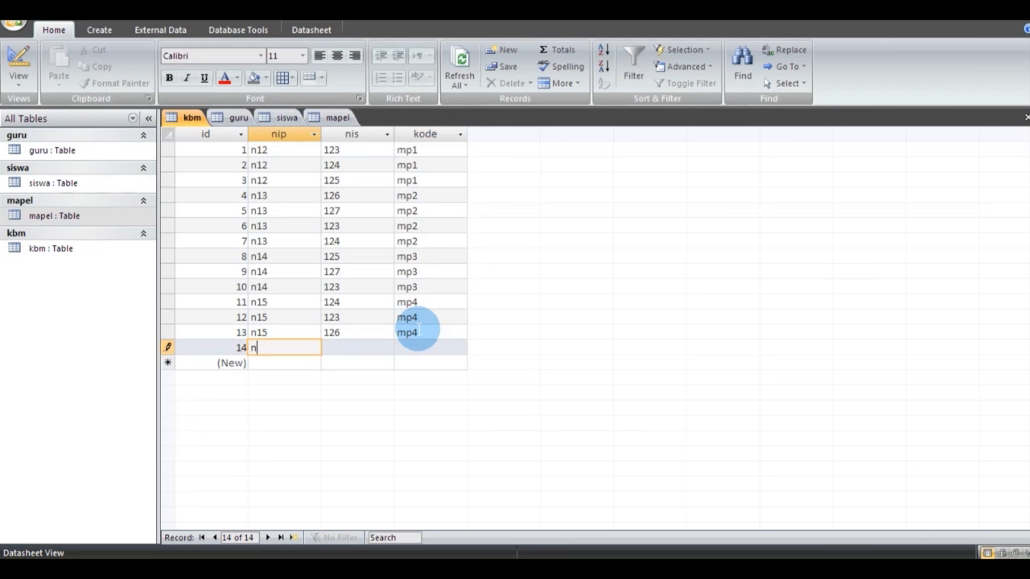
pyautogui.press('Tab')
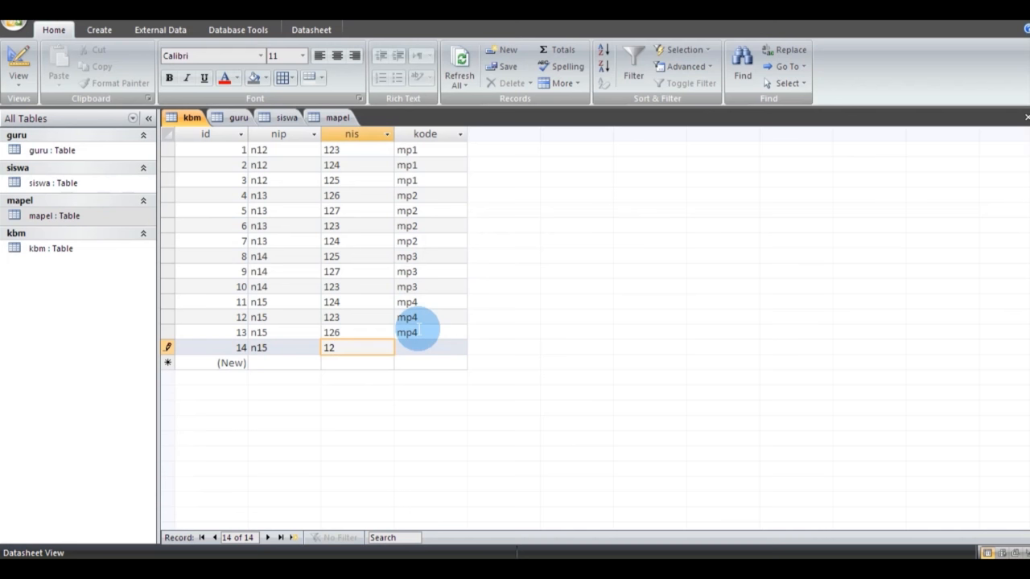
pyautogui.press('Tab')
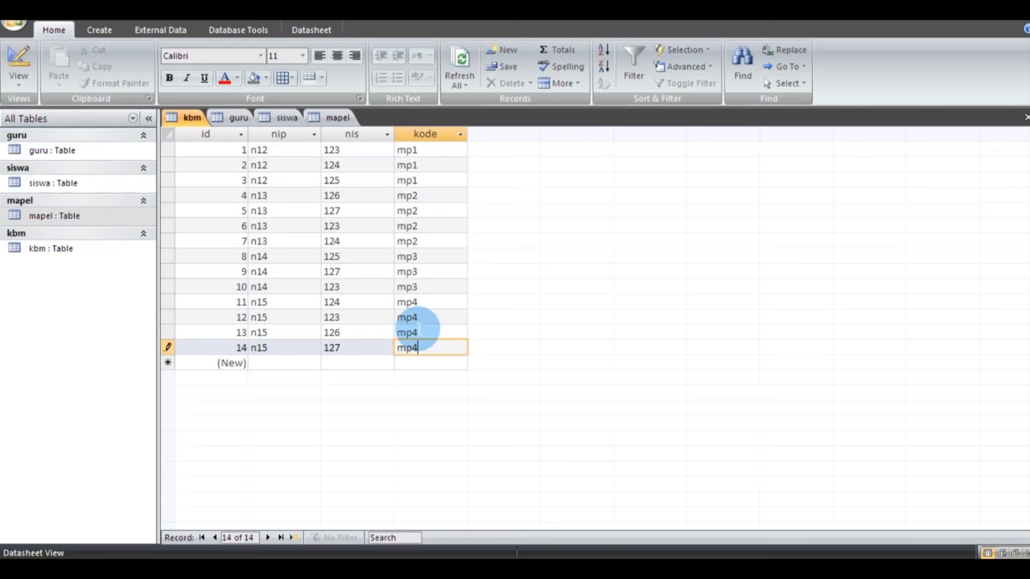
# Step: Review the nip and nis entries of the kbm records row by row
pyautogui.click(339, 150)
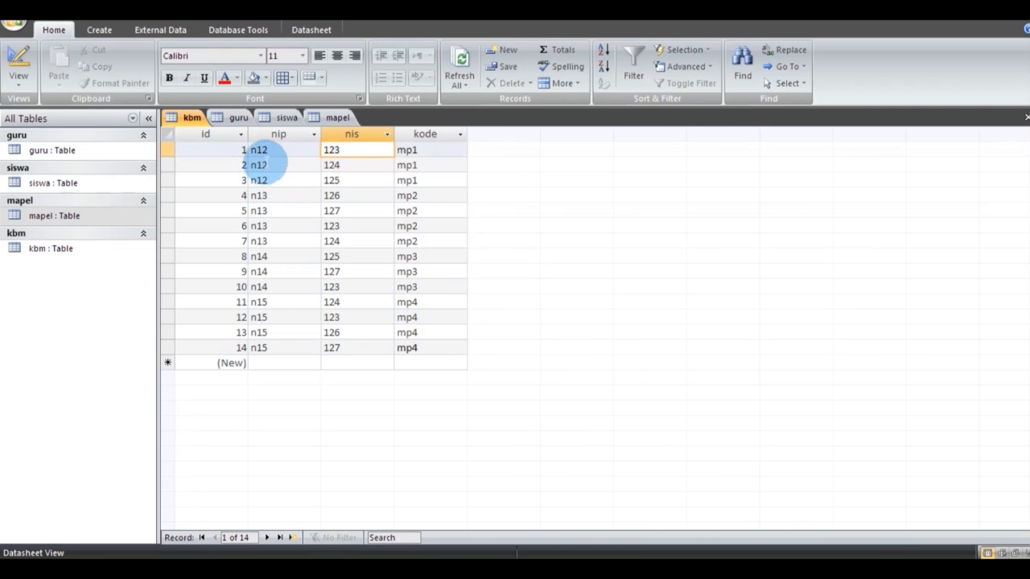
pyautogui.click(270, 181)
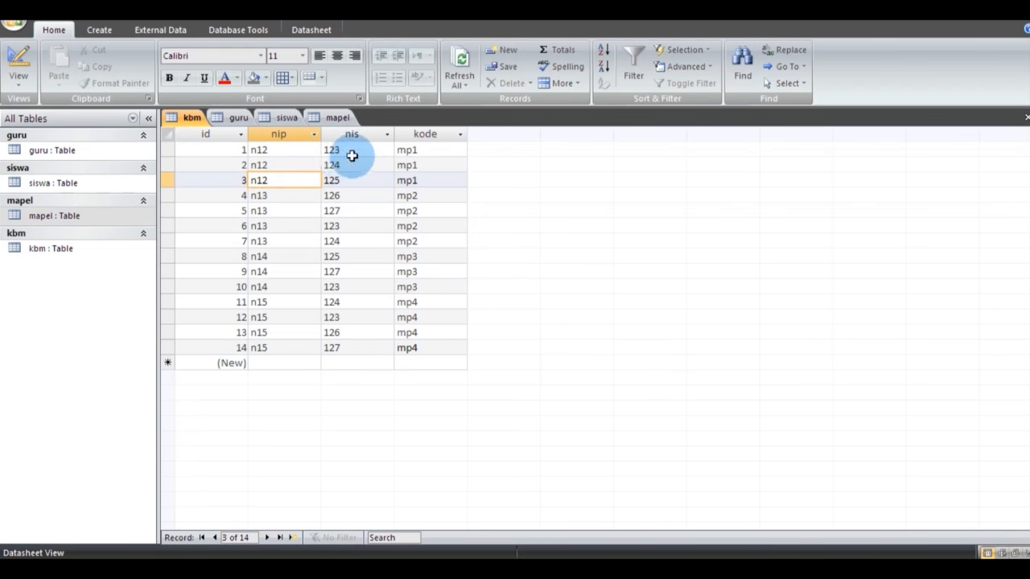
pyautogui.click(342, 179)
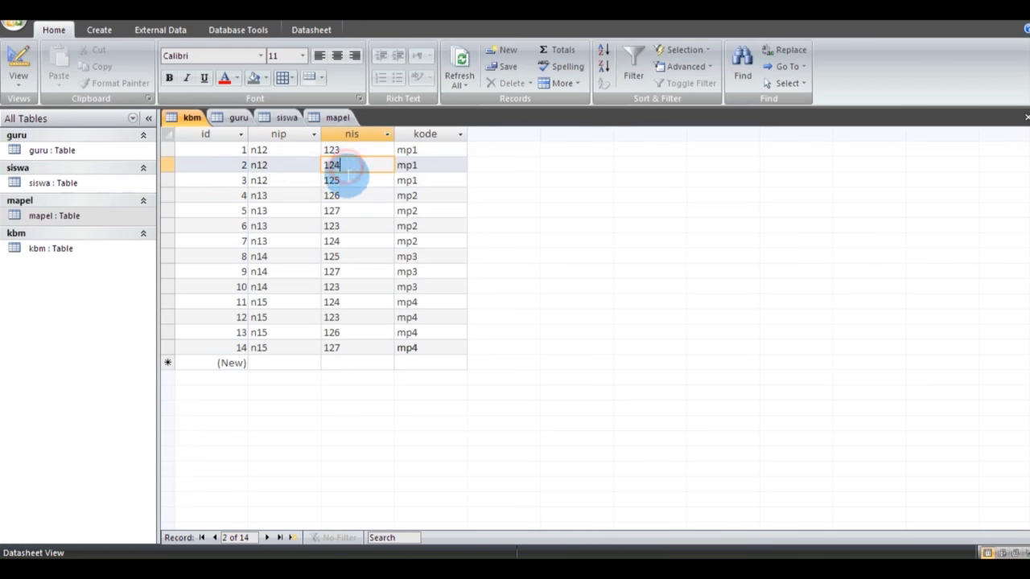
pyautogui.click(347, 195)
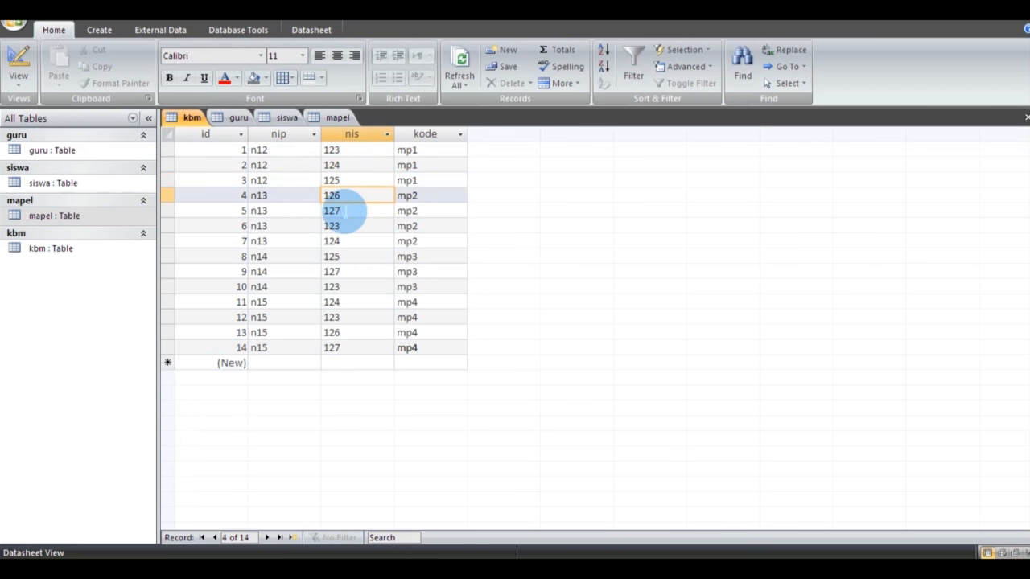
pyautogui.click(347, 210)
pyautogui.click(346, 226)
pyautogui.click(345, 240)
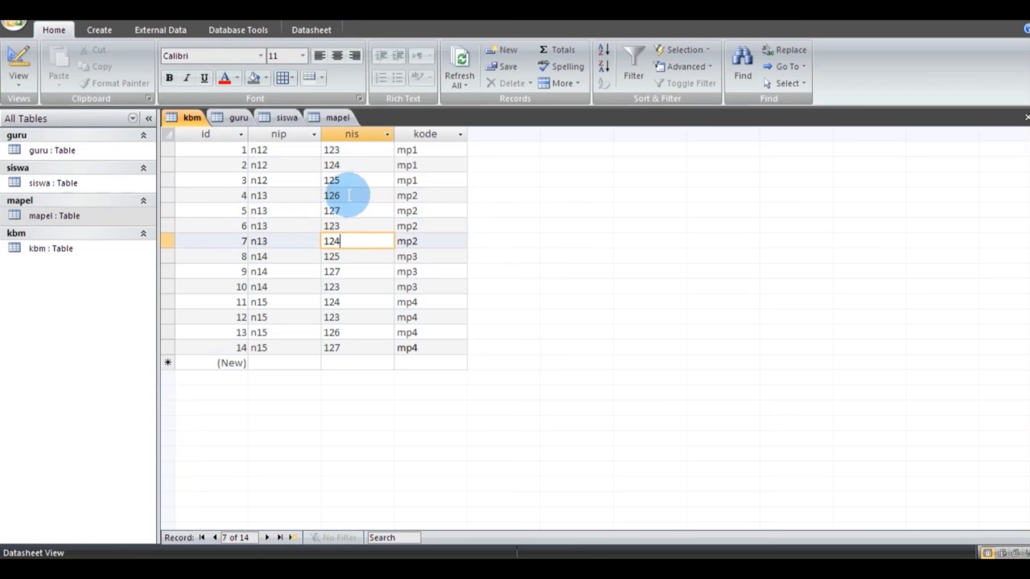
pyautogui.click(348, 256)
pyautogui.click(350, 272)
pyautogui.click(350, 288)
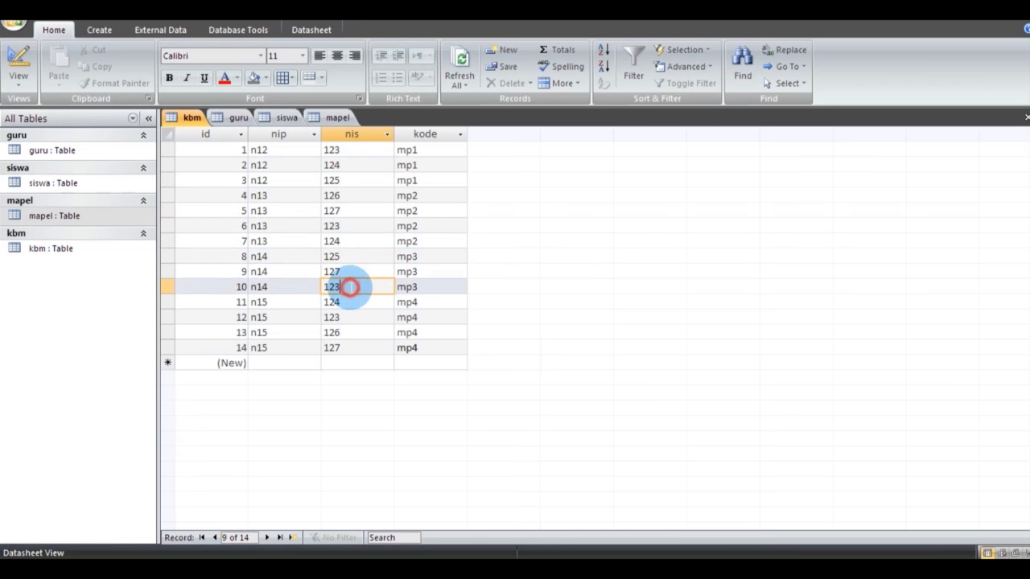
pyautogui.click(348, 303)
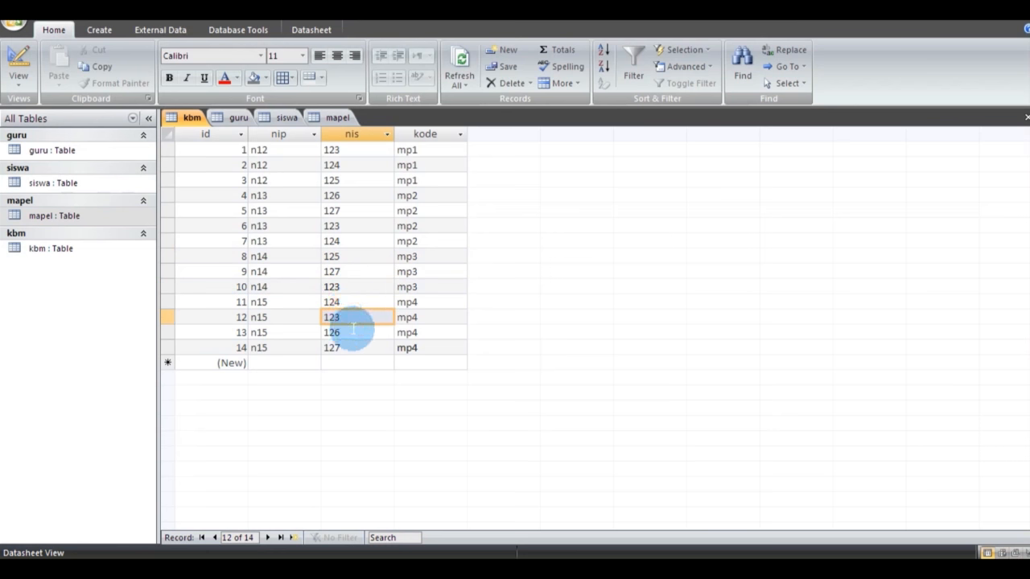
pyautogui.click(353, 302)
pyautogui.click(352, 320)
pyautogui.click(347, 337)
pyautogui.click(351, 357)
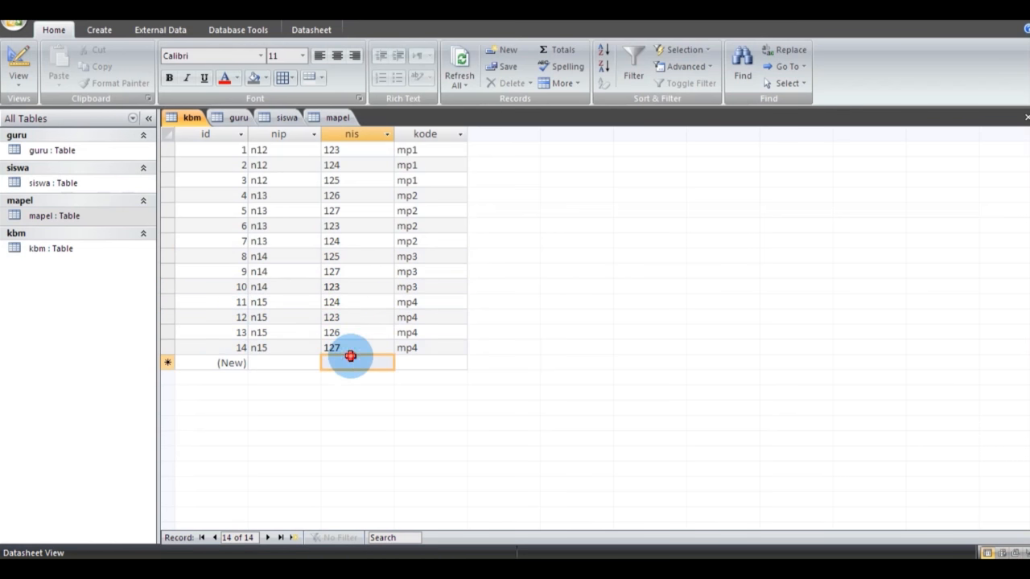
# Step: Save the kbm table and close all the open tables
pyautogui.rightClick(184, 119)
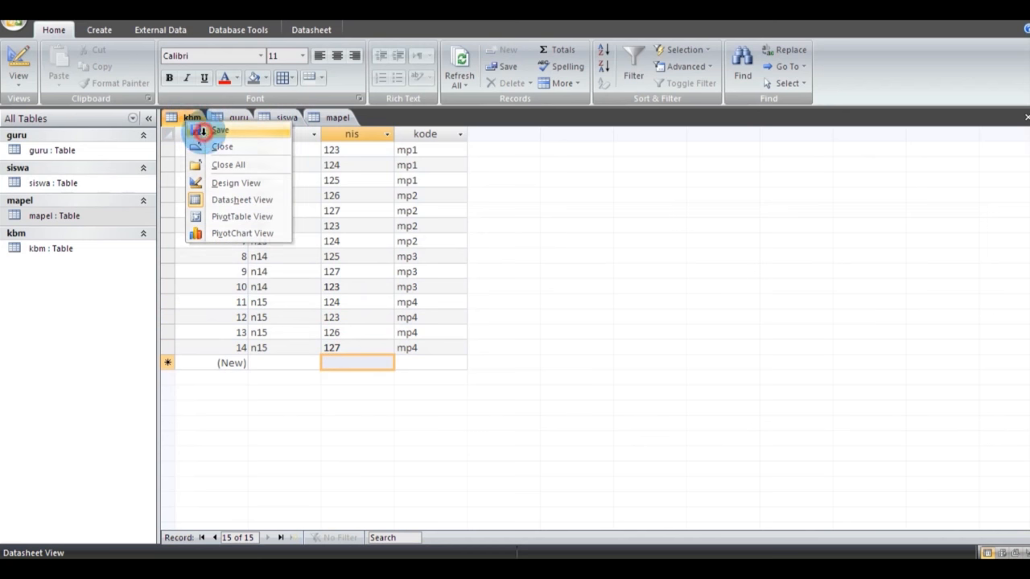
pyautogui.click(196, 129)
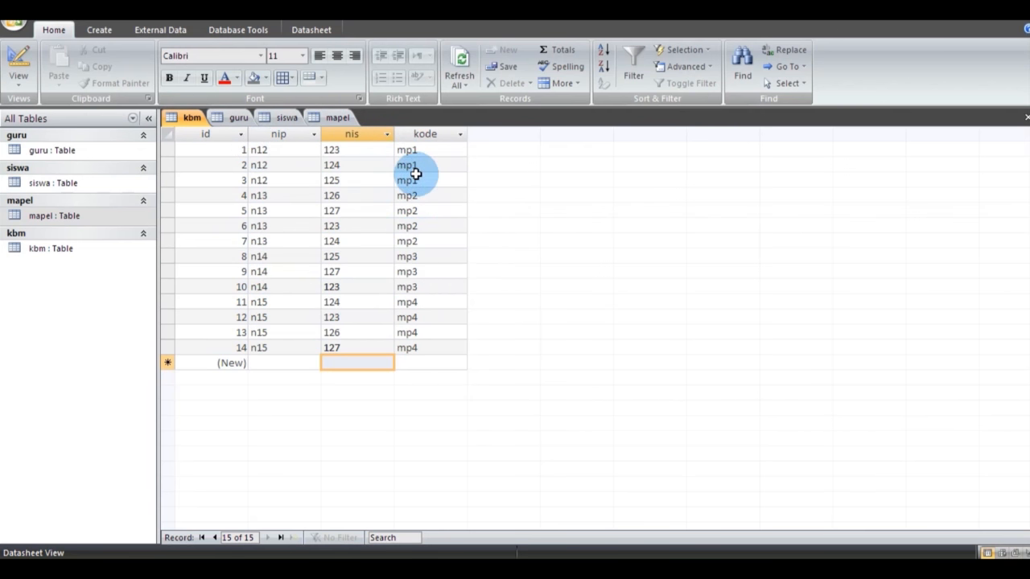
pyautogui.rightClick(193, 119)
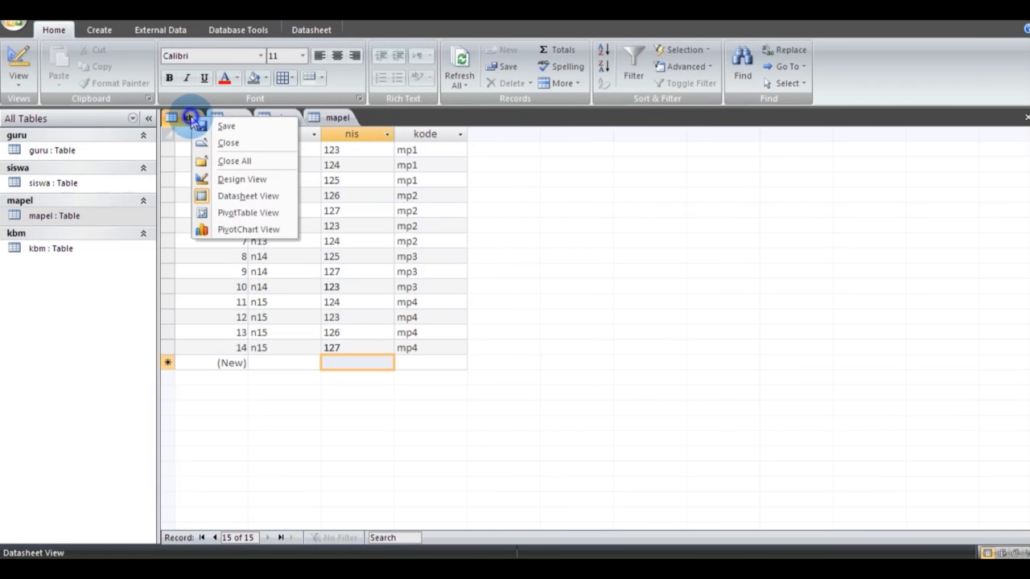
pyautogui.click(232, 142)
pyautogui.rightClick(185, 118)
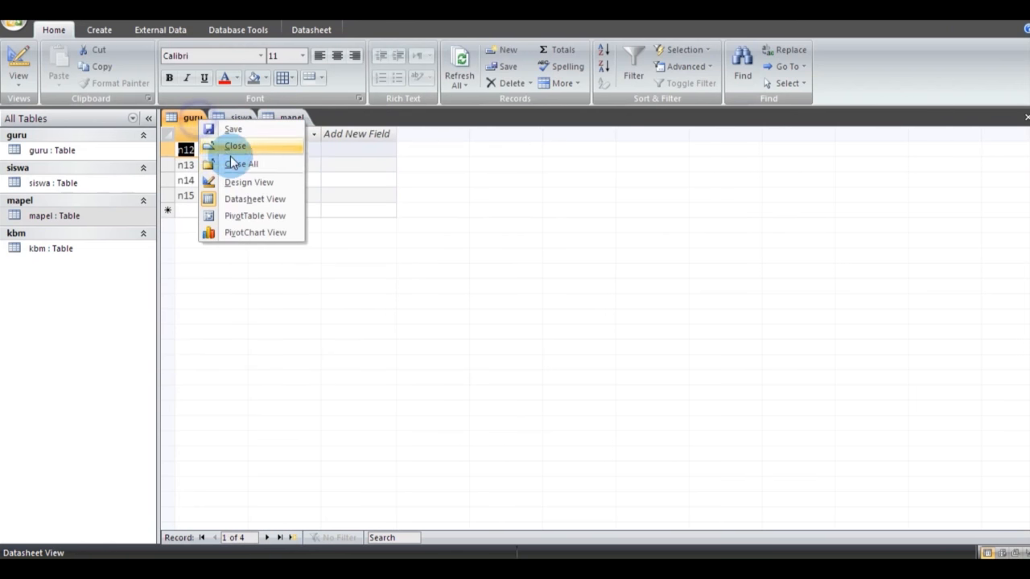
pyautogui.click(229, 160)
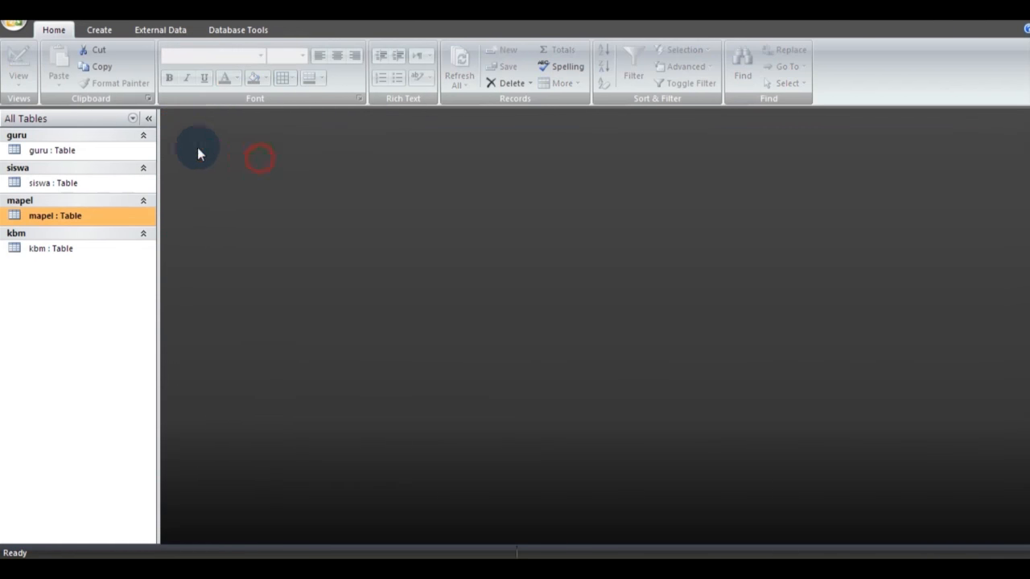
# Step: Open the database relationships layout and add the guru, kbm, mapel and siswa tables to it
pyautogui.click(101, 32)
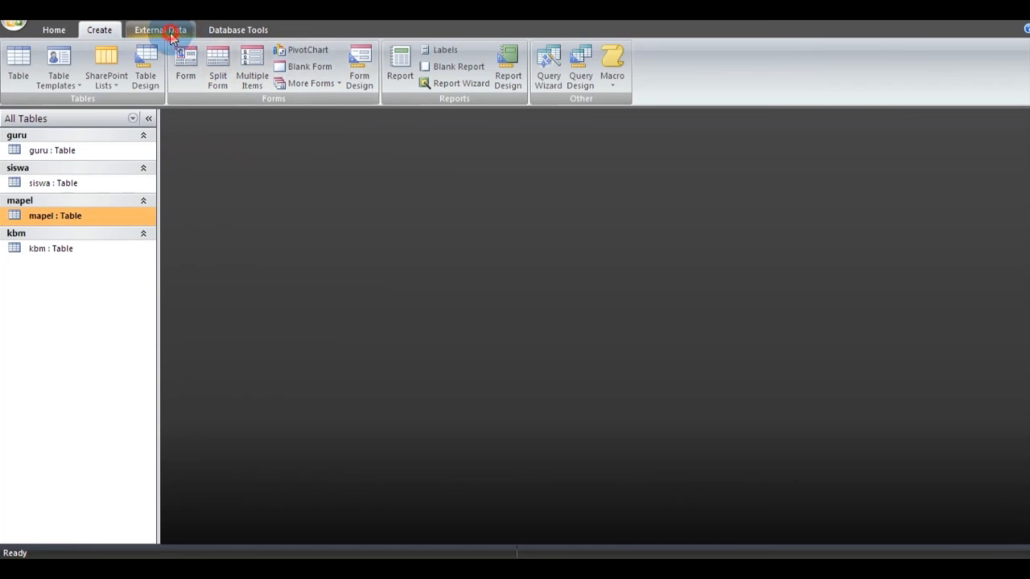
pyautogui.click(165, 30)
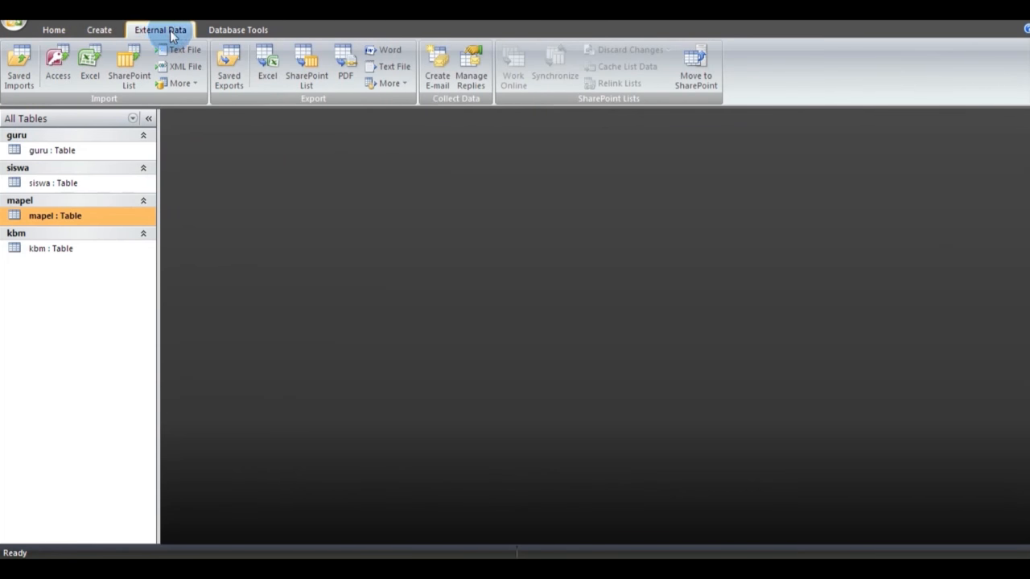
pyautogui.click(232, 30)
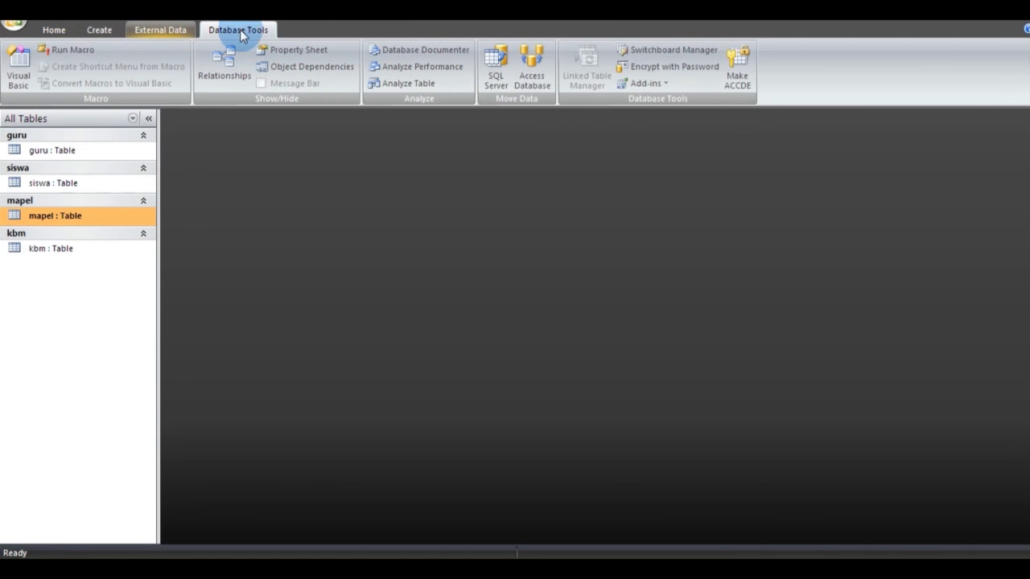
pyautogui.click(225, 60)
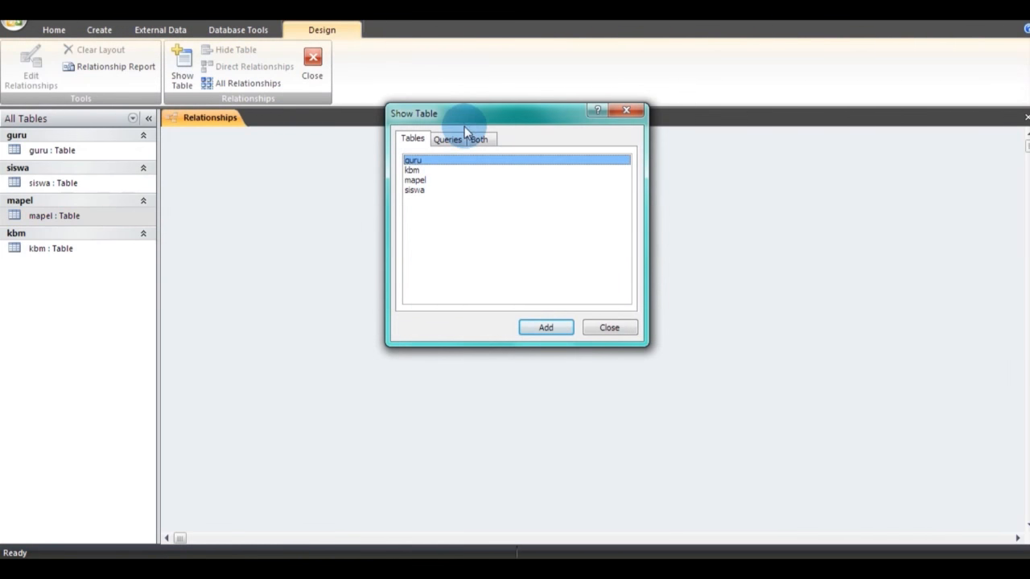
pyautogui.moveTo(471, 113); pyautogui.dragTo(518, 207)
pyautogui.moveTo(494, 327); pyautogui.dragTo(443, 247)
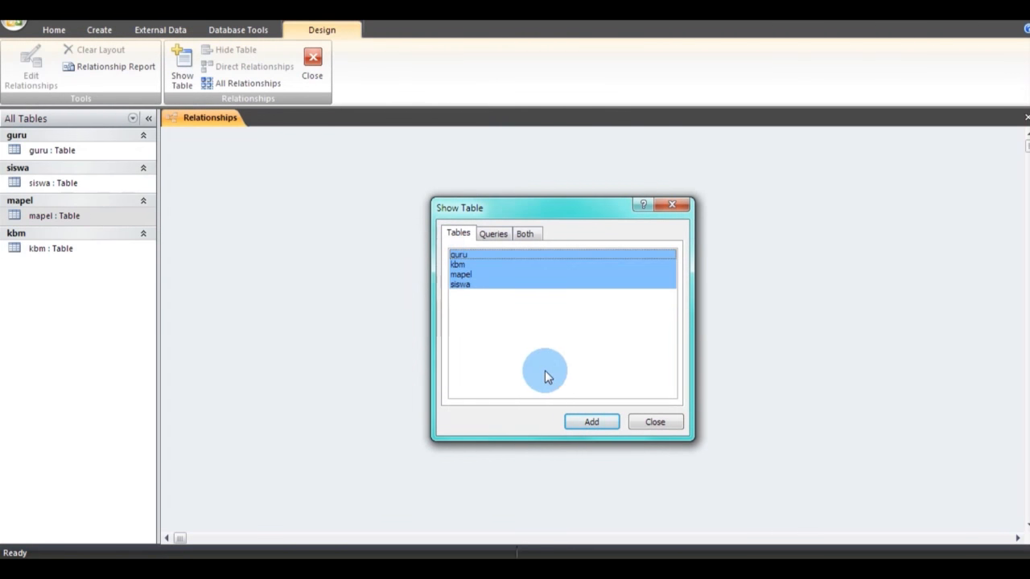
pyautogui.click(592, 423)
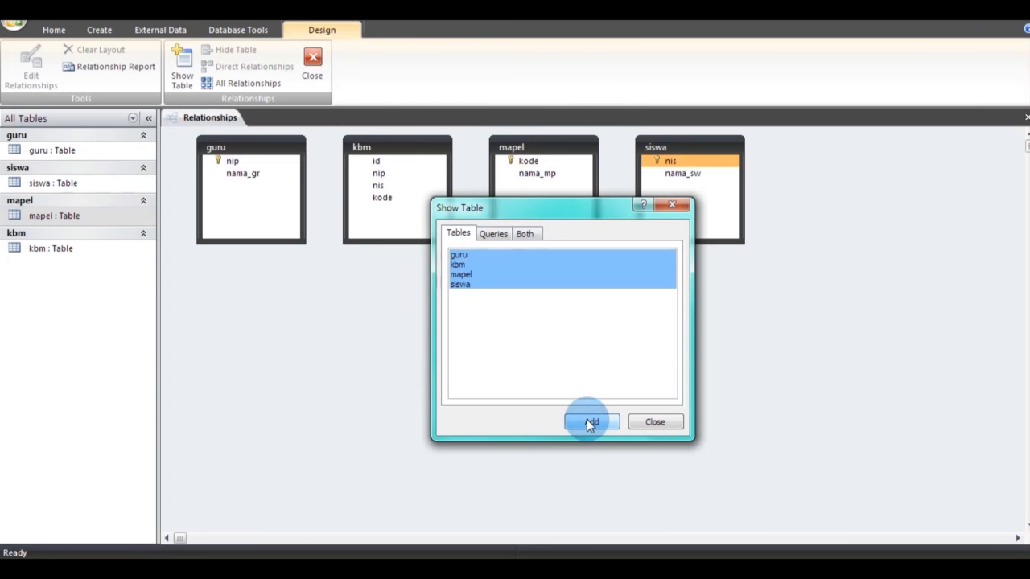
pyautogui.click(593, 347)
pyautogui.click(672, 205)
# Step: Arrange the relationships layout with mapel below guru, kbm in the middle and siswa to the right of kbm
pyautogui.click(354, 163)
pyautogui.moveTo(409, 151); pyautogui.dragTo(410, 313)
pyautogui.click(520, 152)
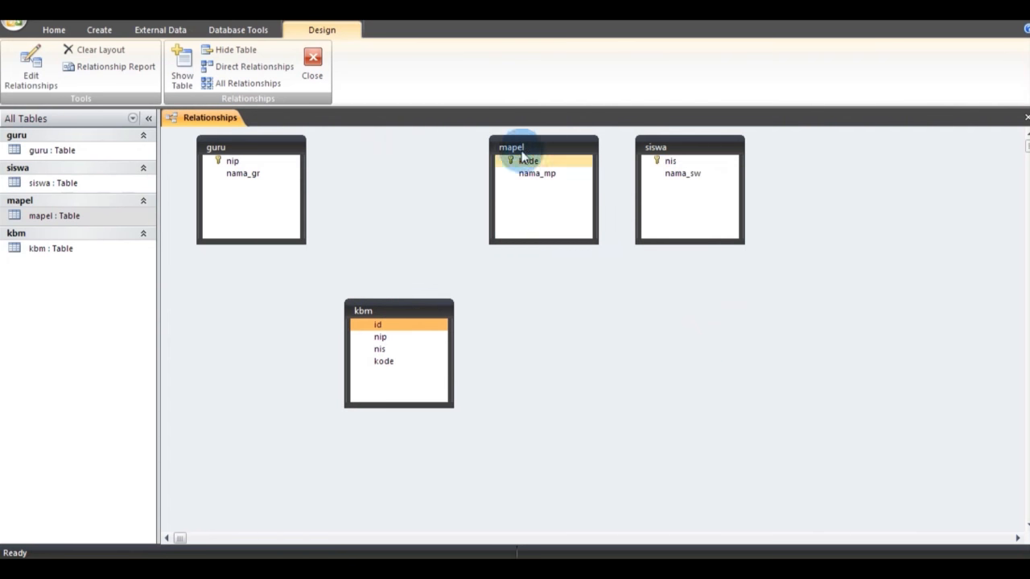
pyautogui.moveTo(533, 154); pyautogui.dragTo(251, 327)
pyautogui.moveTo(709, 161); pyautogui.dragTo(445, 228)
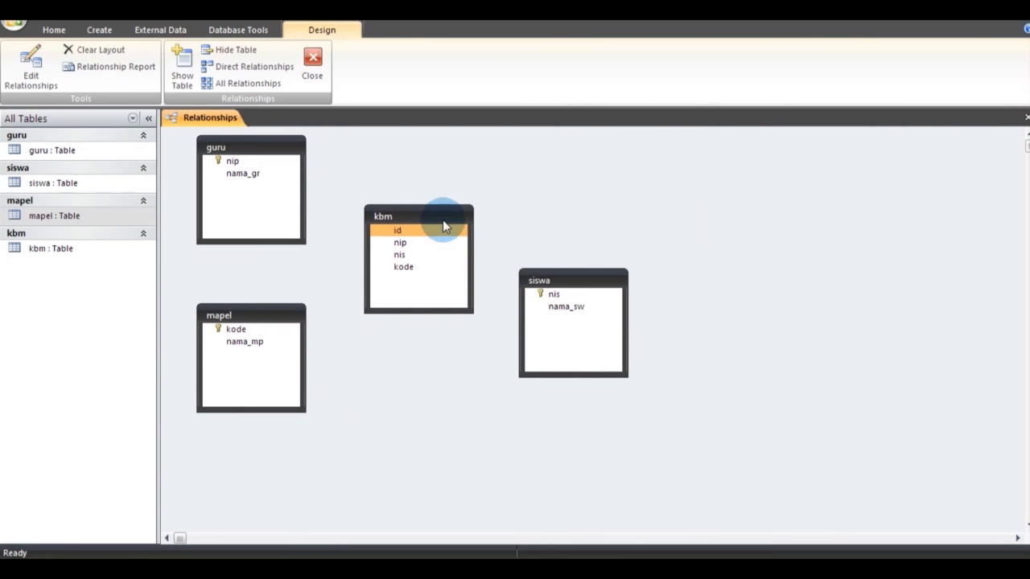
pyautogui.moveTo(274, 307); pyautogui.dragTo(275, 276)
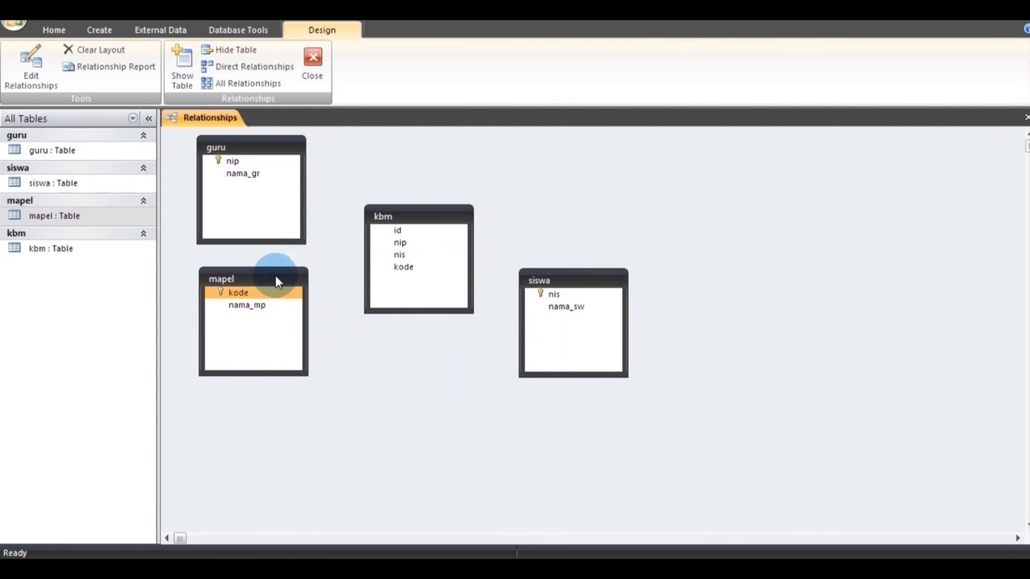
# Step: Tidy the relationships layout by moving siswa up level with kbm and shifting kbm closer to guru and mapel
pyautogui.moveTo(586, 285); pyautogui.dragTo(589, 217)
pyautogui.moveTo(453, 220); pyautogui.dragTo(430, 228)
pyautogui.moveTo(604, 218); pyautogui.dragTo(591, 221)
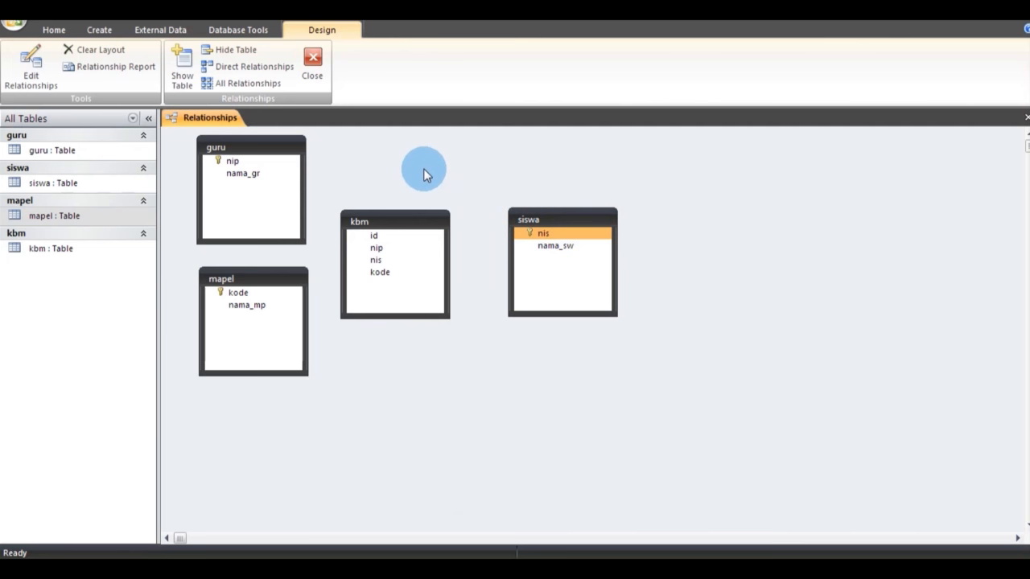
# Step: Create a relationship from guru's nip to kbm's nip with referential integrity enforced
pyautogui.click(231, 162)
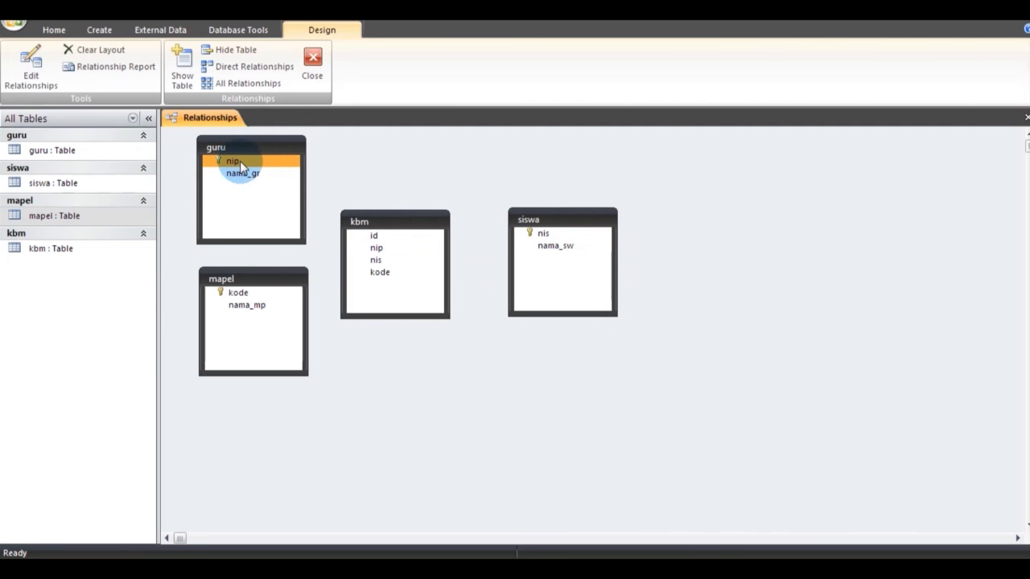
pyautogui.moveTo(246, 167); pyautogui.dragTo(382, 255)
pyautogui.click(516, 130)
pyautogui.moveTo(536, 153); pyautogui.dragTo(605, 197)
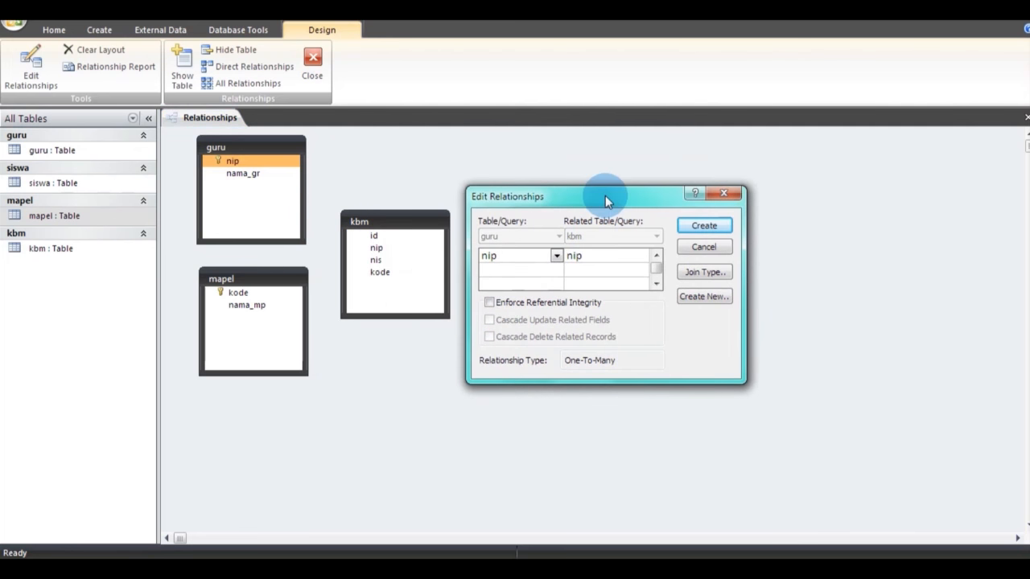
pyautogui.click(490, 304)
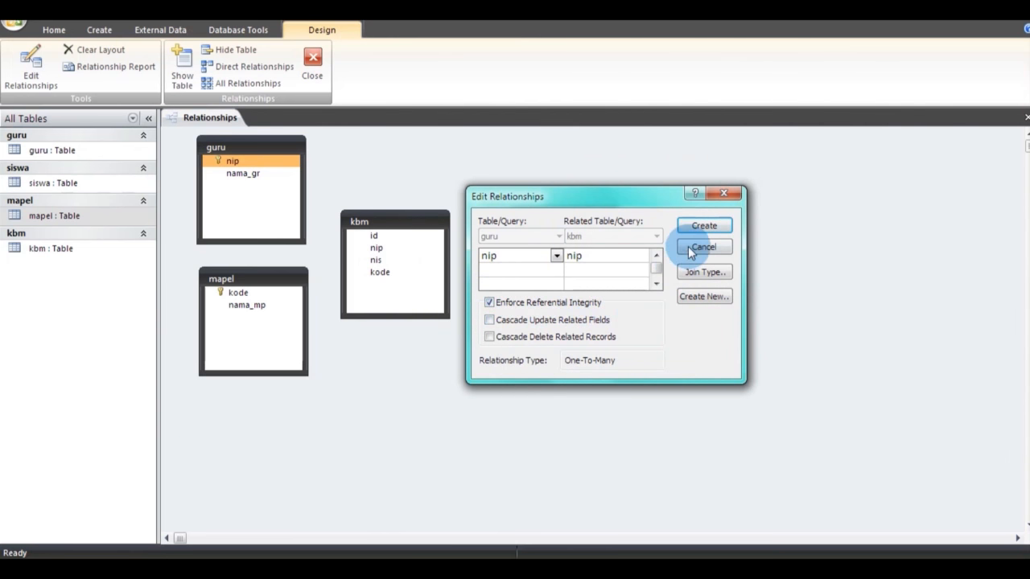
pyautogui.click(727, 226)
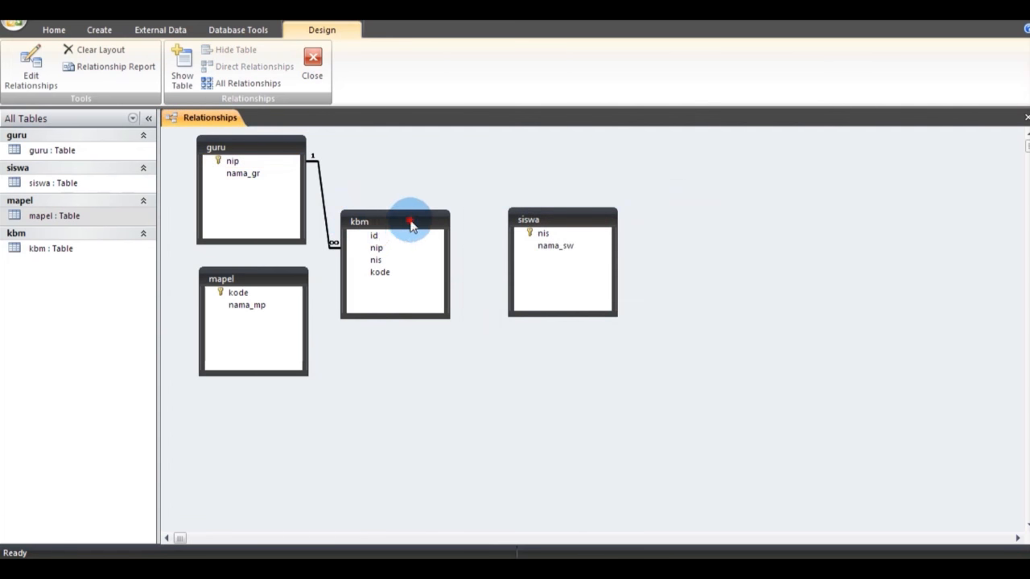
# Step: Move kbm slightly up and relate siswa's nis to kbm's nis with referential integrity enforced
pyautogui.moveTo(409, 221); pyautogui.dragTo(424, 202)
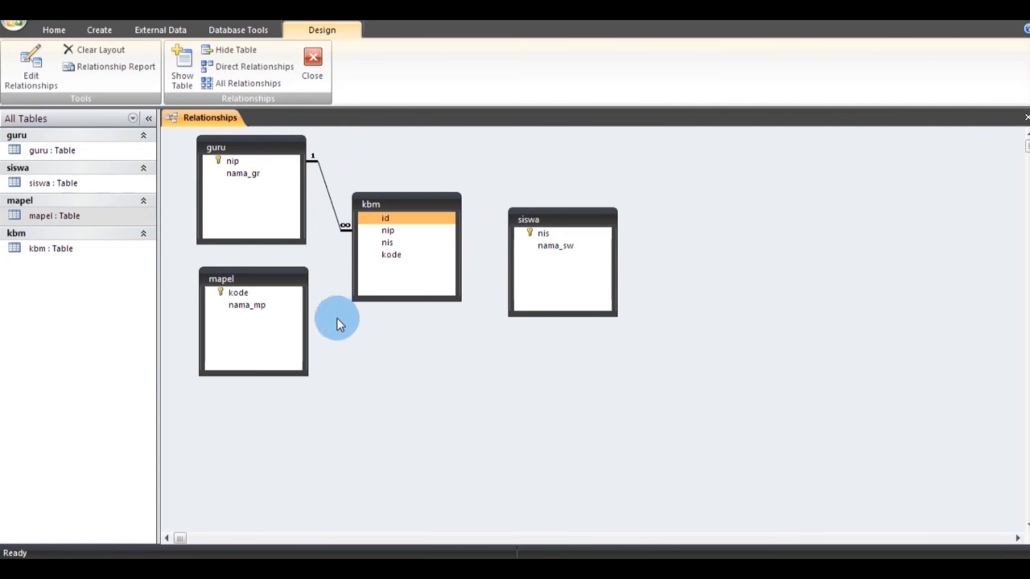
pyautogui.moveTo(542, 236); pyautogui.dragTo(389, 242)
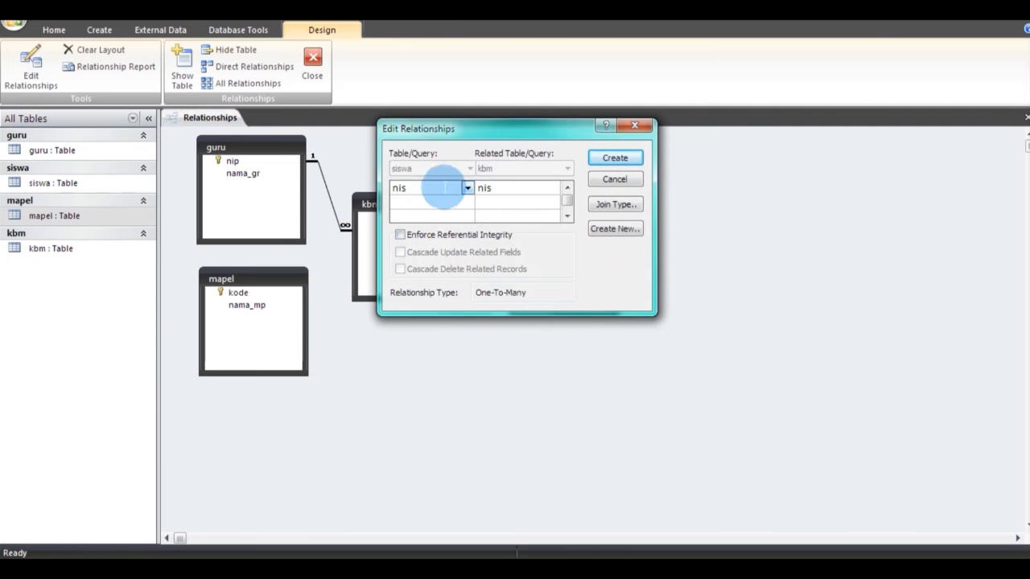
pyautogui.click(400, 235)
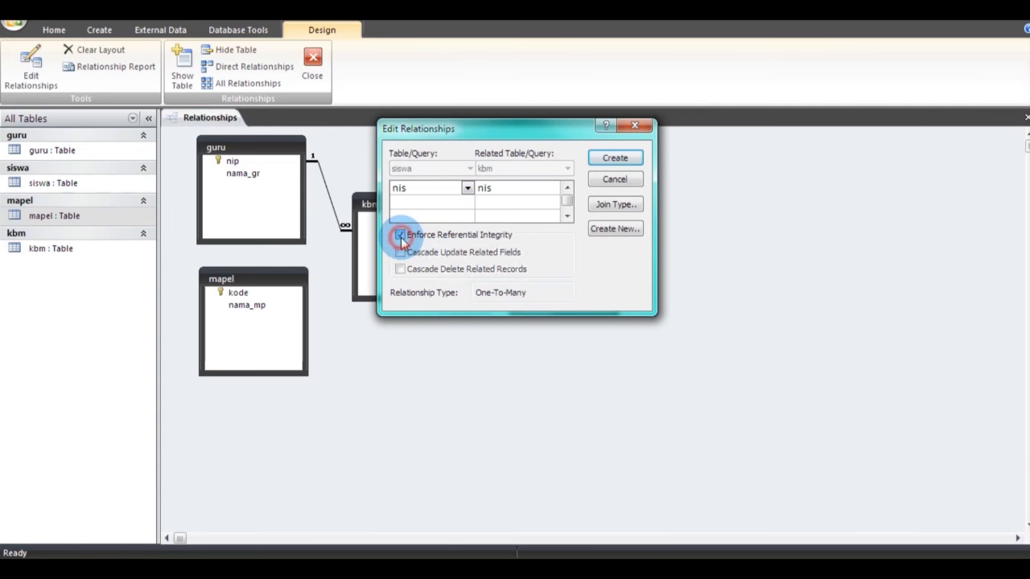
pyautogui.click(616, 158)
# Step: Relate mapel's kode to kbm's kode with referential integrity enforced, and save the relationships layout
pyautogui.click(238, 293)
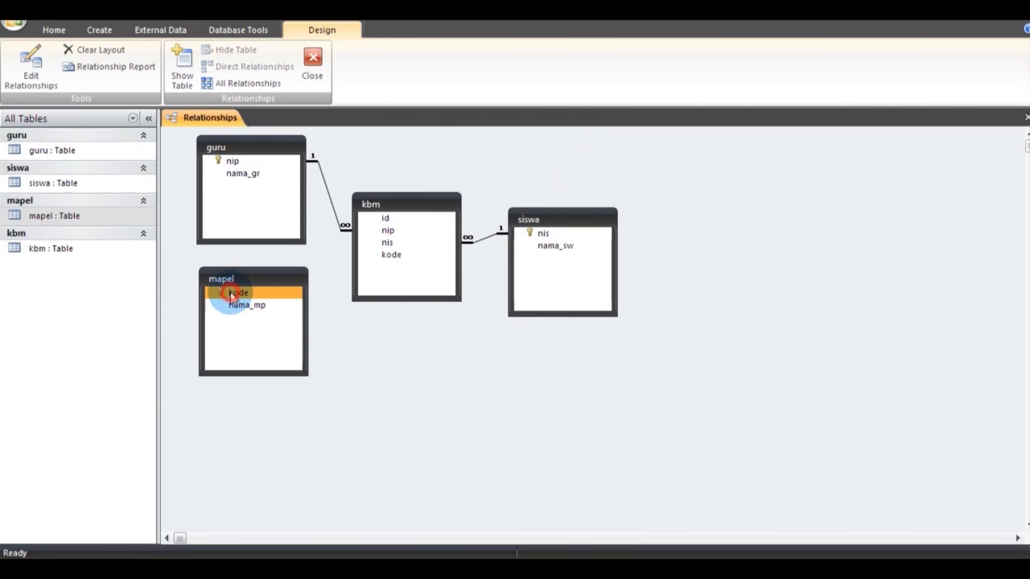
pyautogui.moveTo(239, 299); pyautogui.dragTo(388, 256)
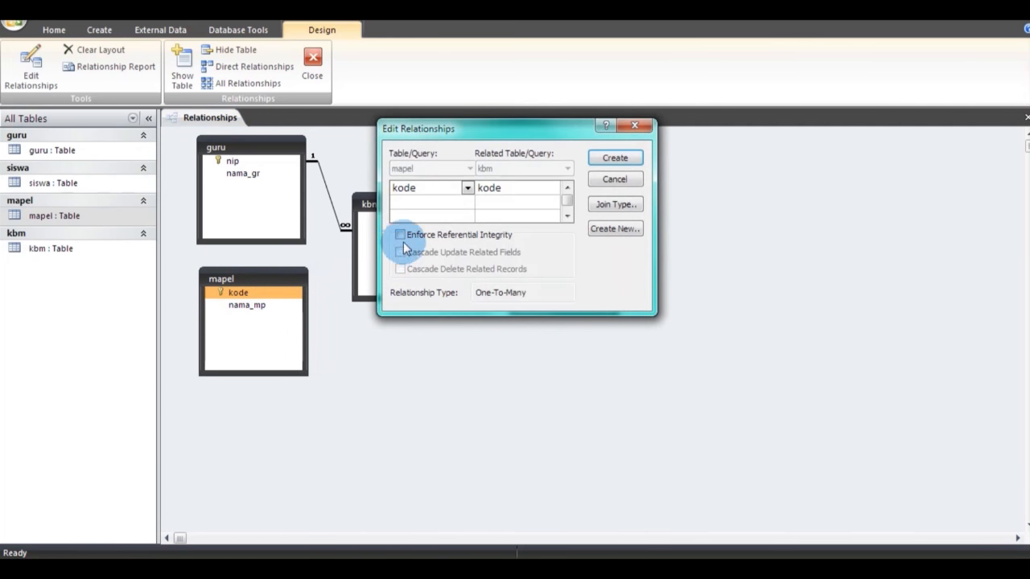
pyautogui.click(404, 237)
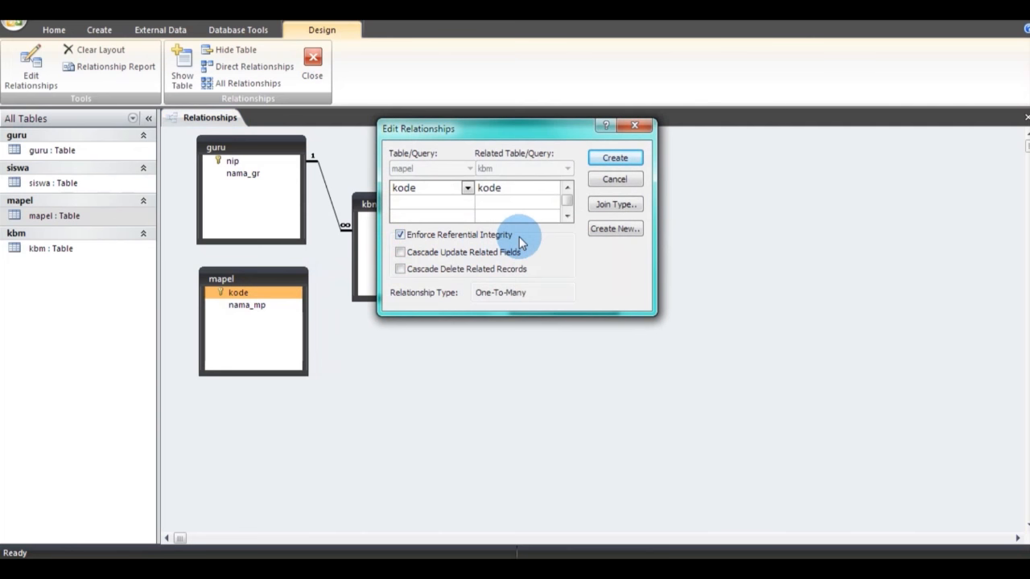
pyautogui.click(603, 157)
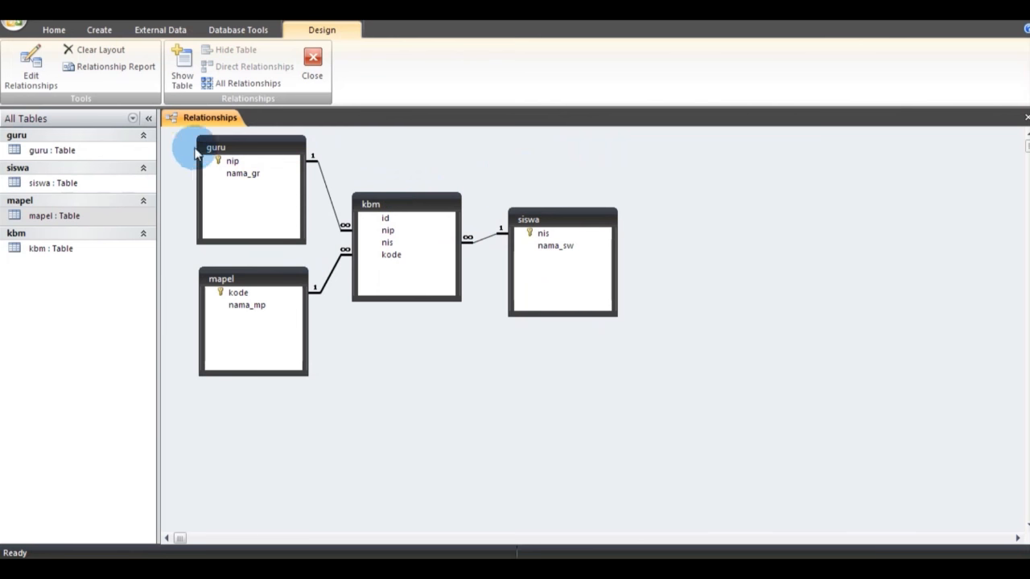
pyautogui.rightClick(199, 118)
pyautogui.click(214, 129)
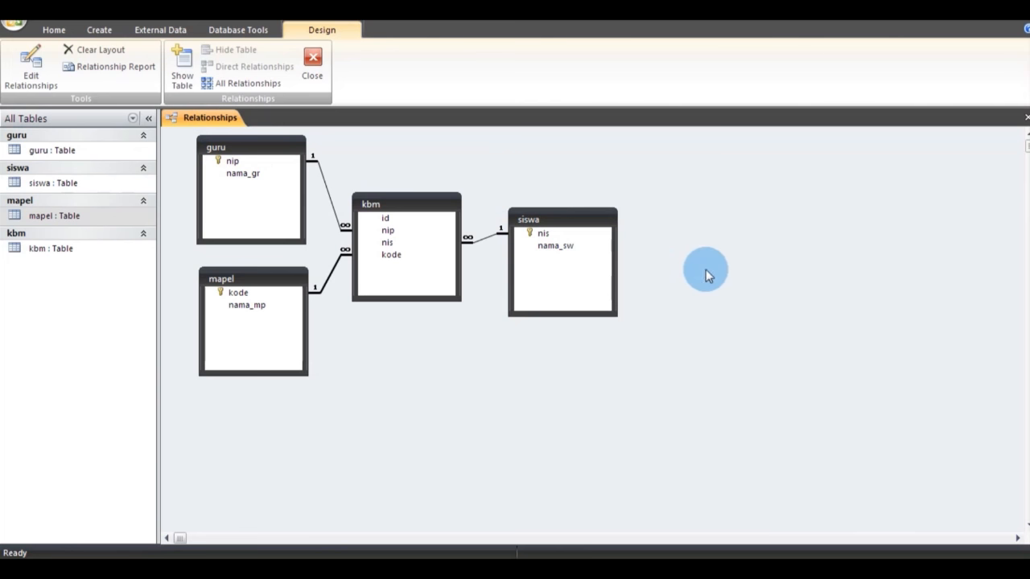
# Step: Create a new query in design view and add the guru, kbm, mapel and siswa tables to it
pyautogui.click(101, 31)
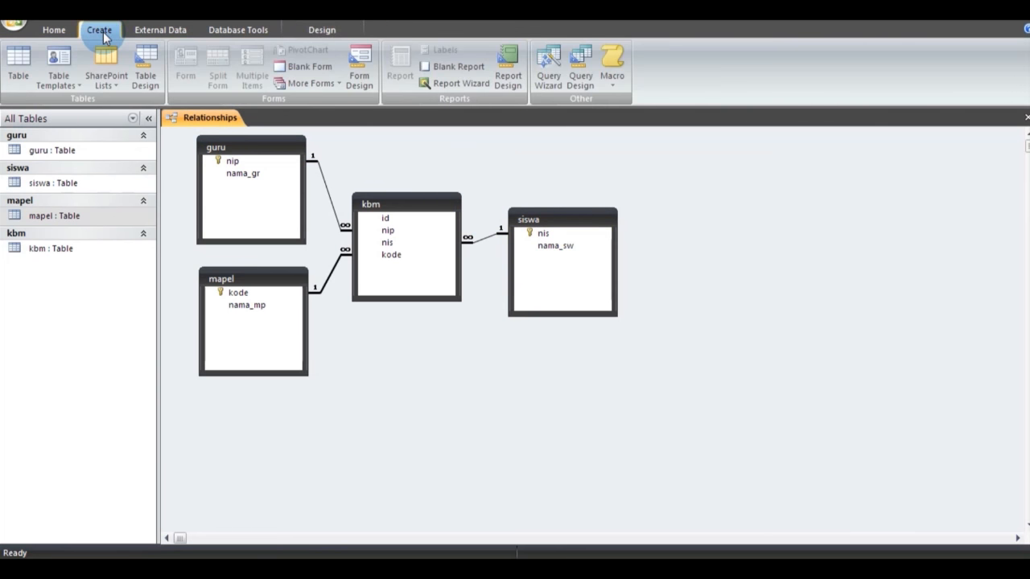
pyautogui.click(542, 189)
pyautogui.click(581, 78)
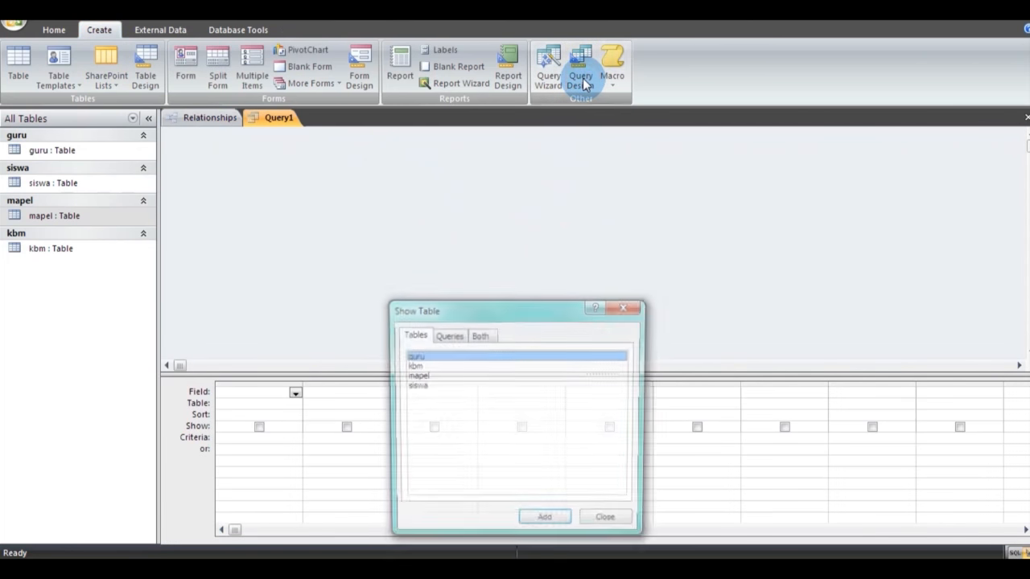
pyautogui.moveTo(536, 307); pyautogui.dragTo(620, 138)
pyautogui.click(530, 254)
pyautogui.moveTo(592, 296); pyautogui.dragTo(461, 170)
pyautogui.click(636, 361)
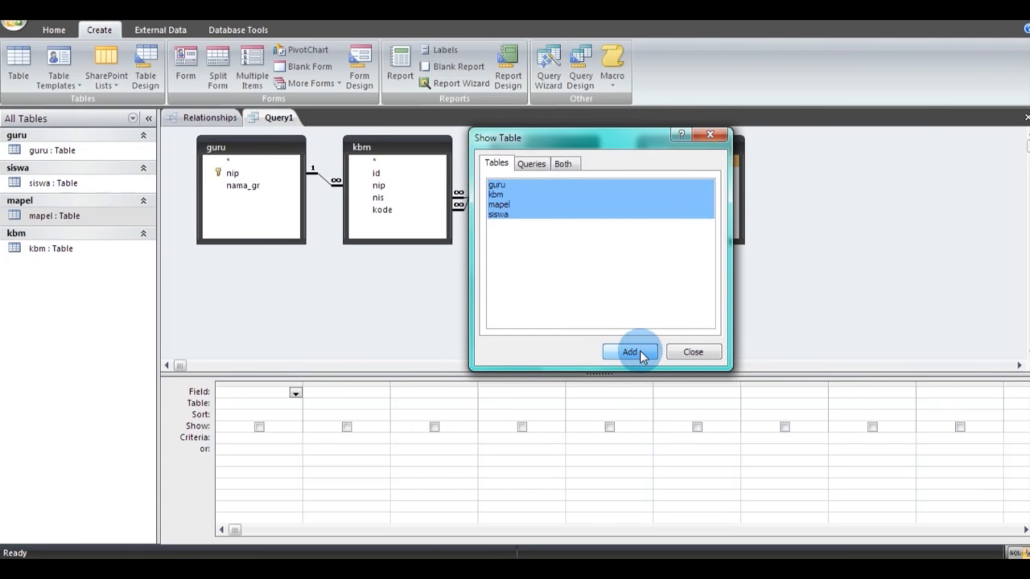
pyautogui.click(678, 350)
# Step: Arrange the query's tables with mapel below guru, kbm in the middle and siswa to the right of kbm
pyautogui.moveTo(410, 153); pyautogui.dragTo(425, 182)
pyautogui.moveTo(547, 145); pyautogui.dragTo(247, 260)
pyautogui.moveTo(260, 149); pyautogui.dragTo(234, 143)
pyautogui.moveTo(265, 260); pyautogui.dragTo(239, 259)
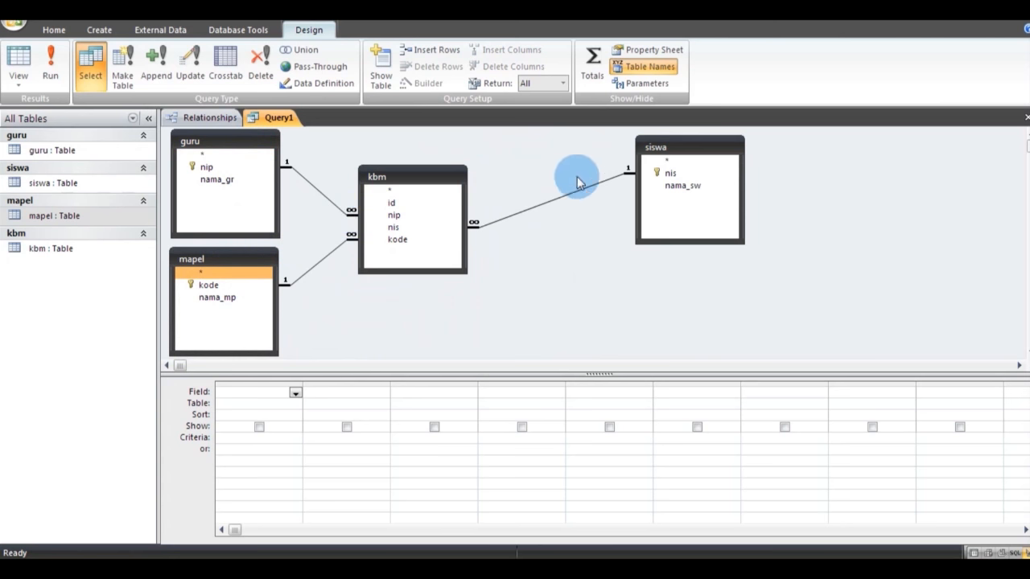
pyautogui.moveTo(666, 151); pyautogui.dragTo(553, 178)
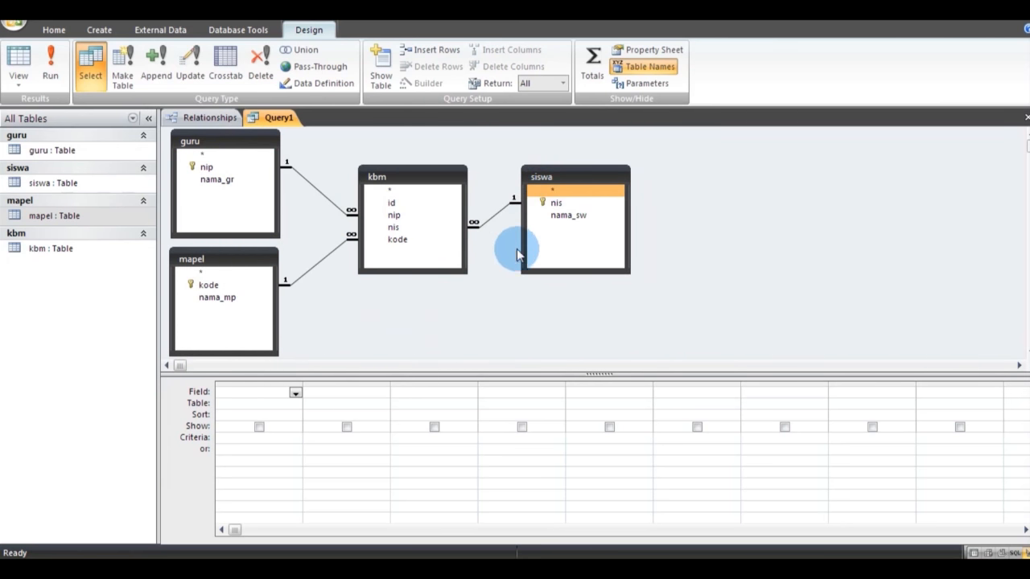
pyautogui.click(447, 185)
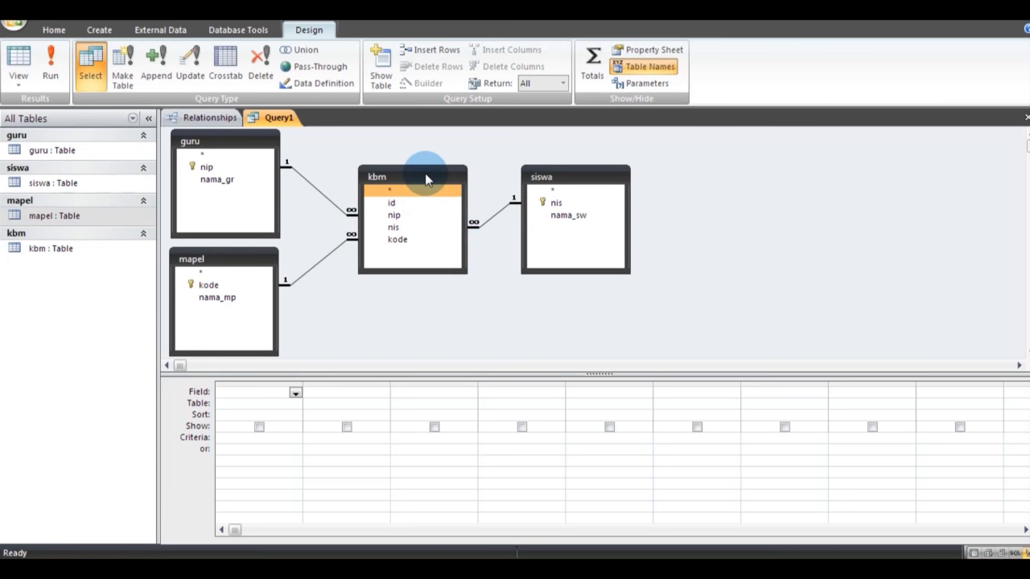
# Step: Add kbm's nis and siswa's nama_sw as the first two fields of the query
pyautogui.click(394, 228)
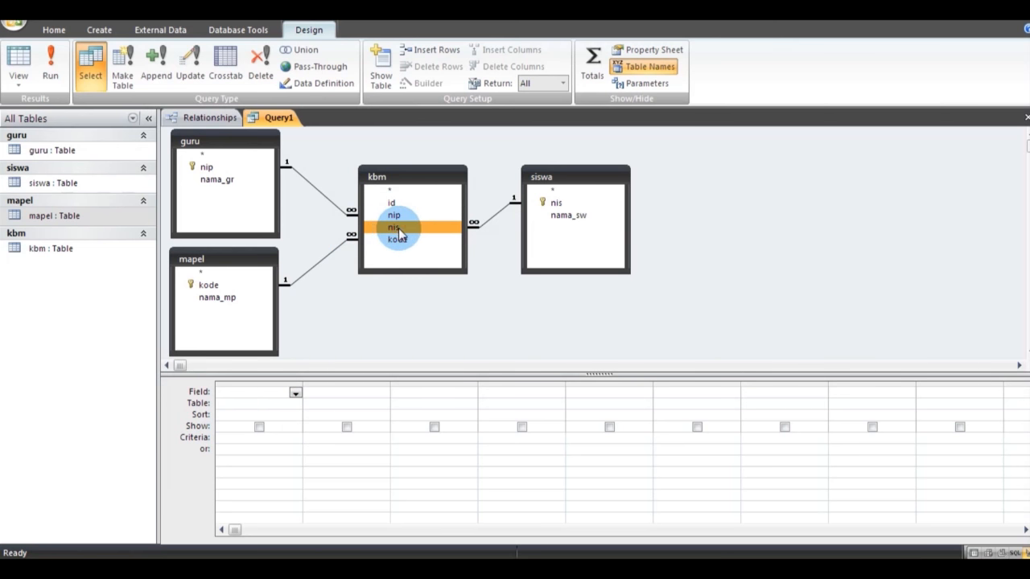
pyautogui.moveTo(393, 231); pyautogui.dragTo(212, 391)
pyautogui.click(192, 394)
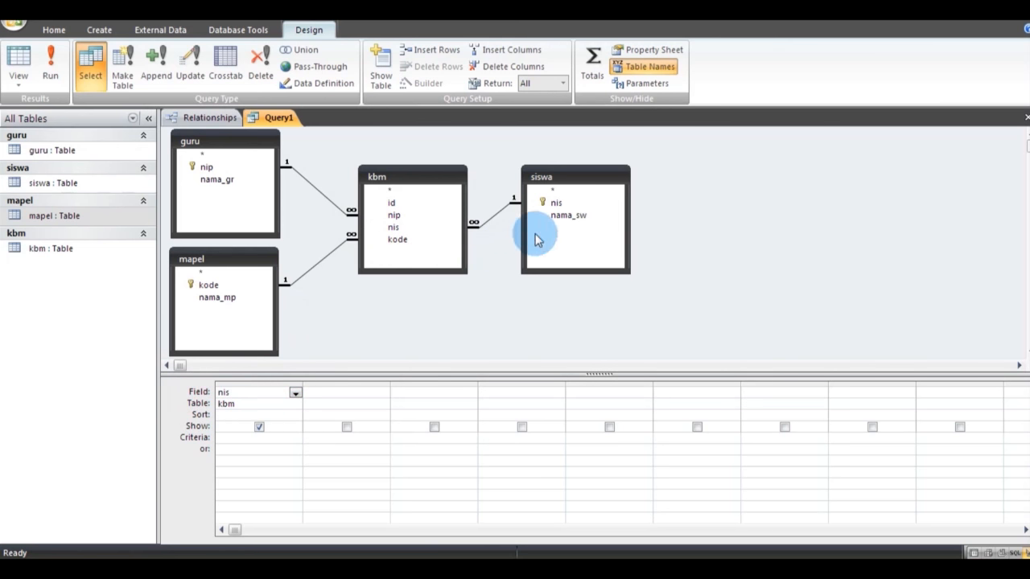
pyautogui.click(563, 216)
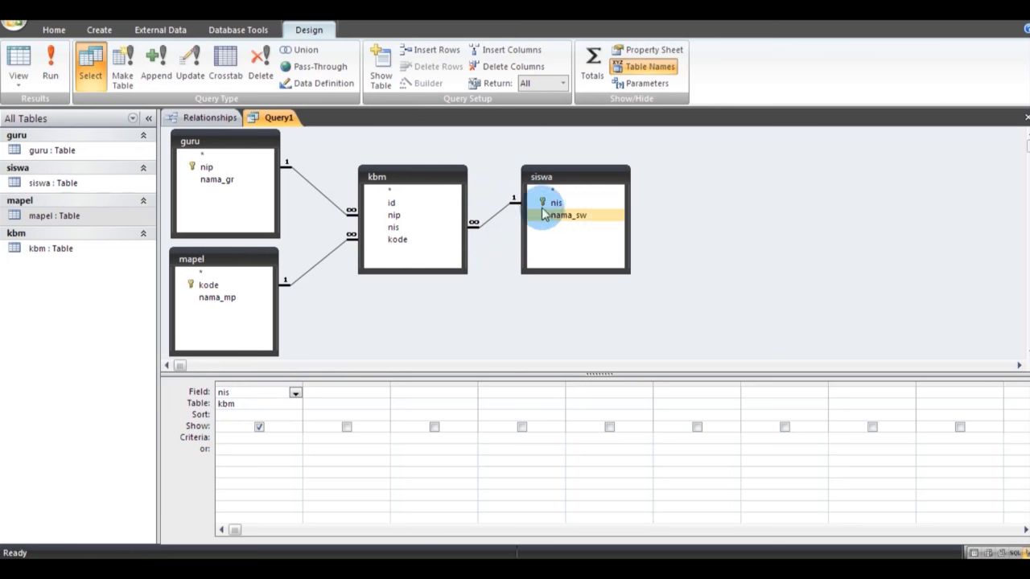
pyautogui.doubleClick(566, 216)
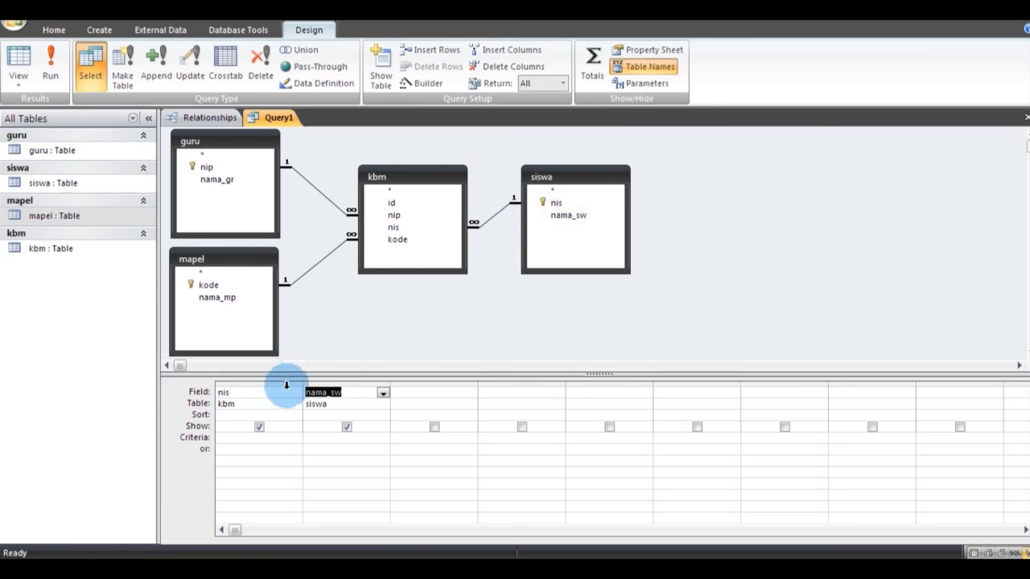
pyautogui.click(338, 403)
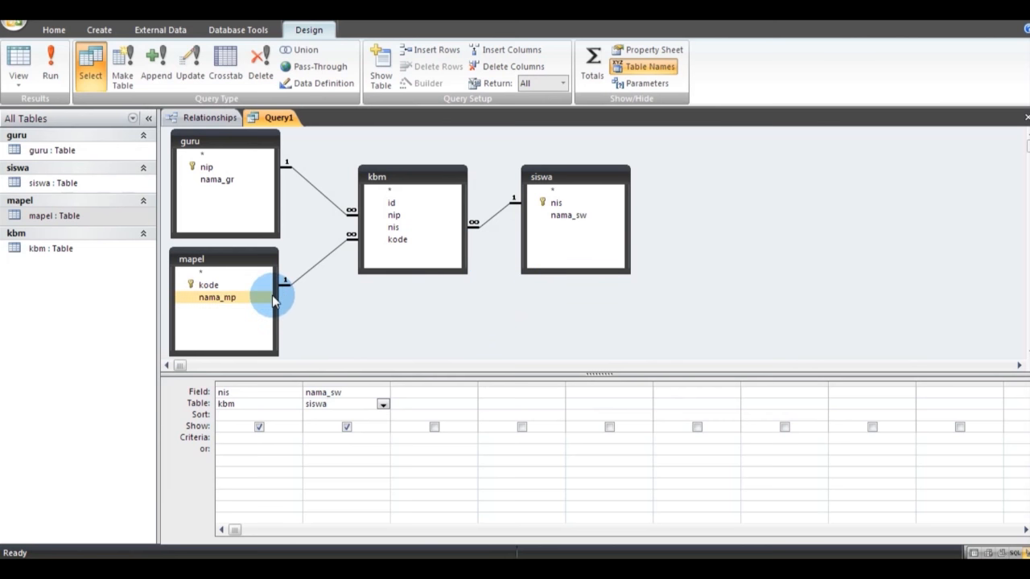
# Step: Add kbm's kode and mapel's nama_mp as the third and fourth query fields
pyautogui.click(216, 298)
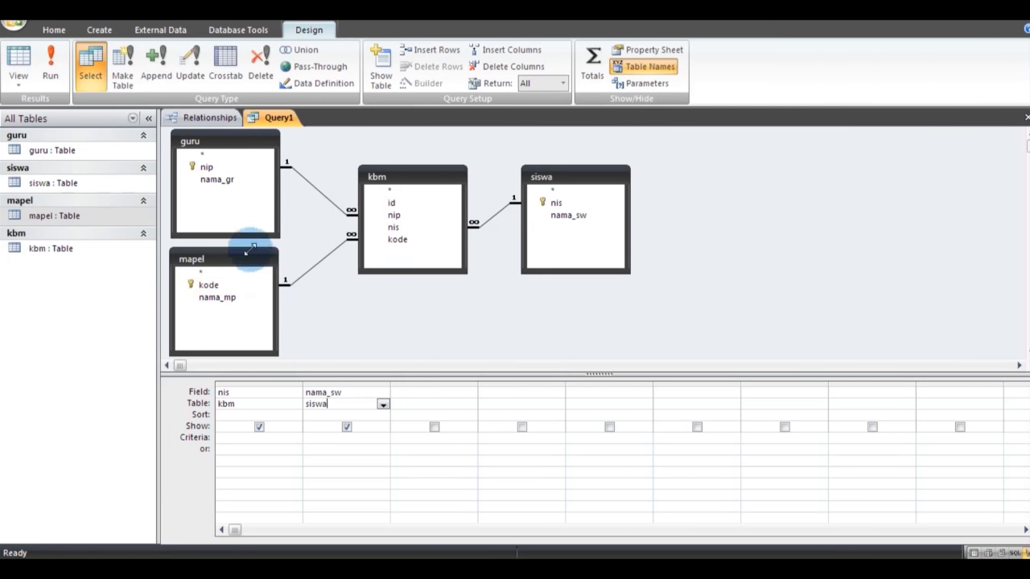
pyautogui.click(397, 242)
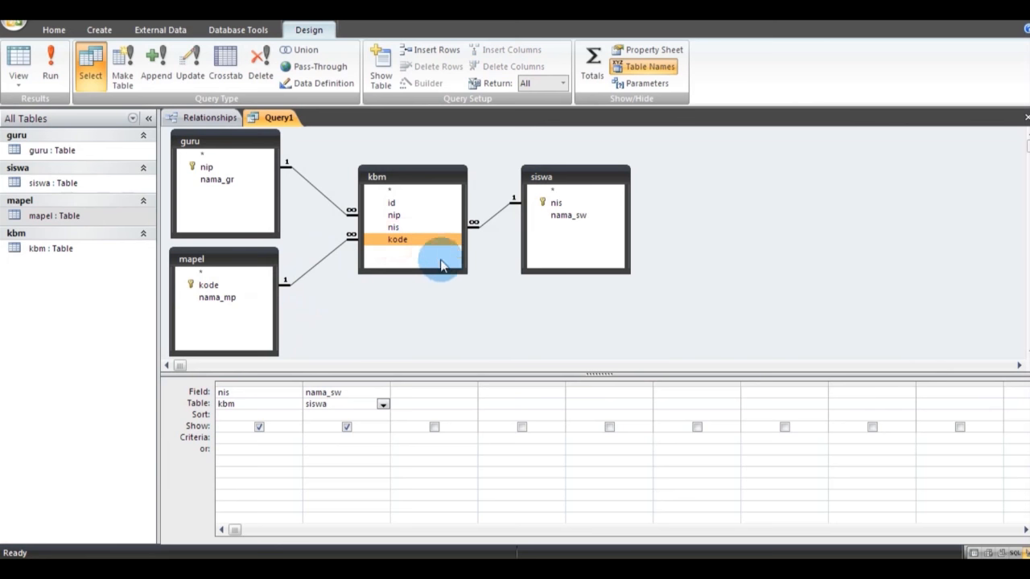
pyautogui.doubleClick(399, 240)
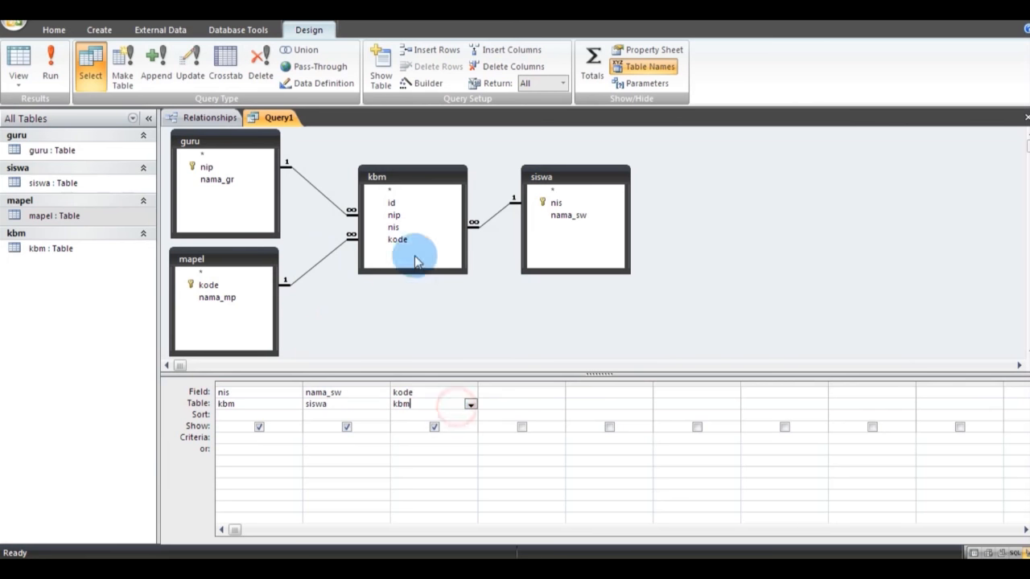
pyautogui.click(203, 291)
pyautogui.moveTo(212, 297); pyautogui.dragTo(515, 459)
pyautogui.click(545, 404)
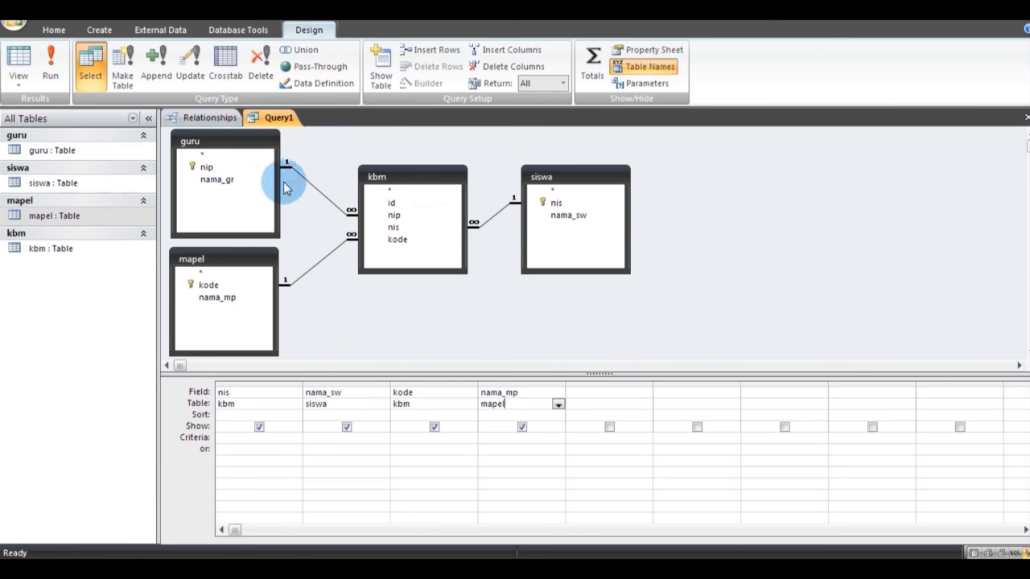
# Step: Add guru's nama_gr and kbm's nip as the fifth and sixth query fields
pyautogui.click(206, 169)
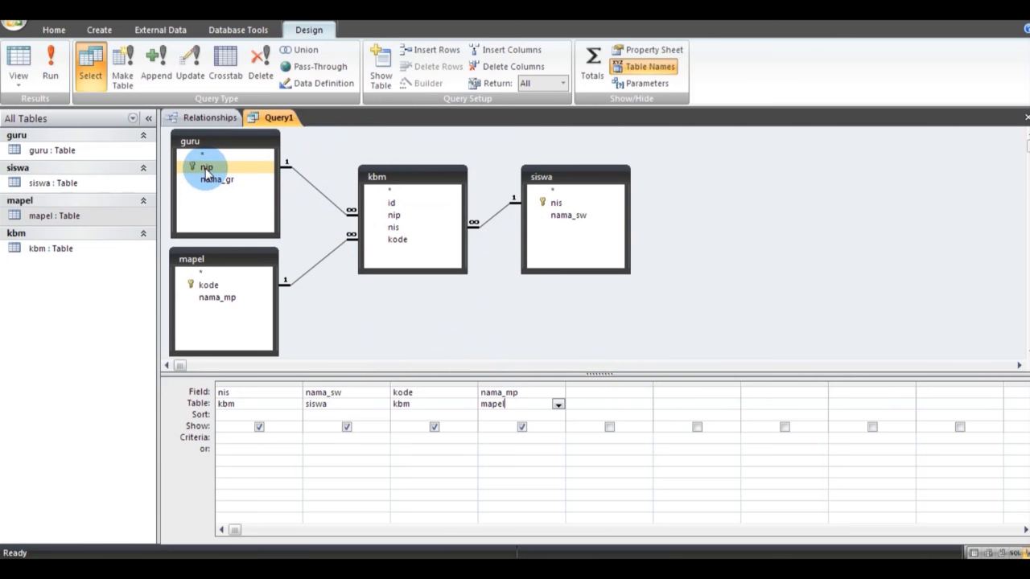
pyautogui.moveTo(209, 179); pyautogui.dragTo(617, 382)
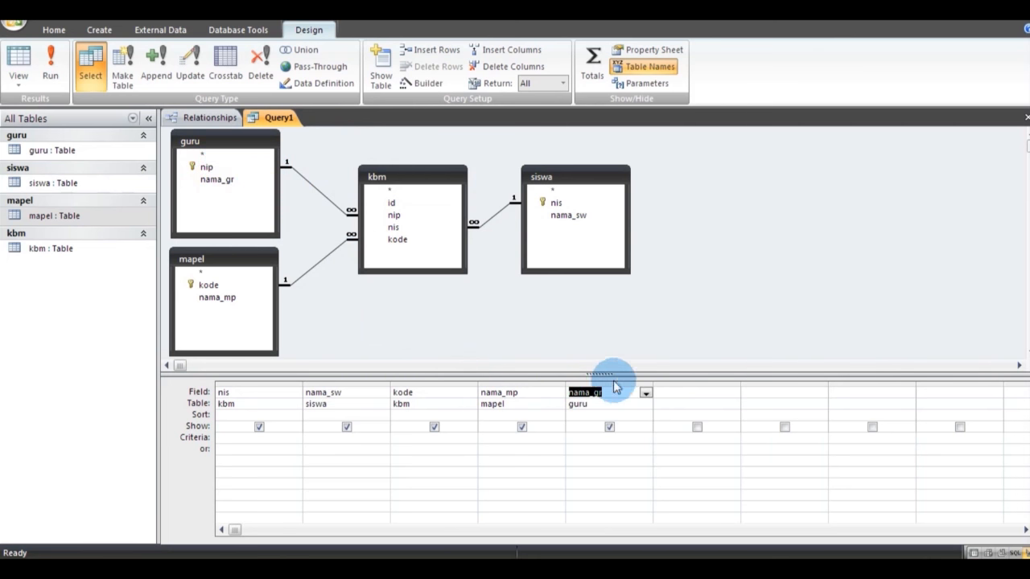
pyautogui.click(613, 392)
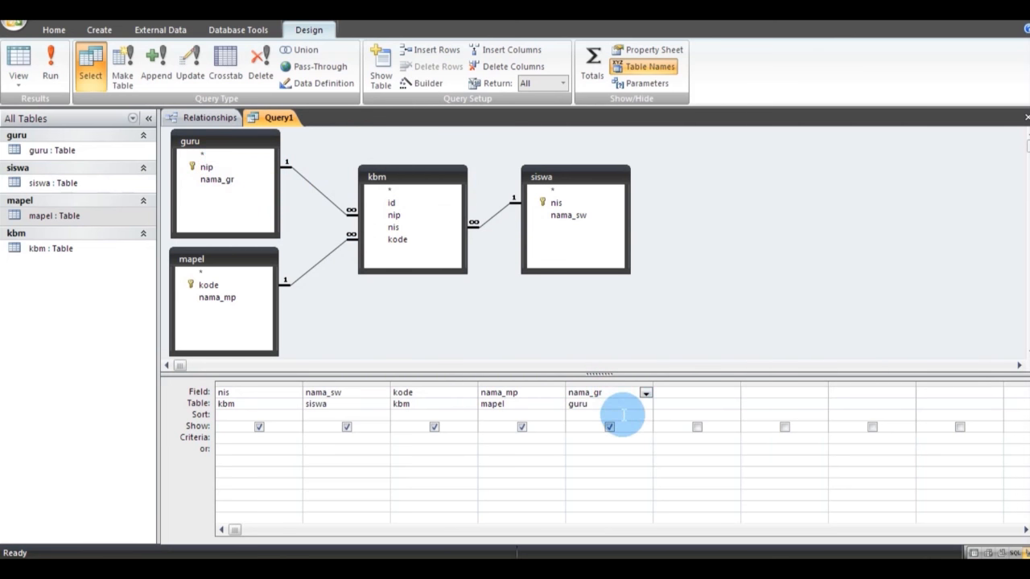
pyautogui.click(392, 215)
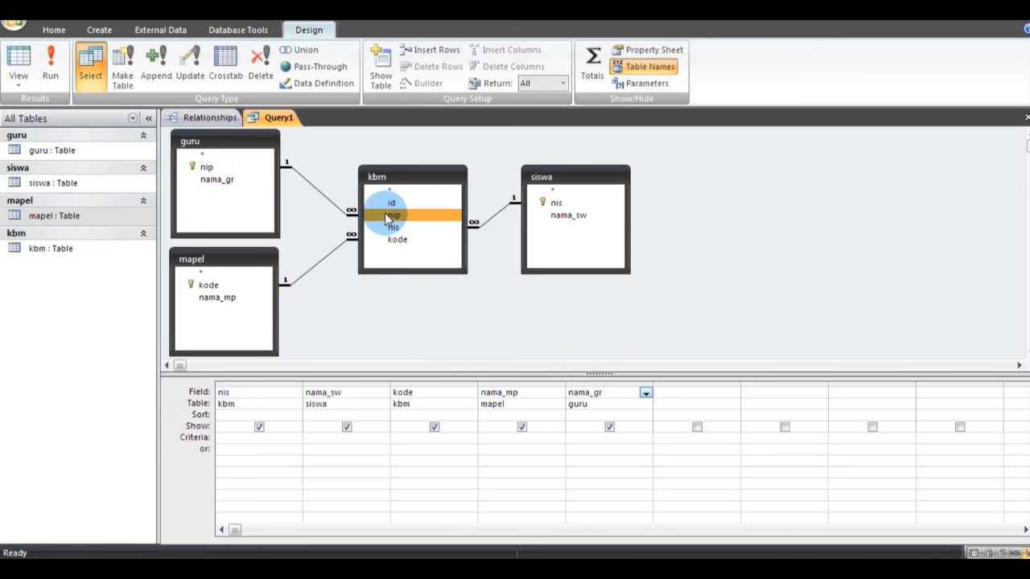
pyautogui.moveTo(387, 219); pyautogui.dragTo(702, 393)
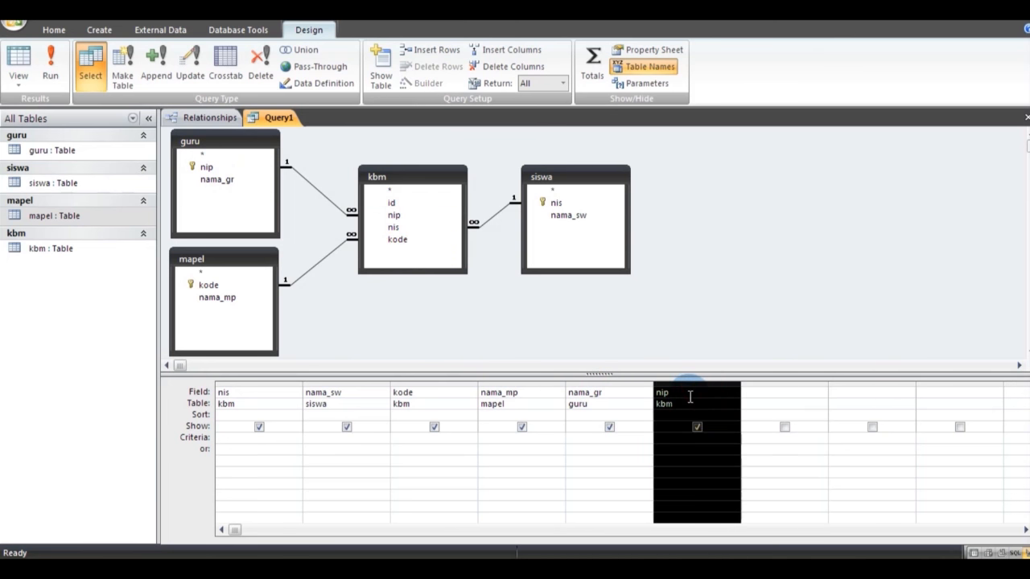
pyautogui.click(689, 397)
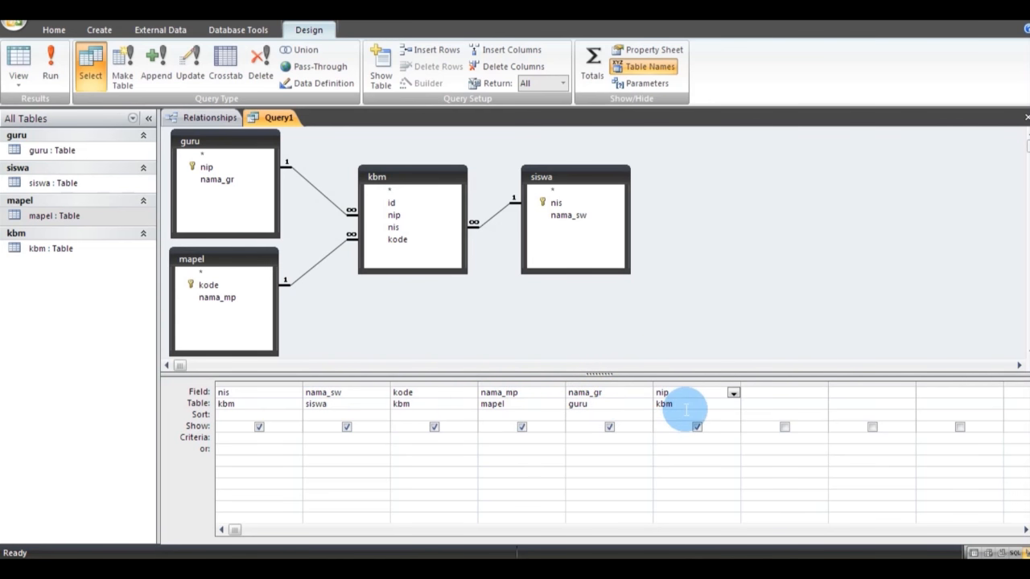
# Step: Save the query under the name Query1
pyautogui.rightClick(291, 119)
pyautogui.click(309, 135)
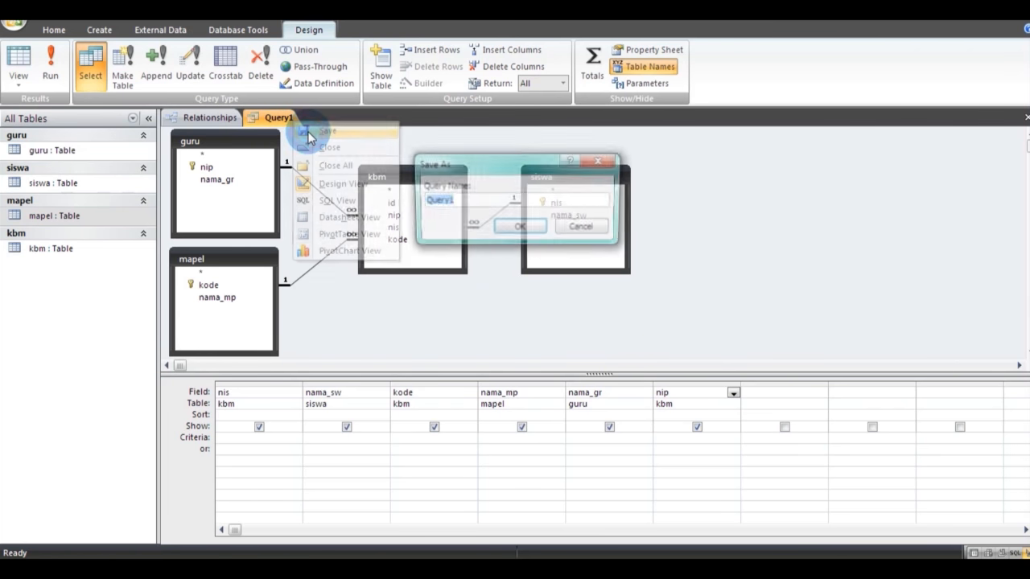
pyautogui.click(519, 228)
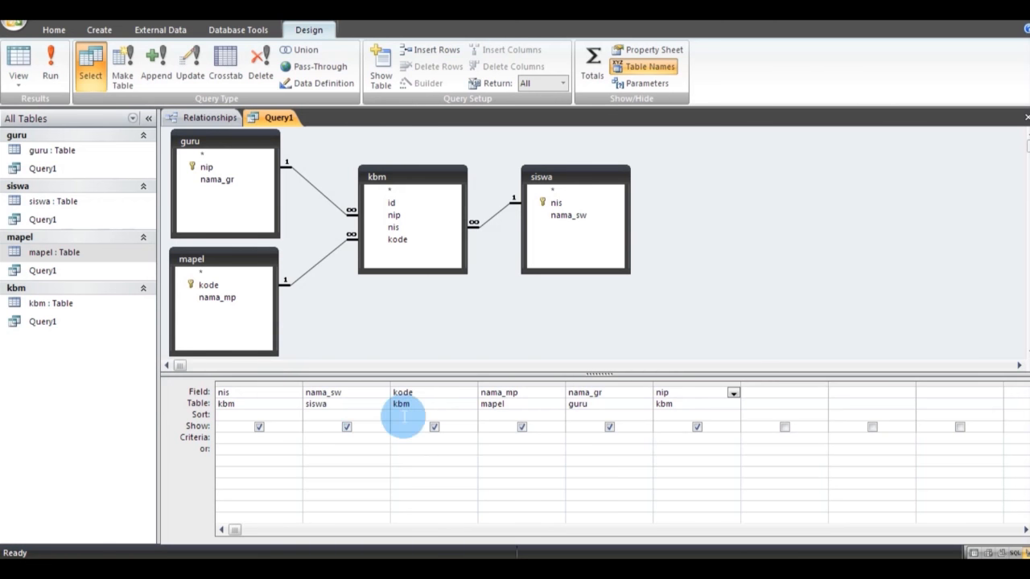
# Step: Enter mp1 as the criterion for kbm's kode field and display the query results as a datasheet
pyautogui.click(402, 392)
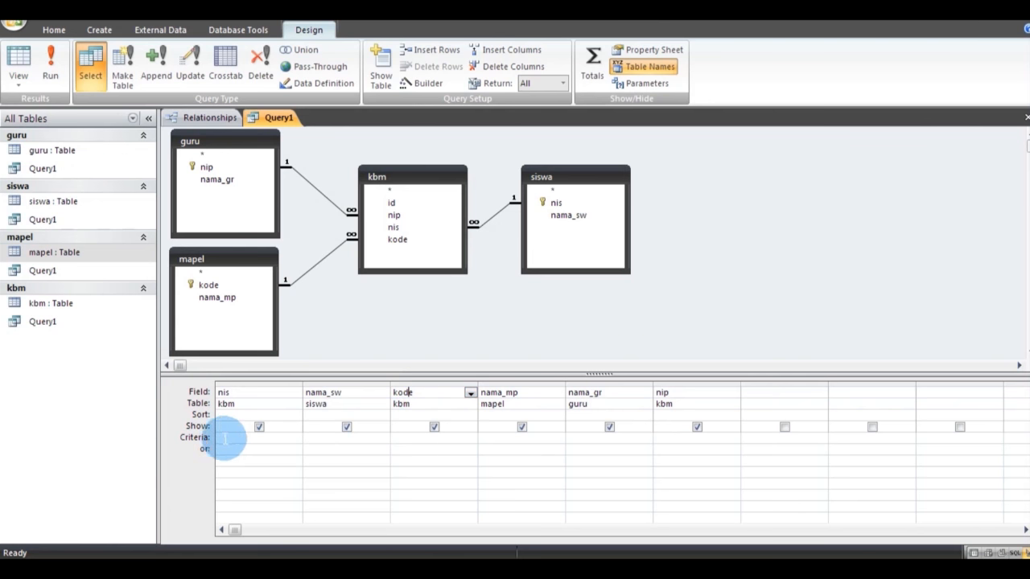
pyautogui.click(250, 437)
pyautogui.click(428, 437)
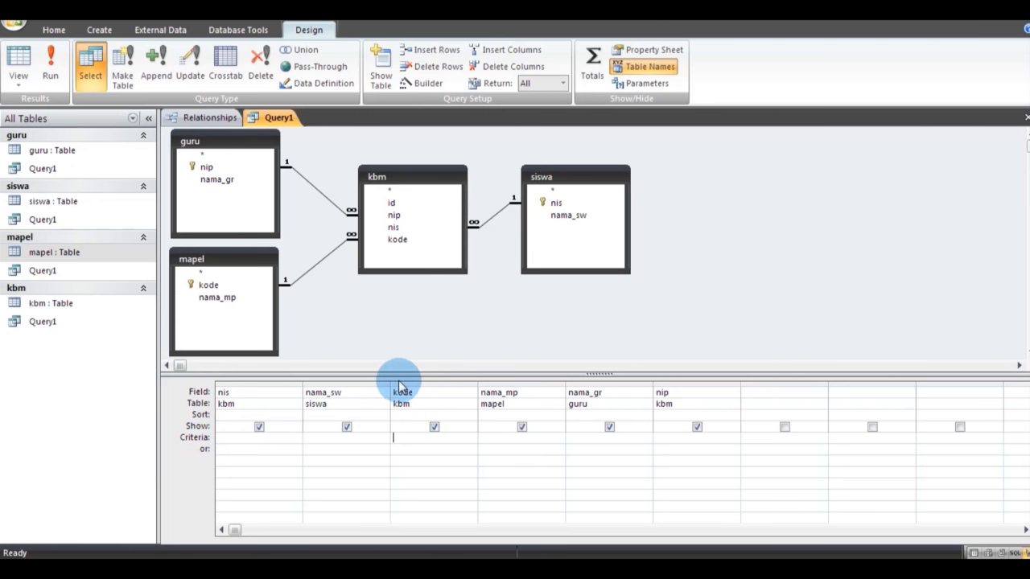
pyautogui.click(400, 438)
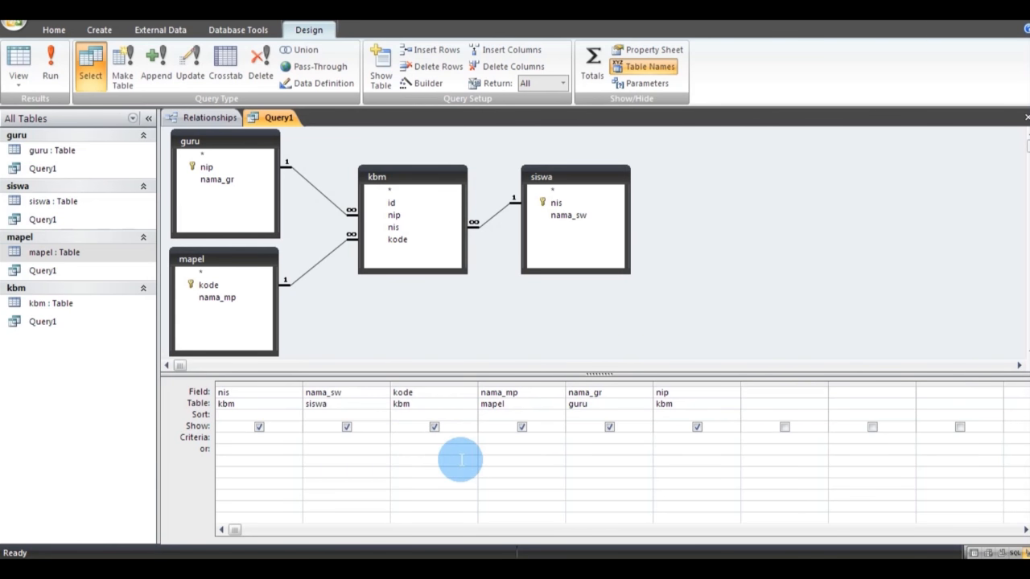
pyautogui.write('mp1')
pyautogui.click(427, 328)
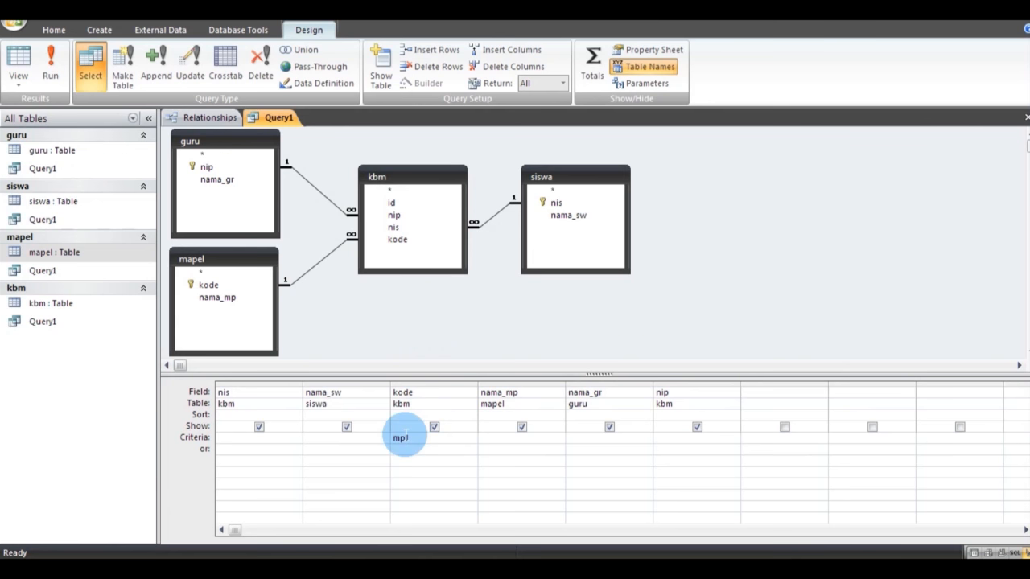
pyautogui.rightClick(278, 119)
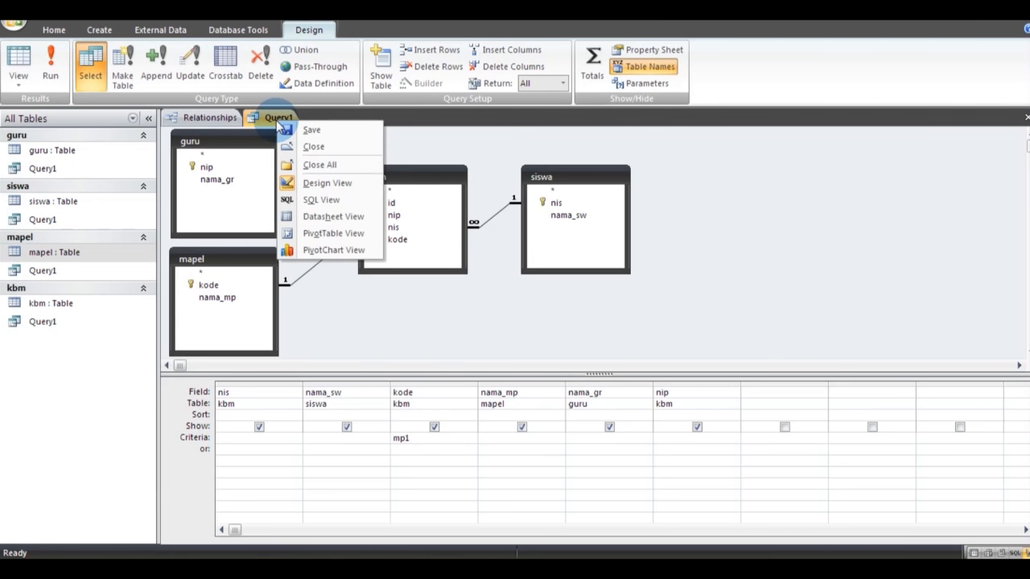
pyautogui.click(362, 220)
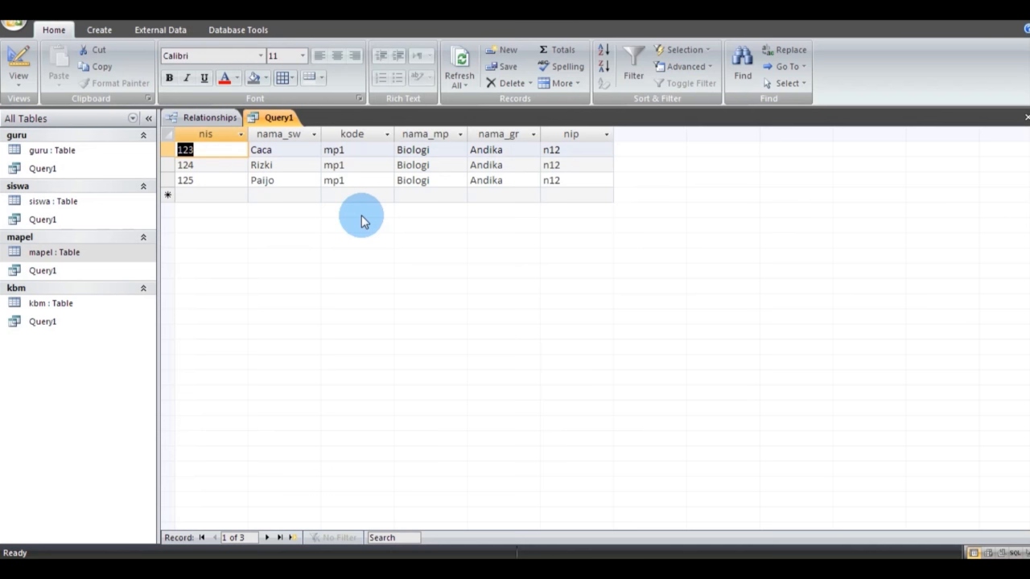
# Step: Examine the SQL statement of the query filtered by kode
pyautogui.rightClick(282, 117)
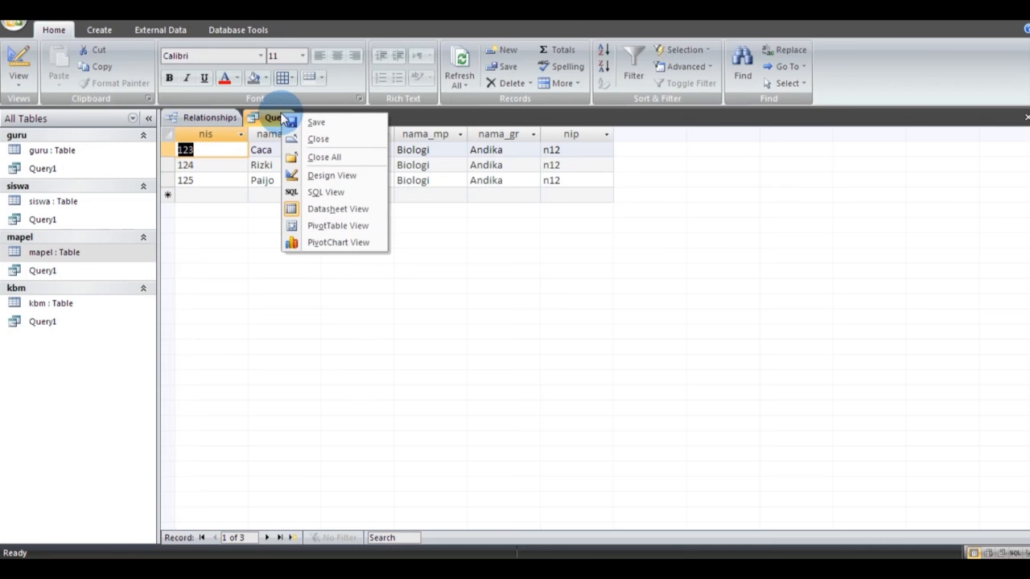
pyautogui.click(334, 192)
pyautogui.click(300, 164)
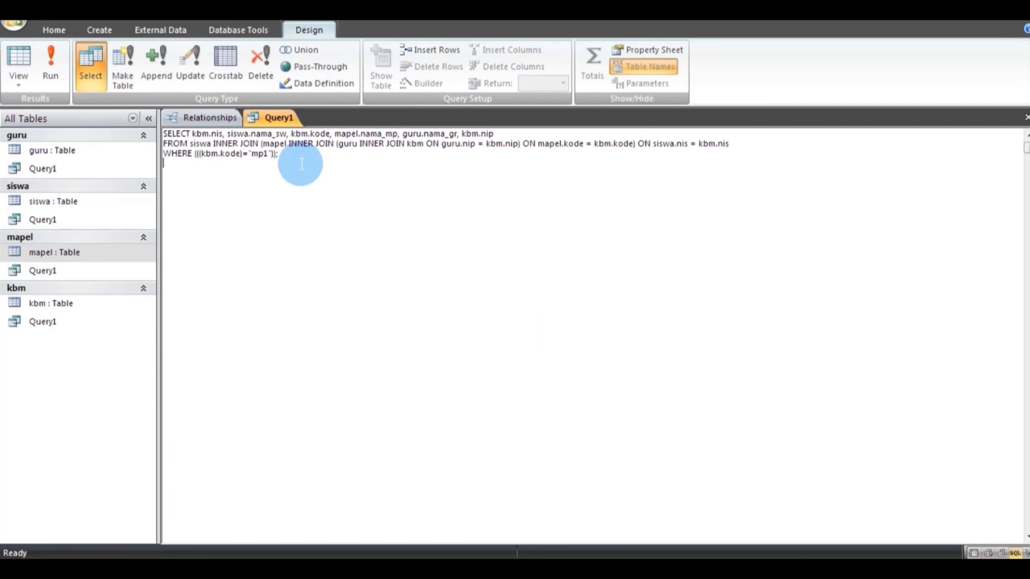
# Step: Return to the query's design and clear the criterion from the kode field
pyautogui.rightClick(255, 122)
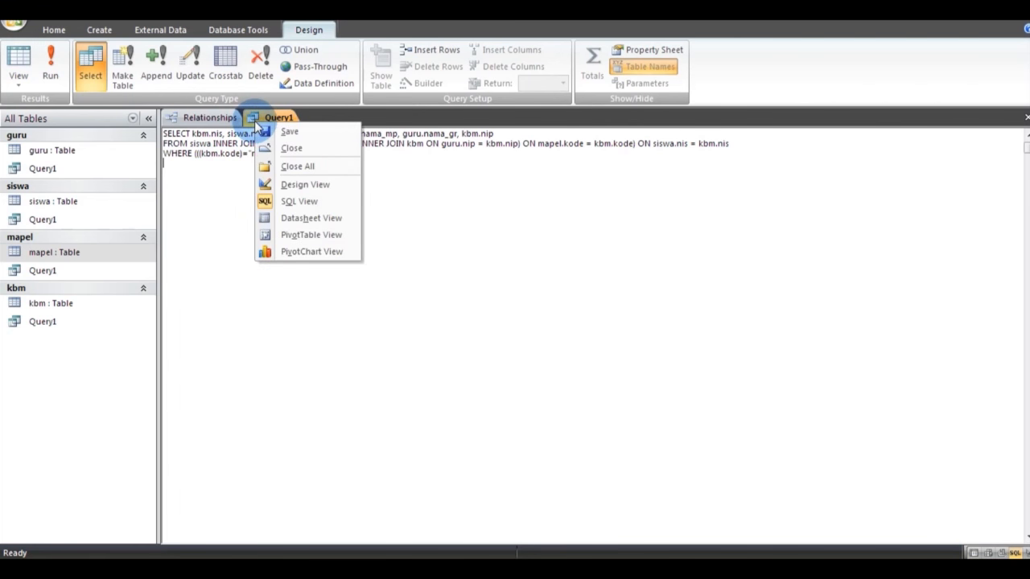
pyautogui.click(315, 185)
pyautogui.moveTo(412, 439); pyautogui.dragTo(370, 438)
pyautogui.press('Delete')
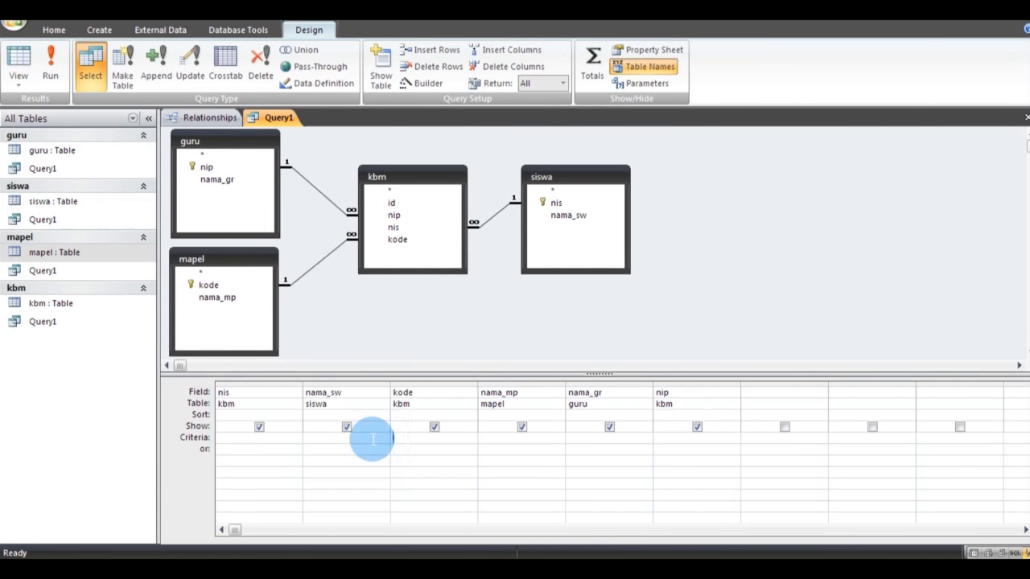
# Step: Set the criterion for kbm's nip field to n13 and display the query results as a datasheet
pyautogui.click(671, 441)
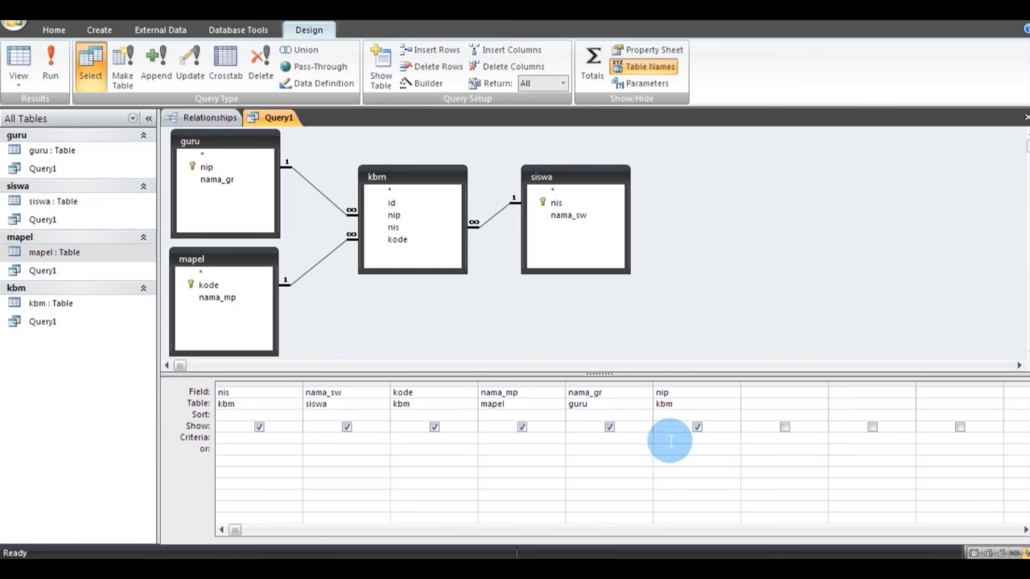
pyautogui.write('n13')
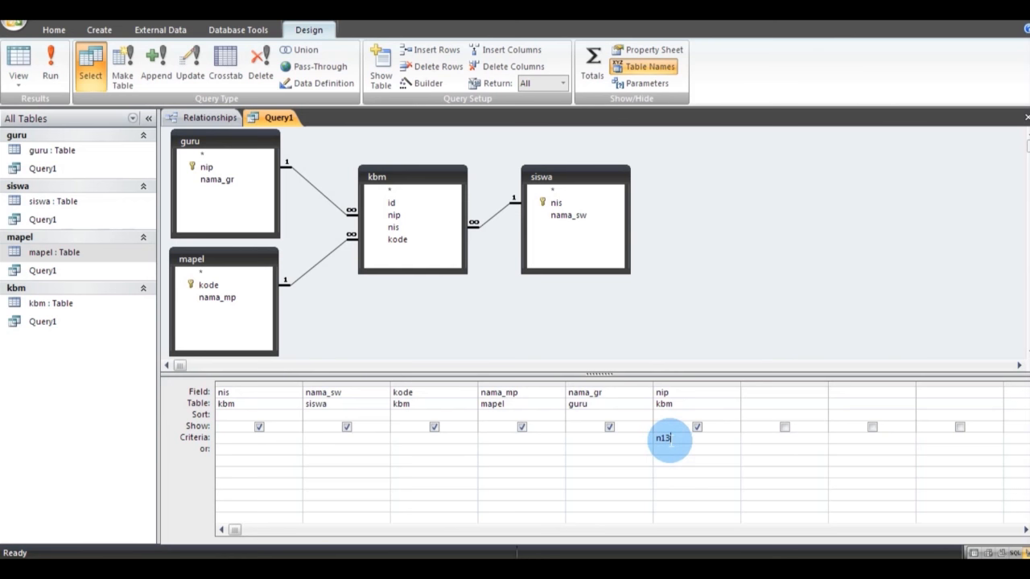
pyautogui.rightClick(291, 128)
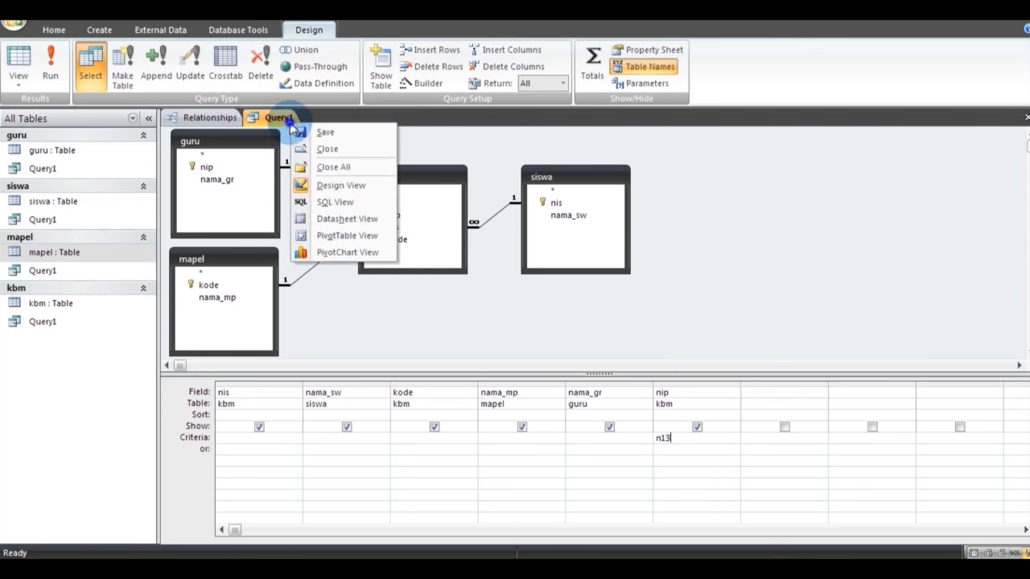
pyautogui.click(371, 221)
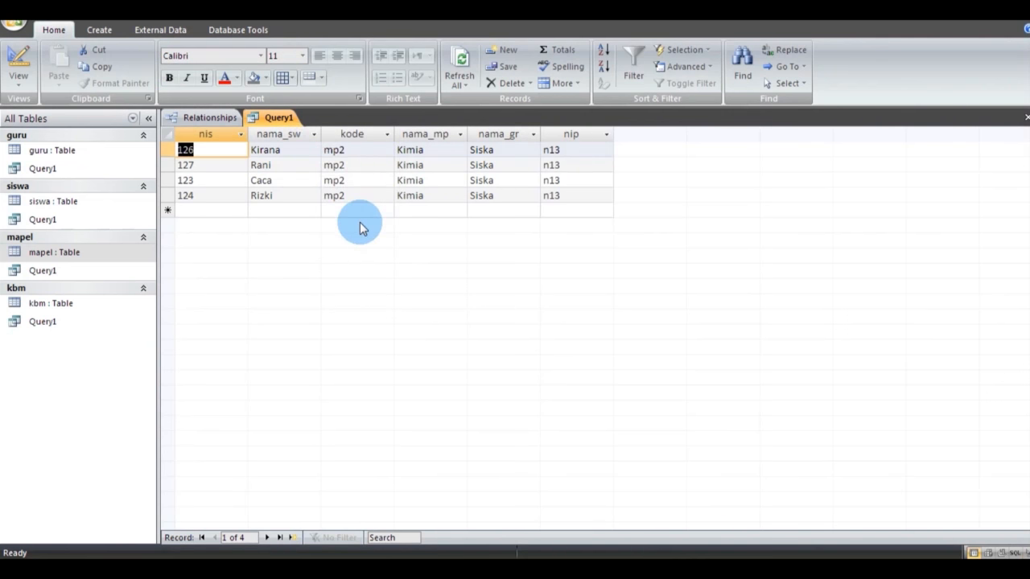
pyautogui.click(552, 150)
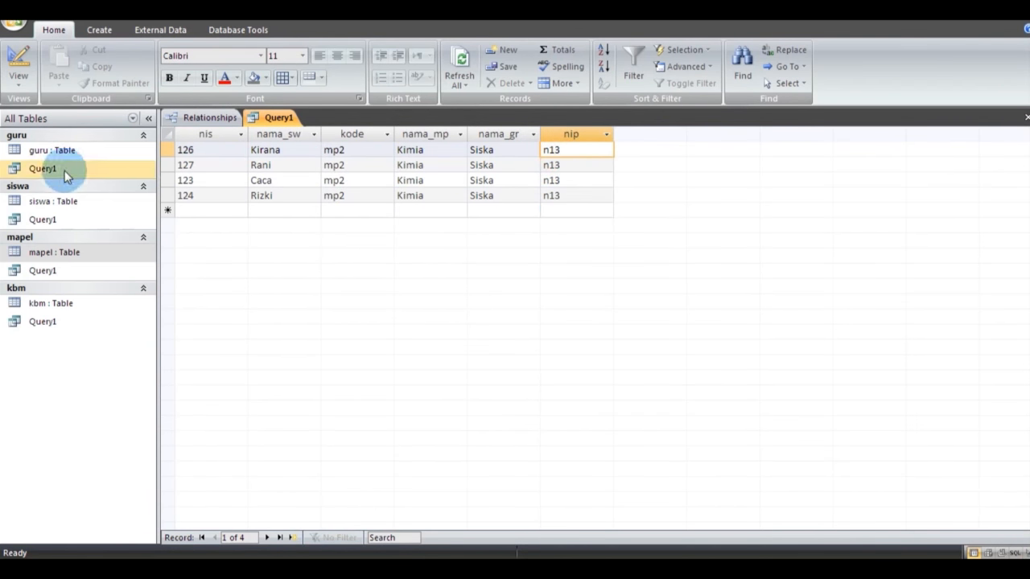
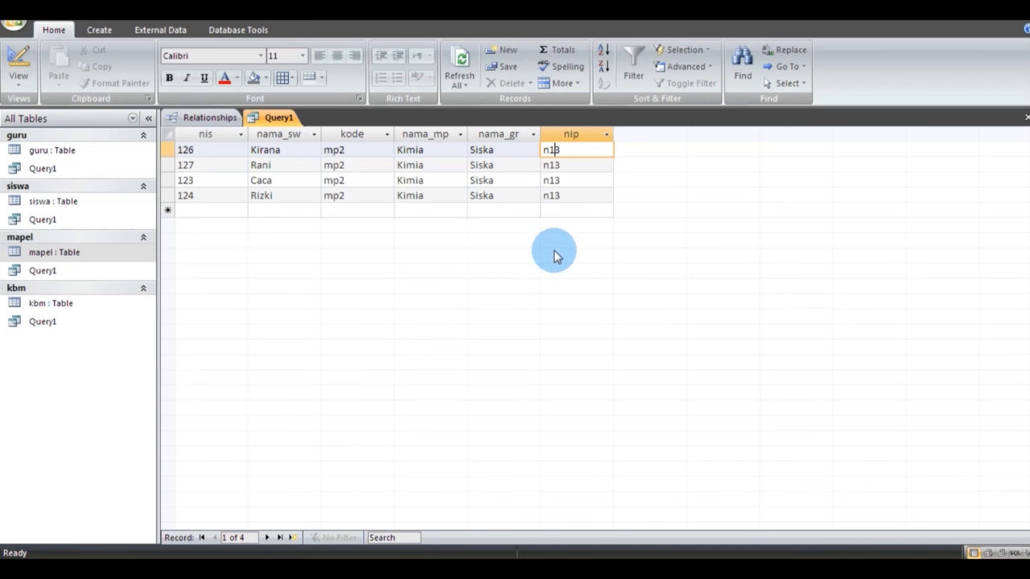
# Step: Examine the WHERE condition on nip in the query's SQL statement, and return to the datasheet
pyautogui.rightClick(278, 118)
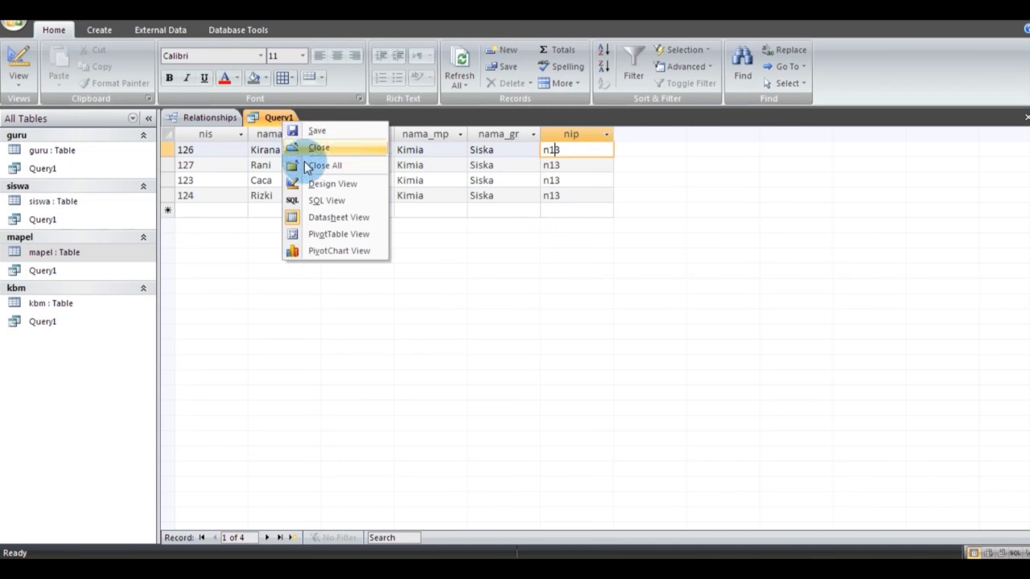
pyautogui.click(315, 201)
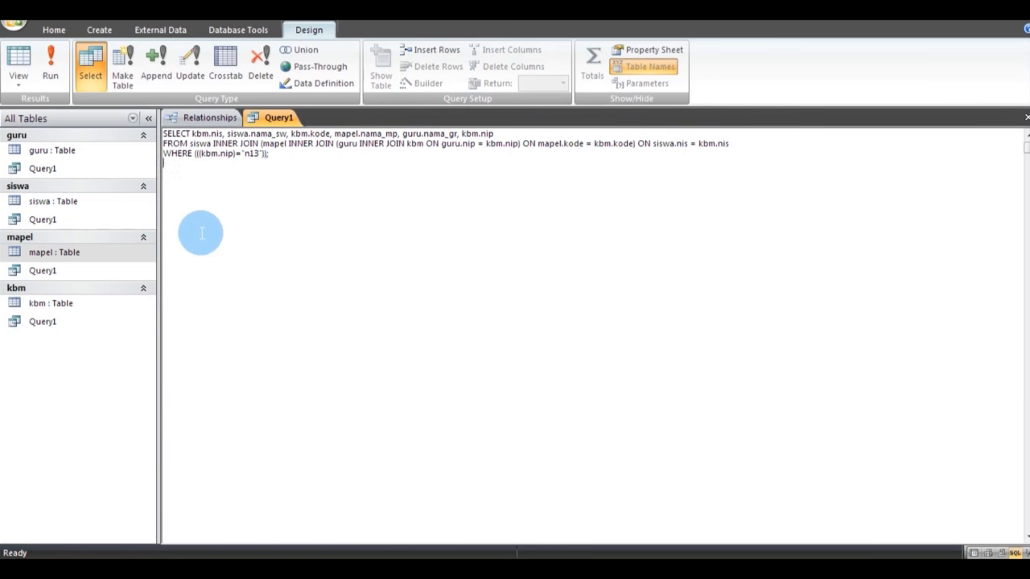
pyautogui.click(204, 154)
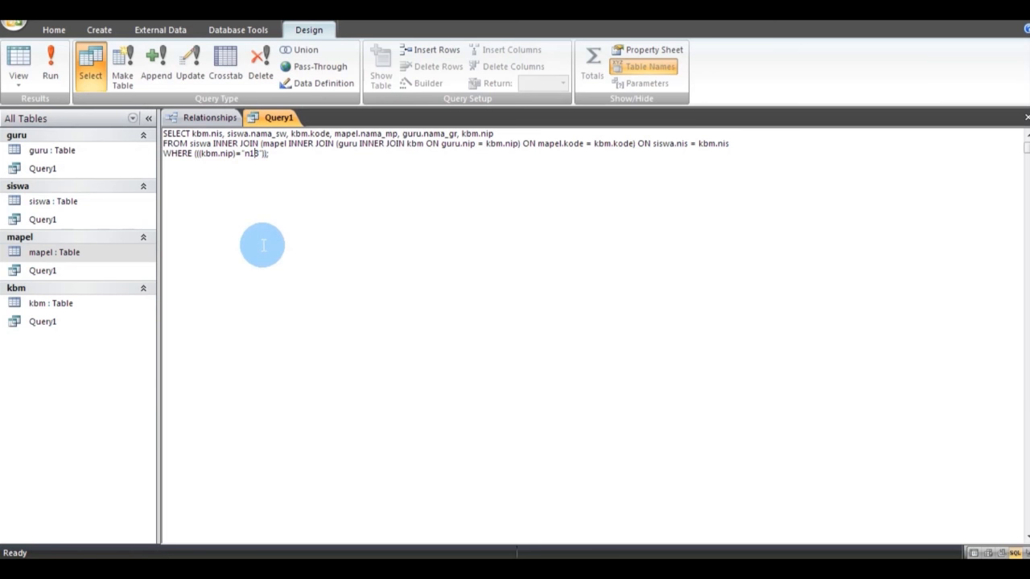
pyautogui.doubleClick(251, 153)
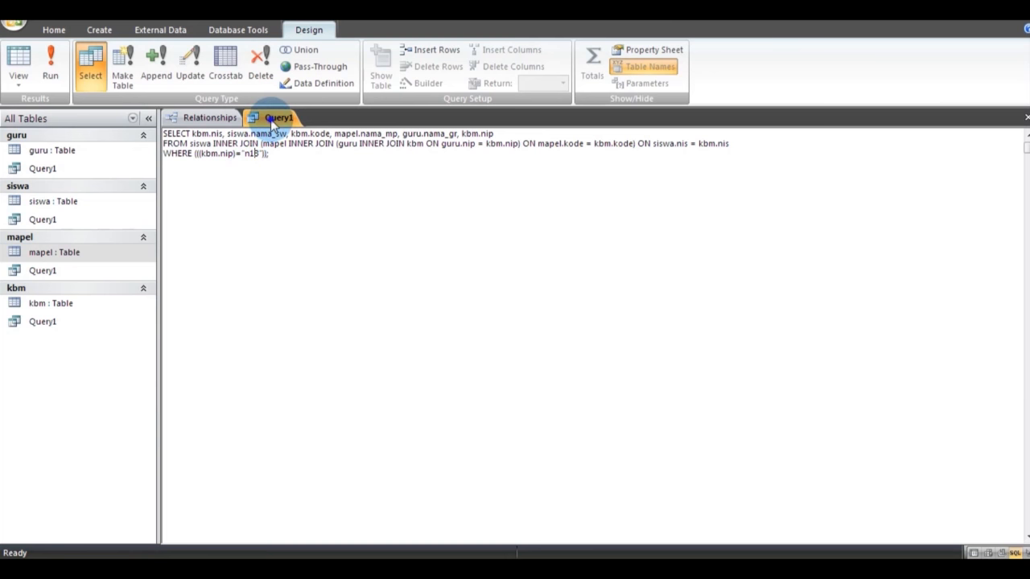
pyautogui.rightClick(277, 118)
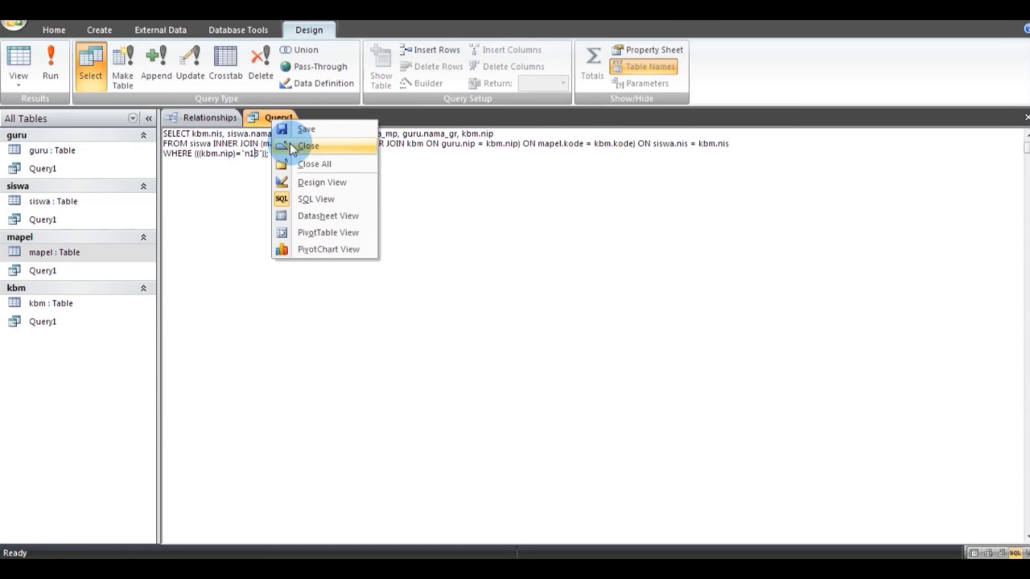
pyautogui.click(325, 217)
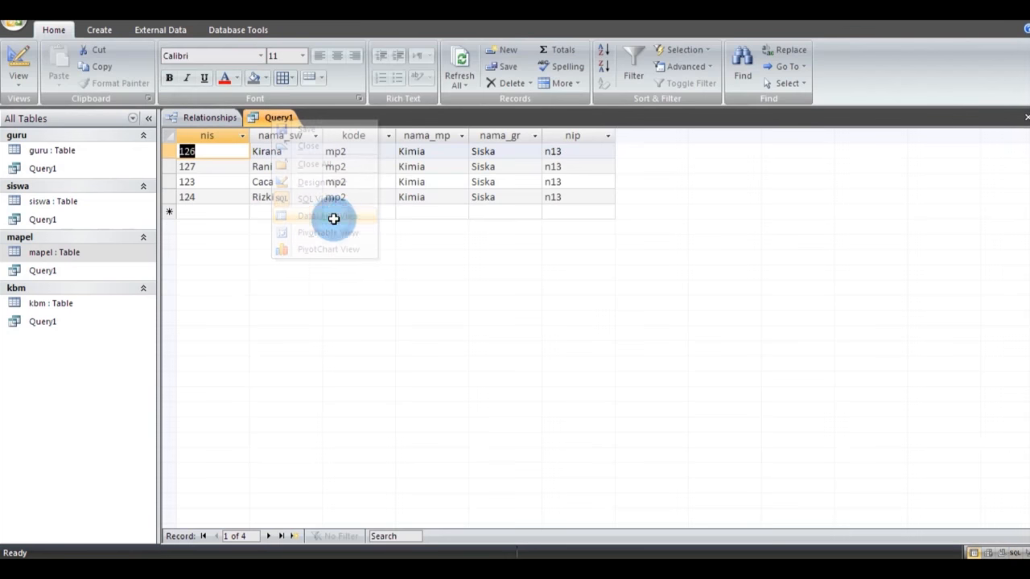
# Step: Reopen the query's design and remove the criterion from the nip field
pyautogui.rightClick(281, 118)
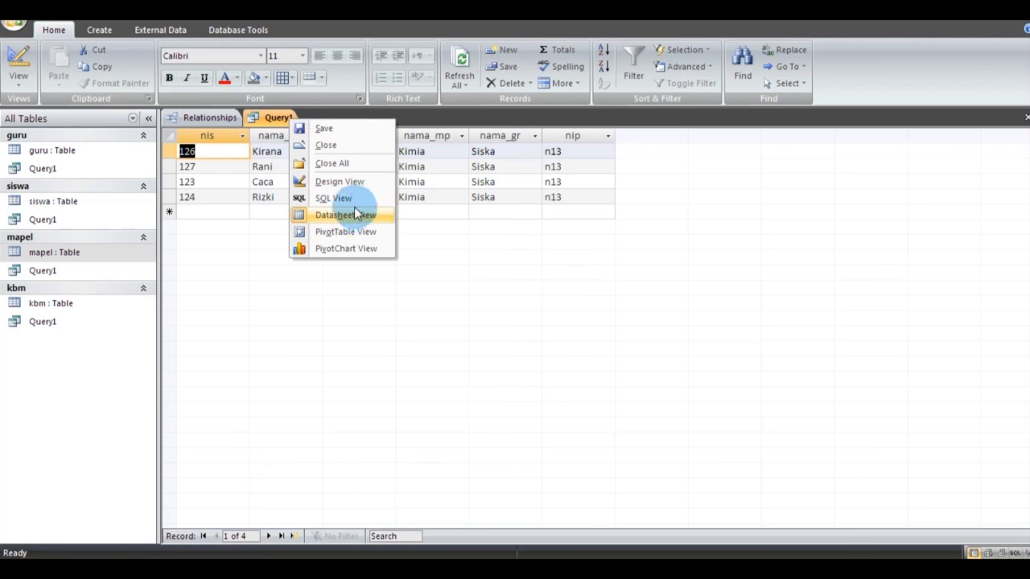
pyautogui.click(342, 183)
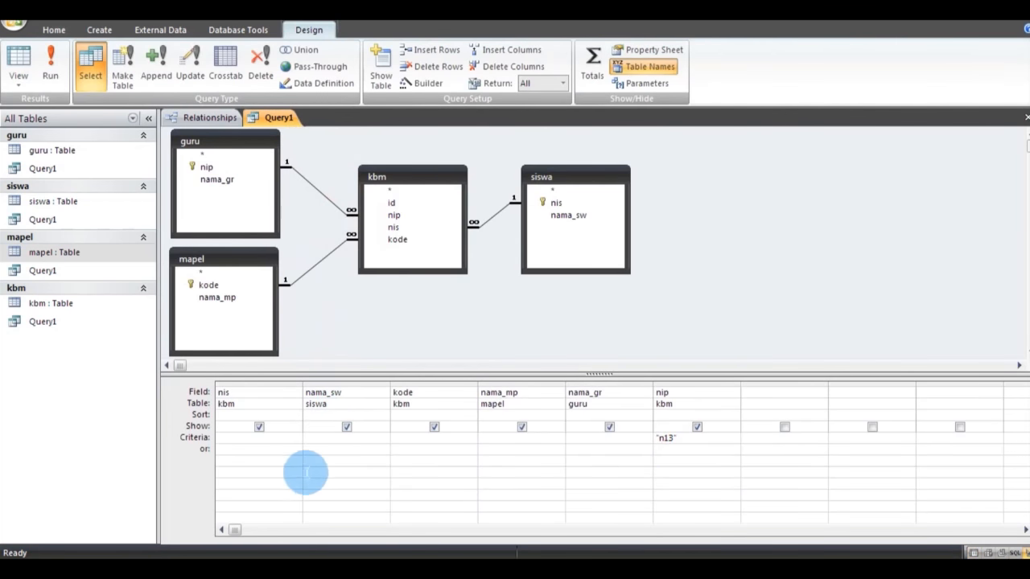
pyautogui.moveTo(683, 438); pyautogui.dragTo(657, 439)
pyautogui.press('BackSpace')
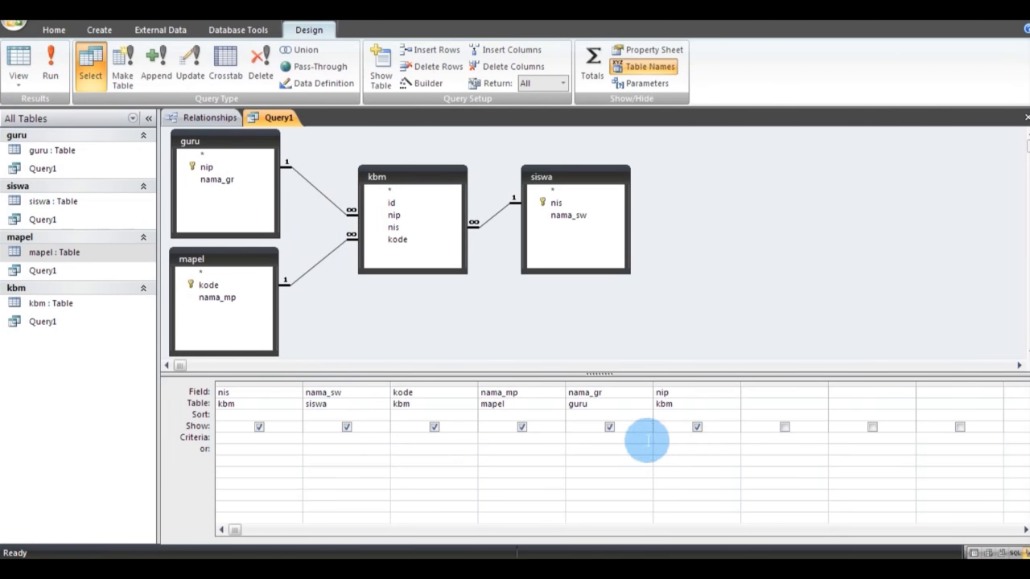
# Step: Set the criterion for kbm's nis field to 125 and display the query results as a datasheet
pyautogui.click(630, 438)
pyautogui.click(259, 437)
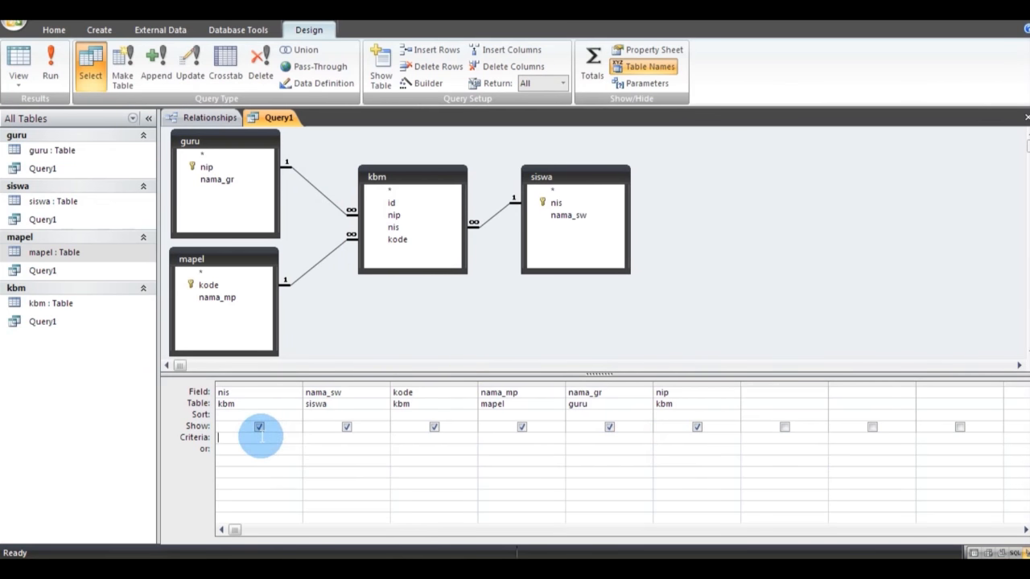
pyautogui.write('125')
pyautogui.click(273, 304)
pyautogui.rightClick(281, 117)
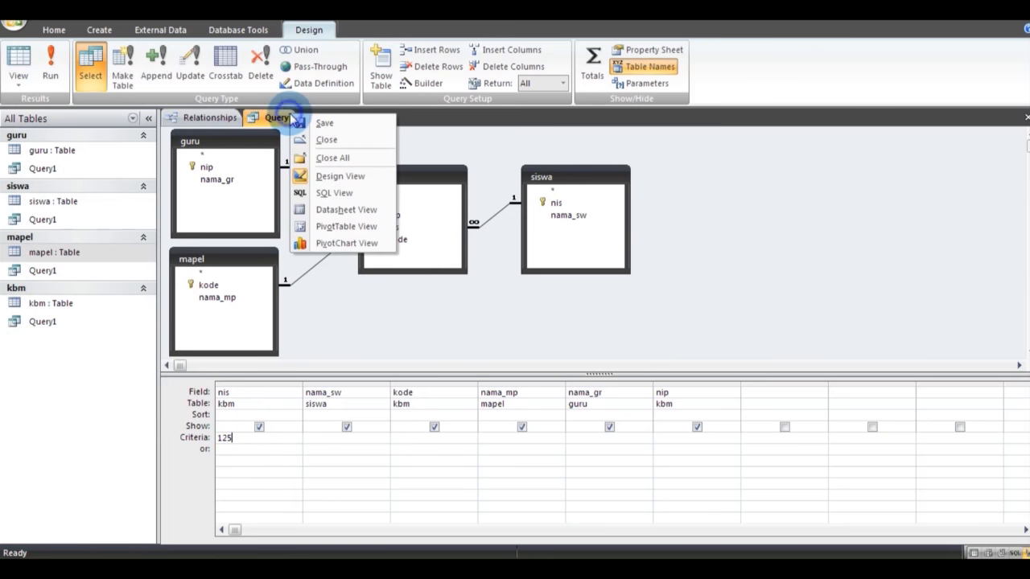
pyautogui.click(333, 209)
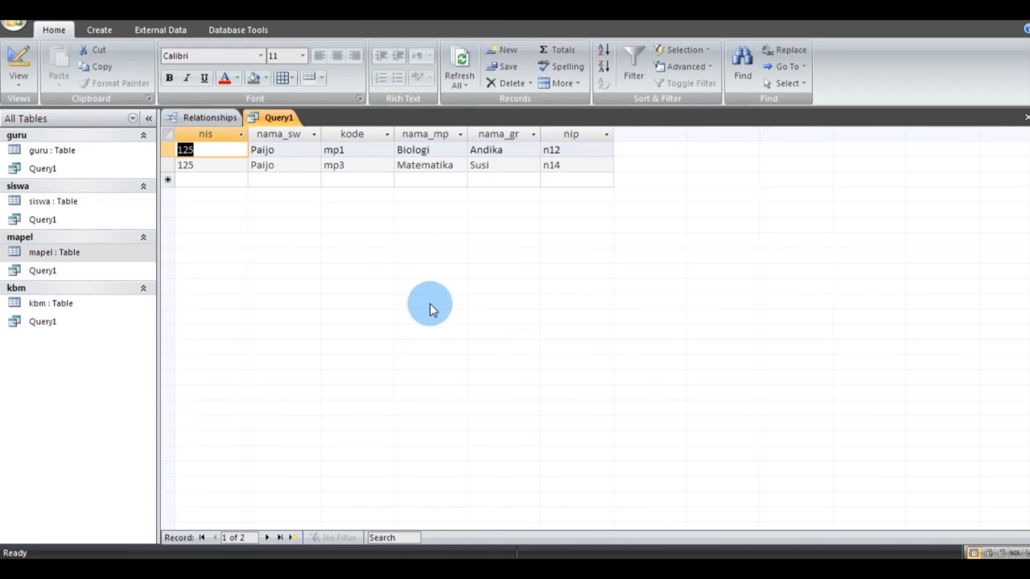
# Step: Clear the nis criterion in the query's design and switch the query to its SQL statement
pyautogui.rightClick(274, 118)
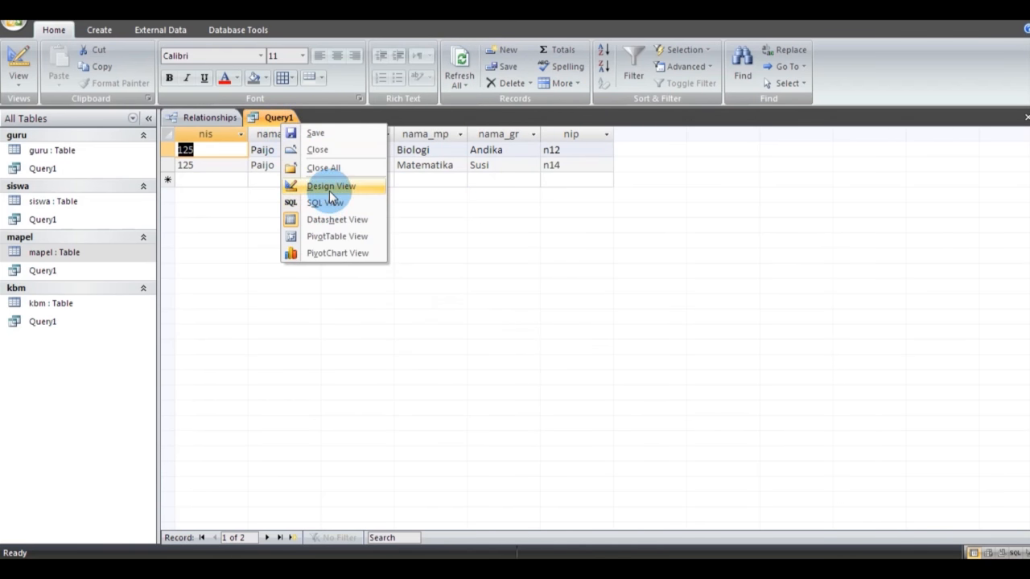
pyautogui.click(330, 190)
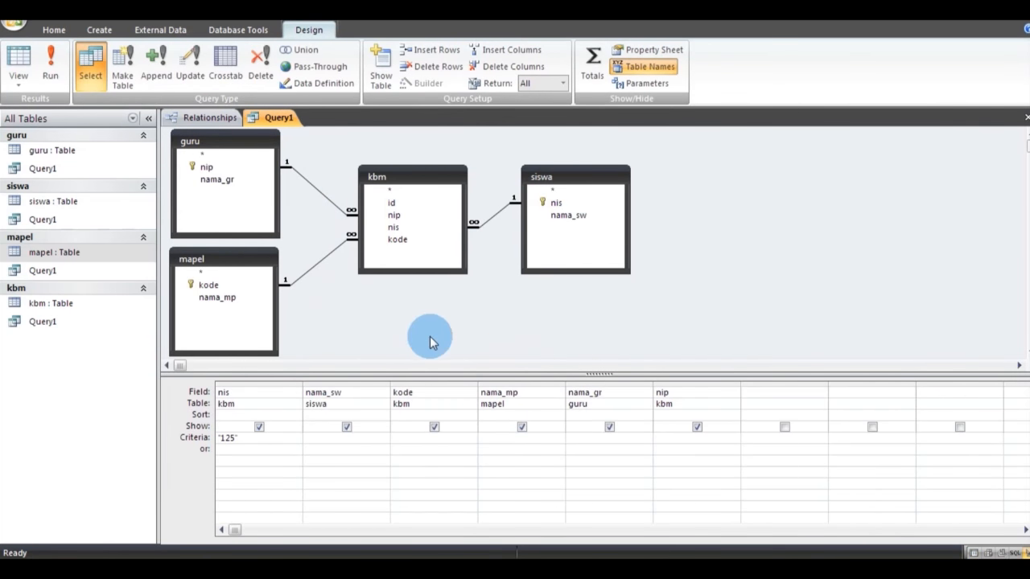
pyautogui.doubleClick(284, 437)
pyautogui.press('Delete')
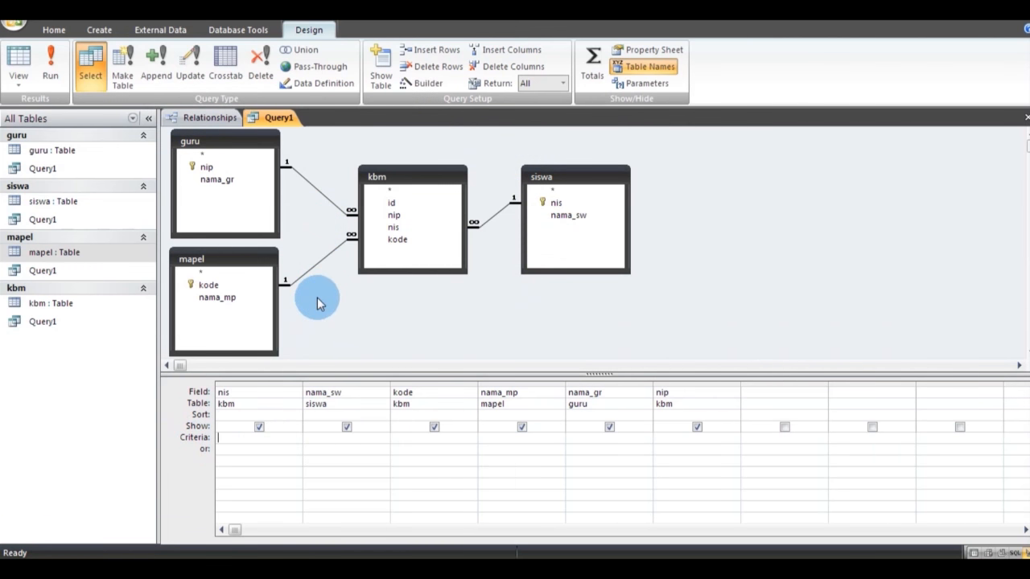
pyautogui.rightClick(268, 119)
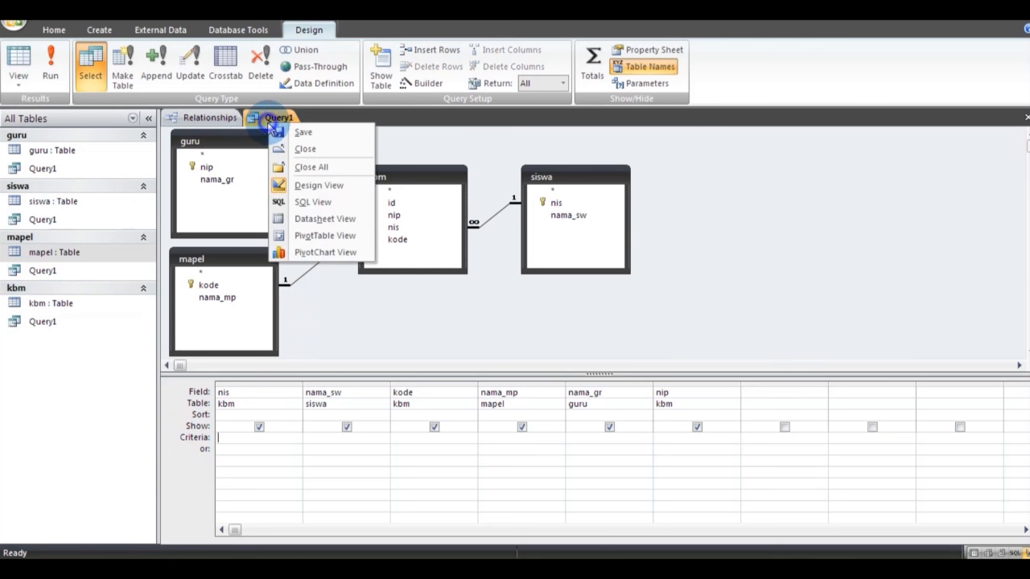
pyautogui.click(323, 205)
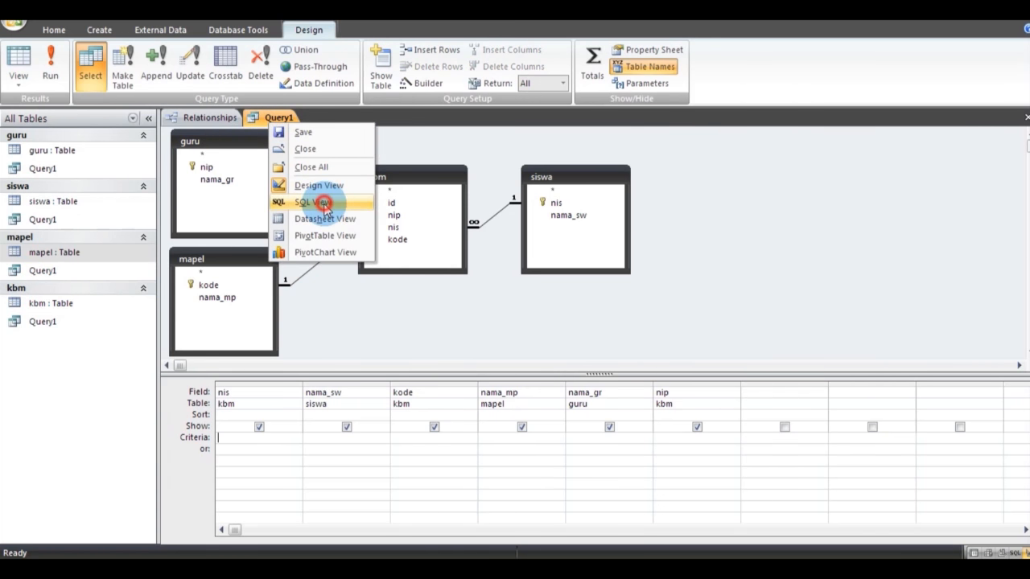
# Step: Examine the query's complete SQL statement without criteria, and display the query results as a datasheet
pyautogui.moveTo(770, 153); pyautogui.dragTo(141, 131)
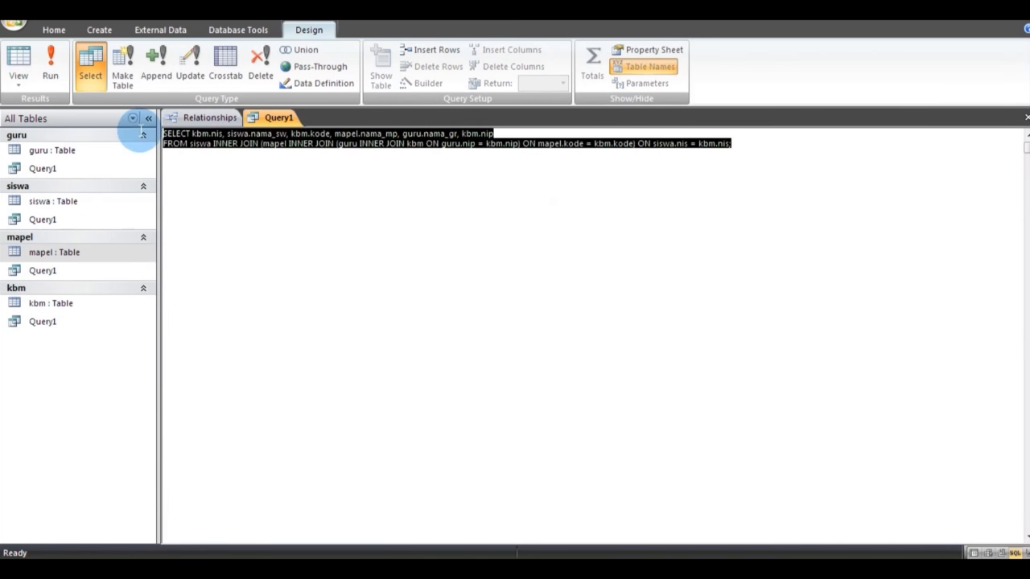
pyautogui.click(295, 196)
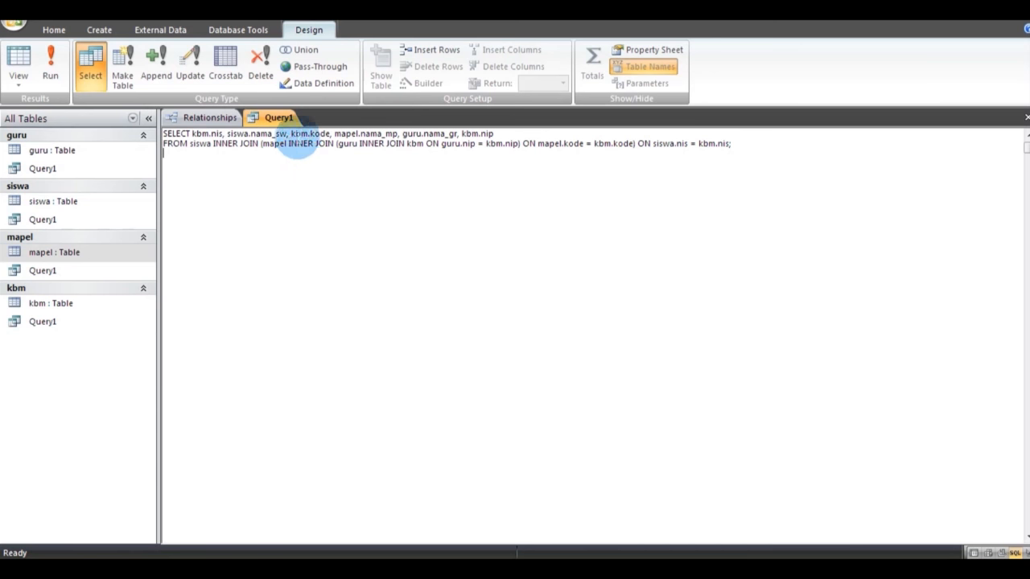
pyautogui.rightClick(294, 117)
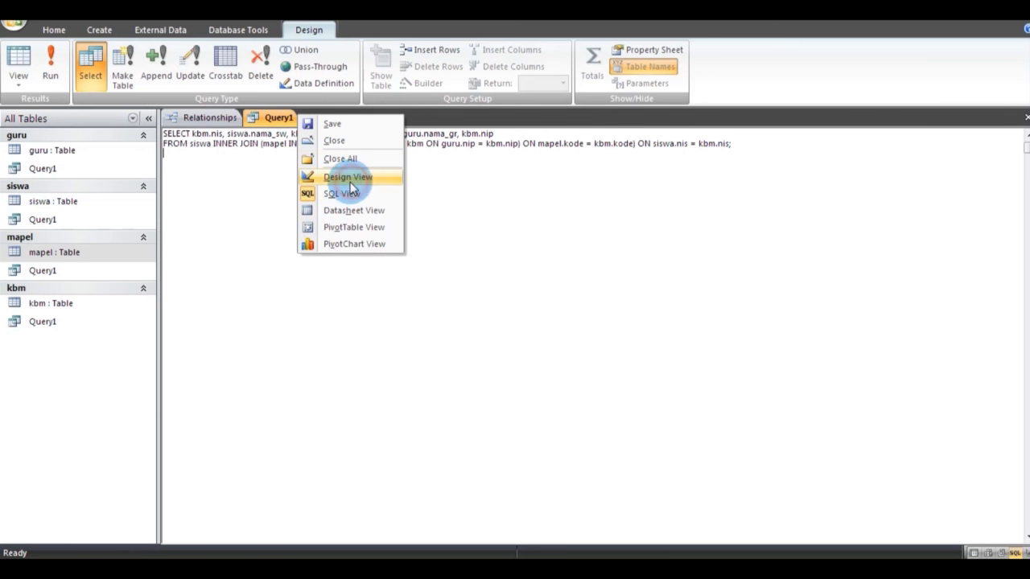
pyautogui.click(333, 212)
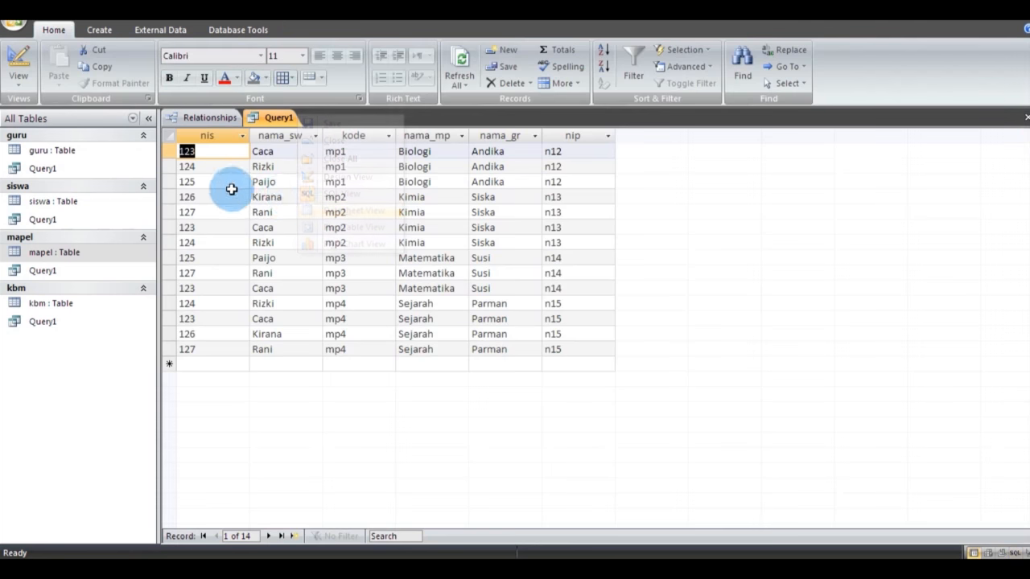
pyautogui.rightClick(282, 118)
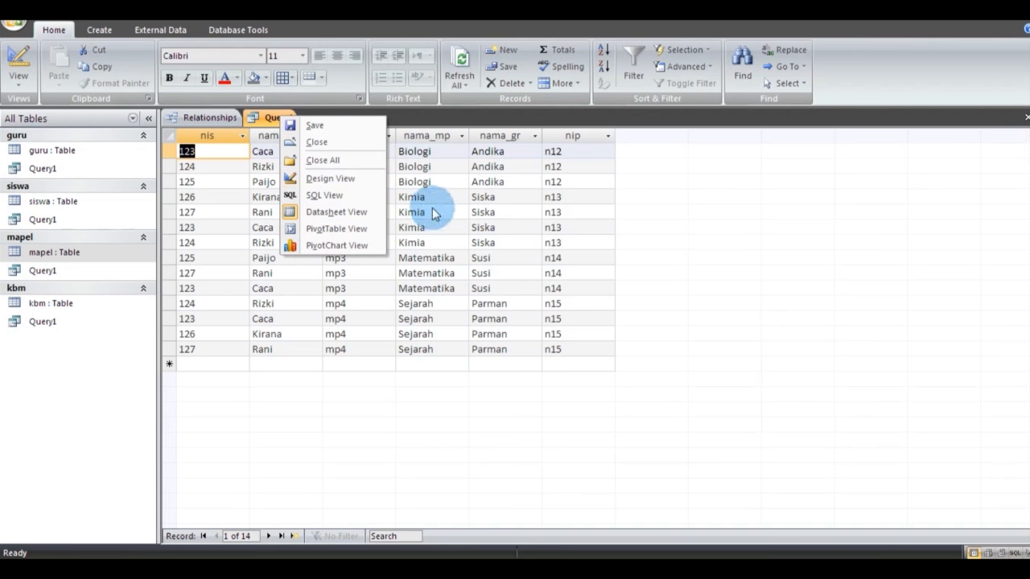
pyautogui.click(668, 243)
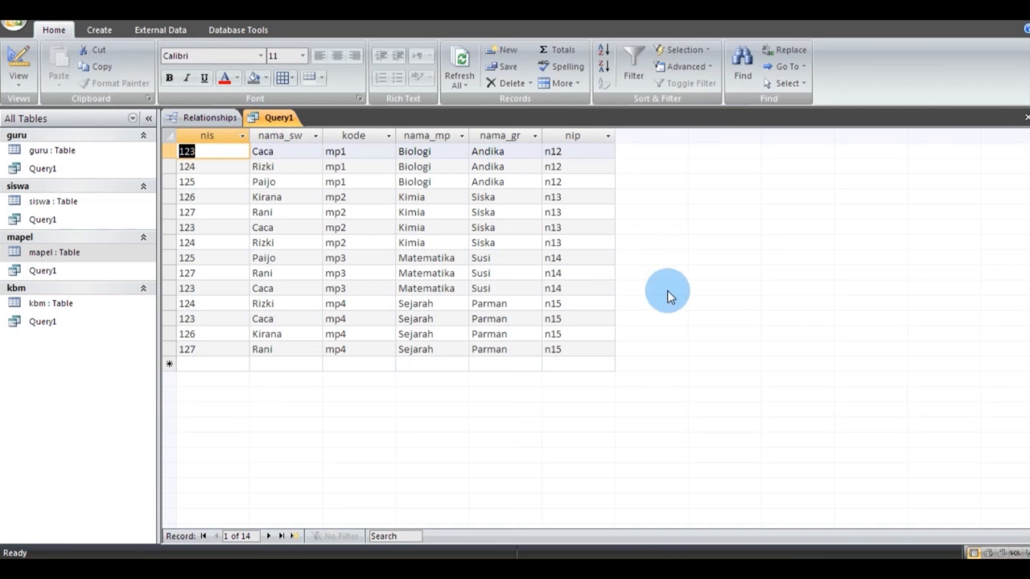
pyautogui.click(717, 306)
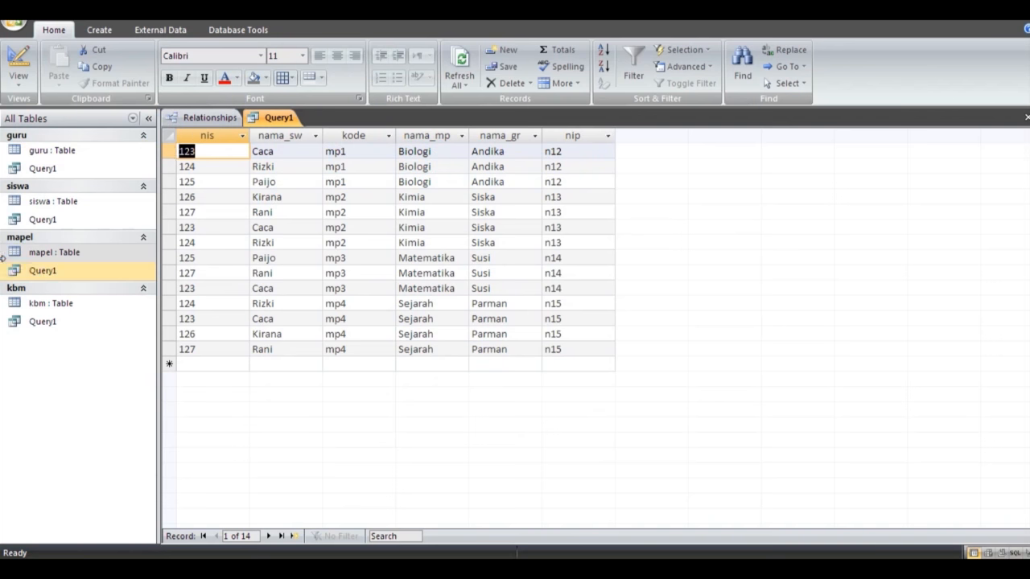
# Step: Review the table relationships diagram and close it, and save Query1
pyautogui.click(190, 117)
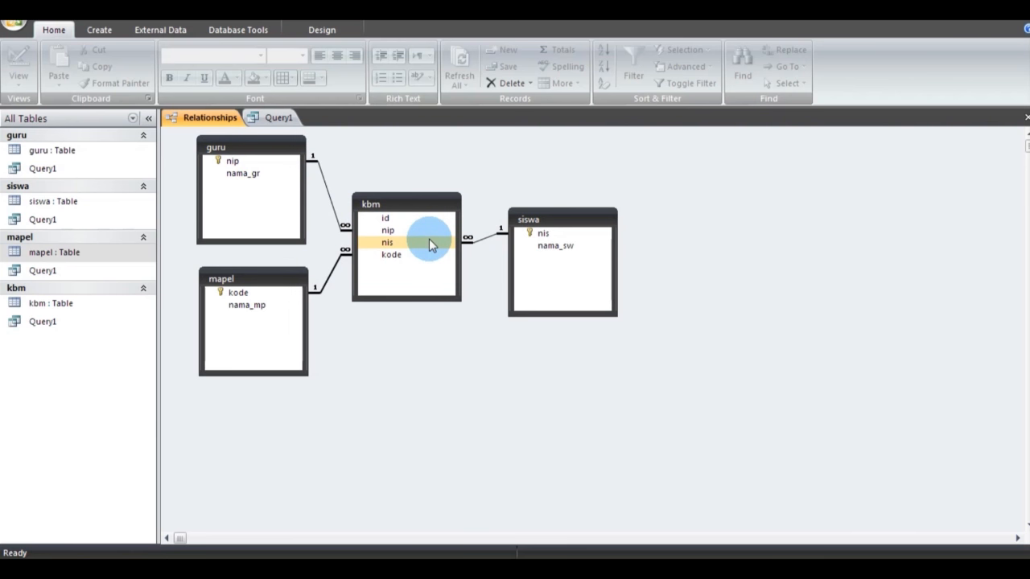
pyautogui.click(494, 369)
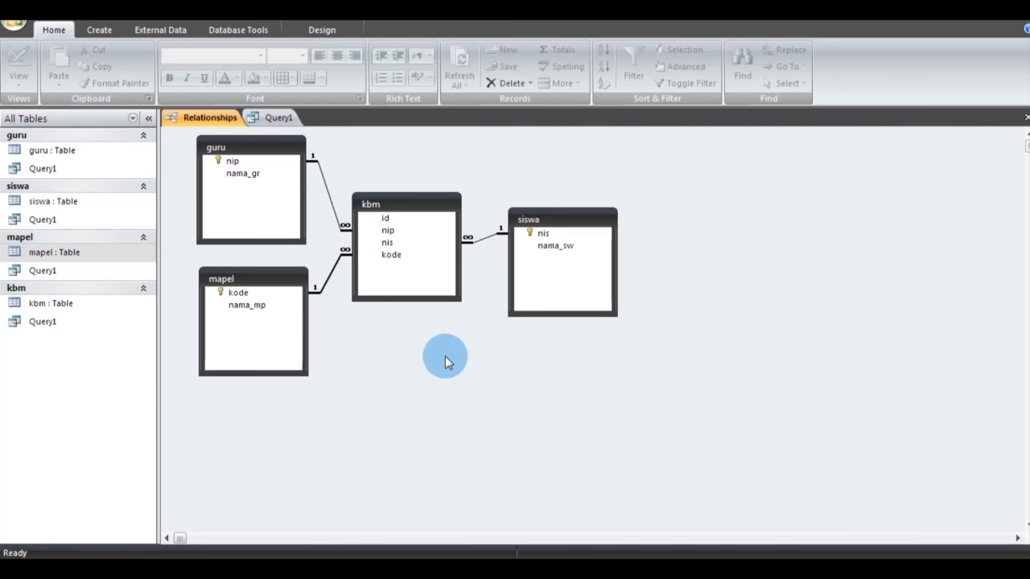
pyautogui.rightClick(223, 118)
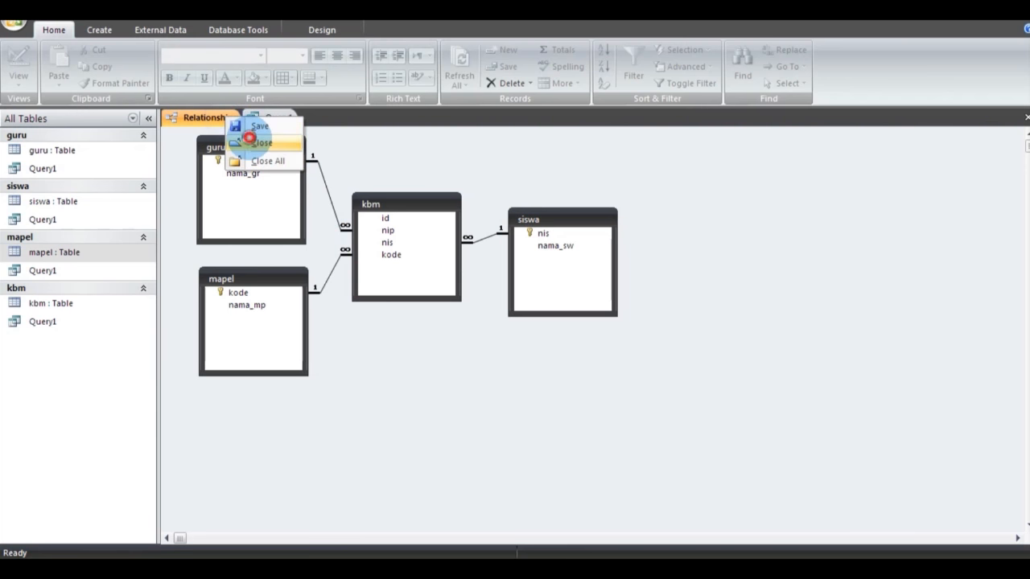
pyautogui.click(245, 141)
pyautogui.rightClick(201, 120)
pyautogui.click(197, 127)
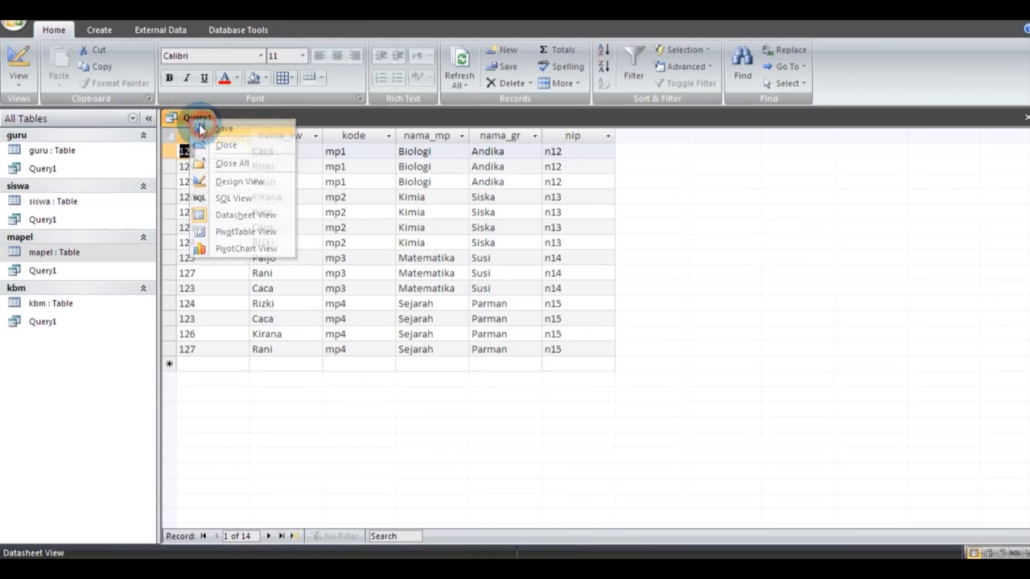